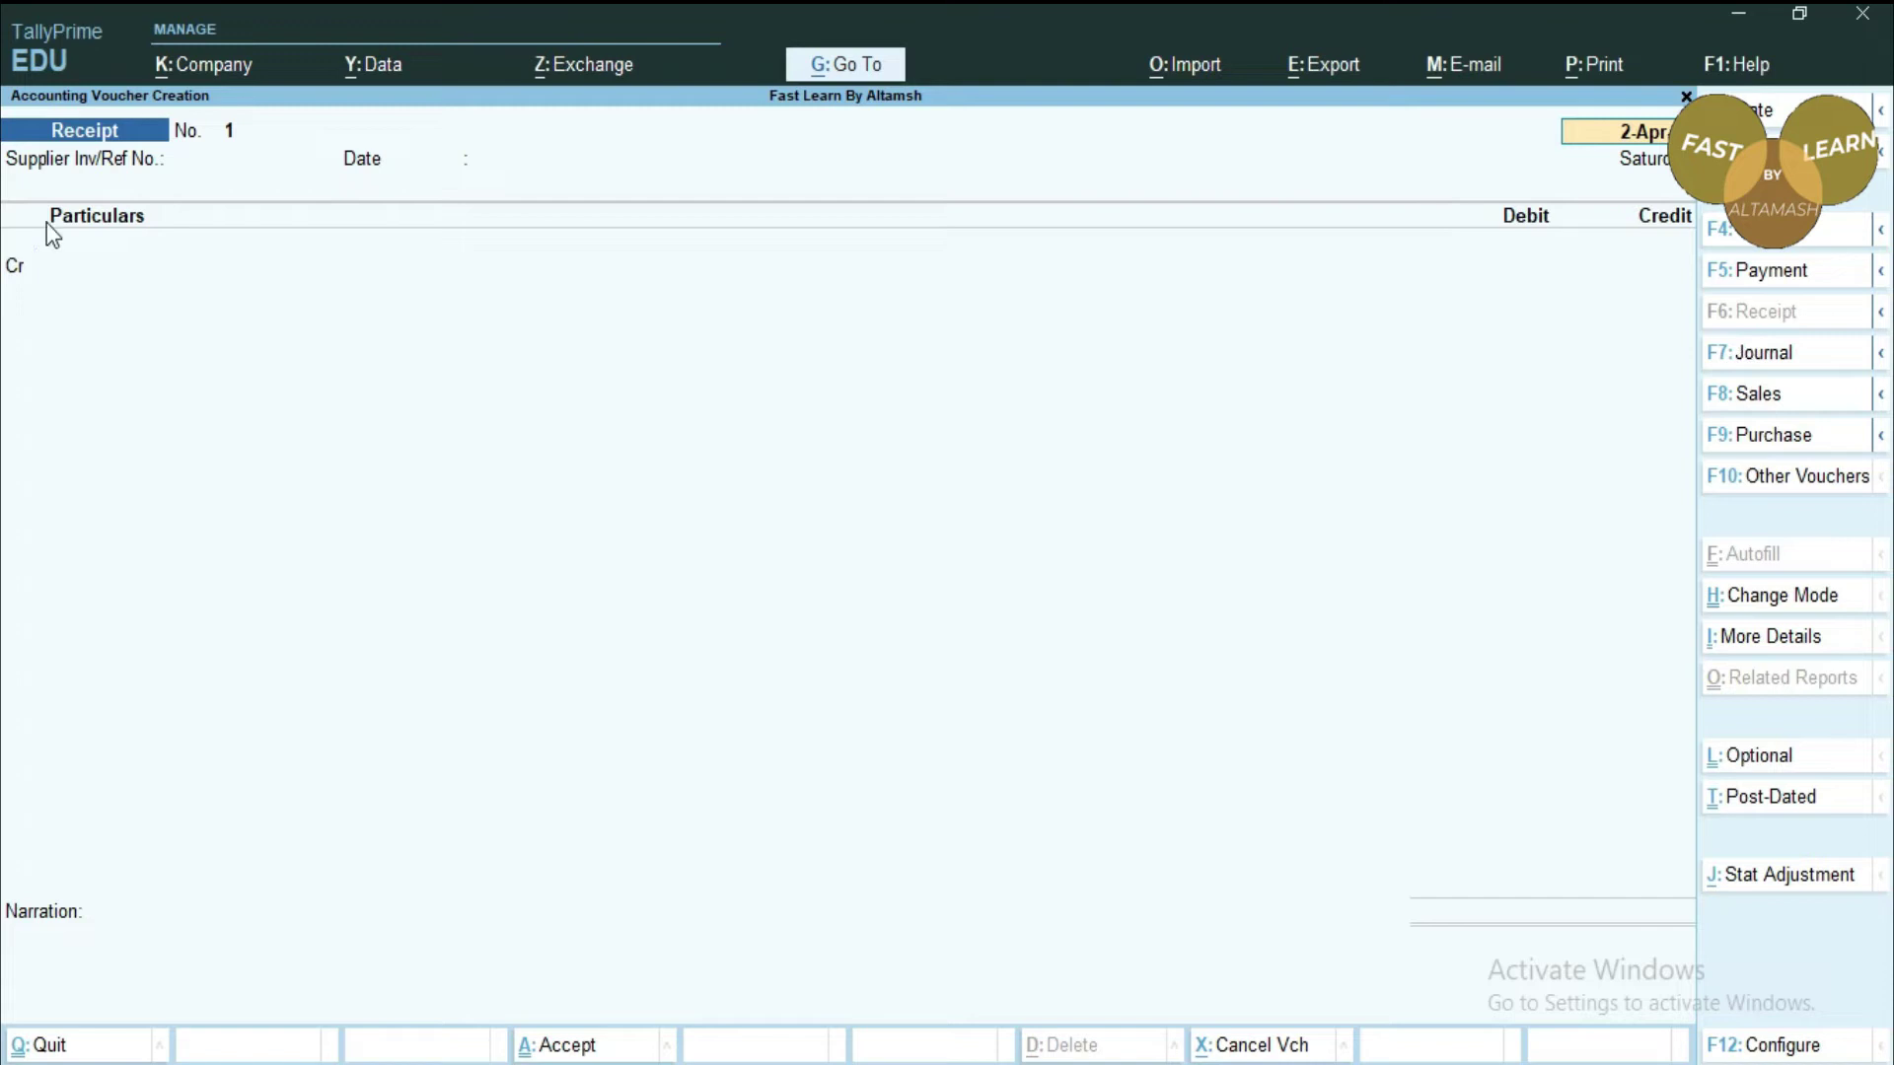
Open a new receipt voucher and accept 2-Apr-22 as its voucher date.
key(F6)
key(F2)
key(Return)
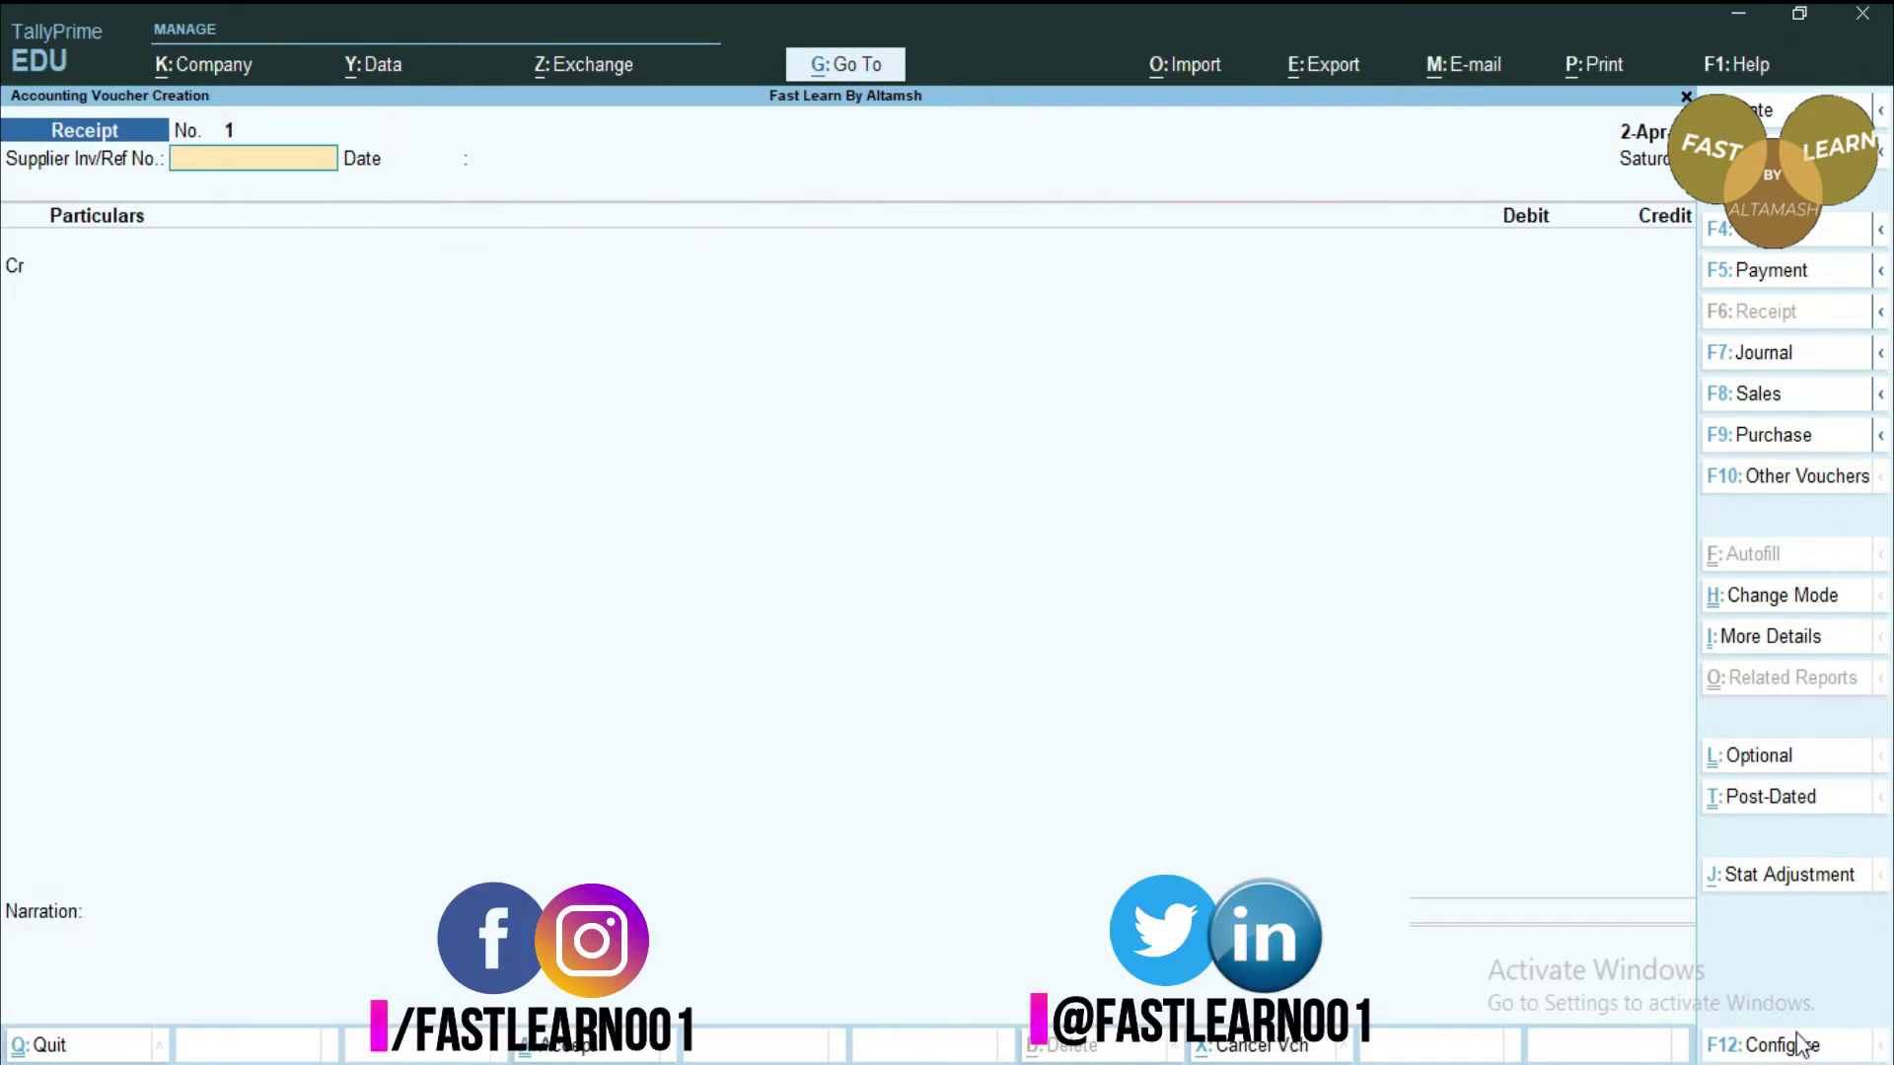
Set Show more configurations to Yes in the receipt voucher configuration and accept the settings.
click(1734, 1044)
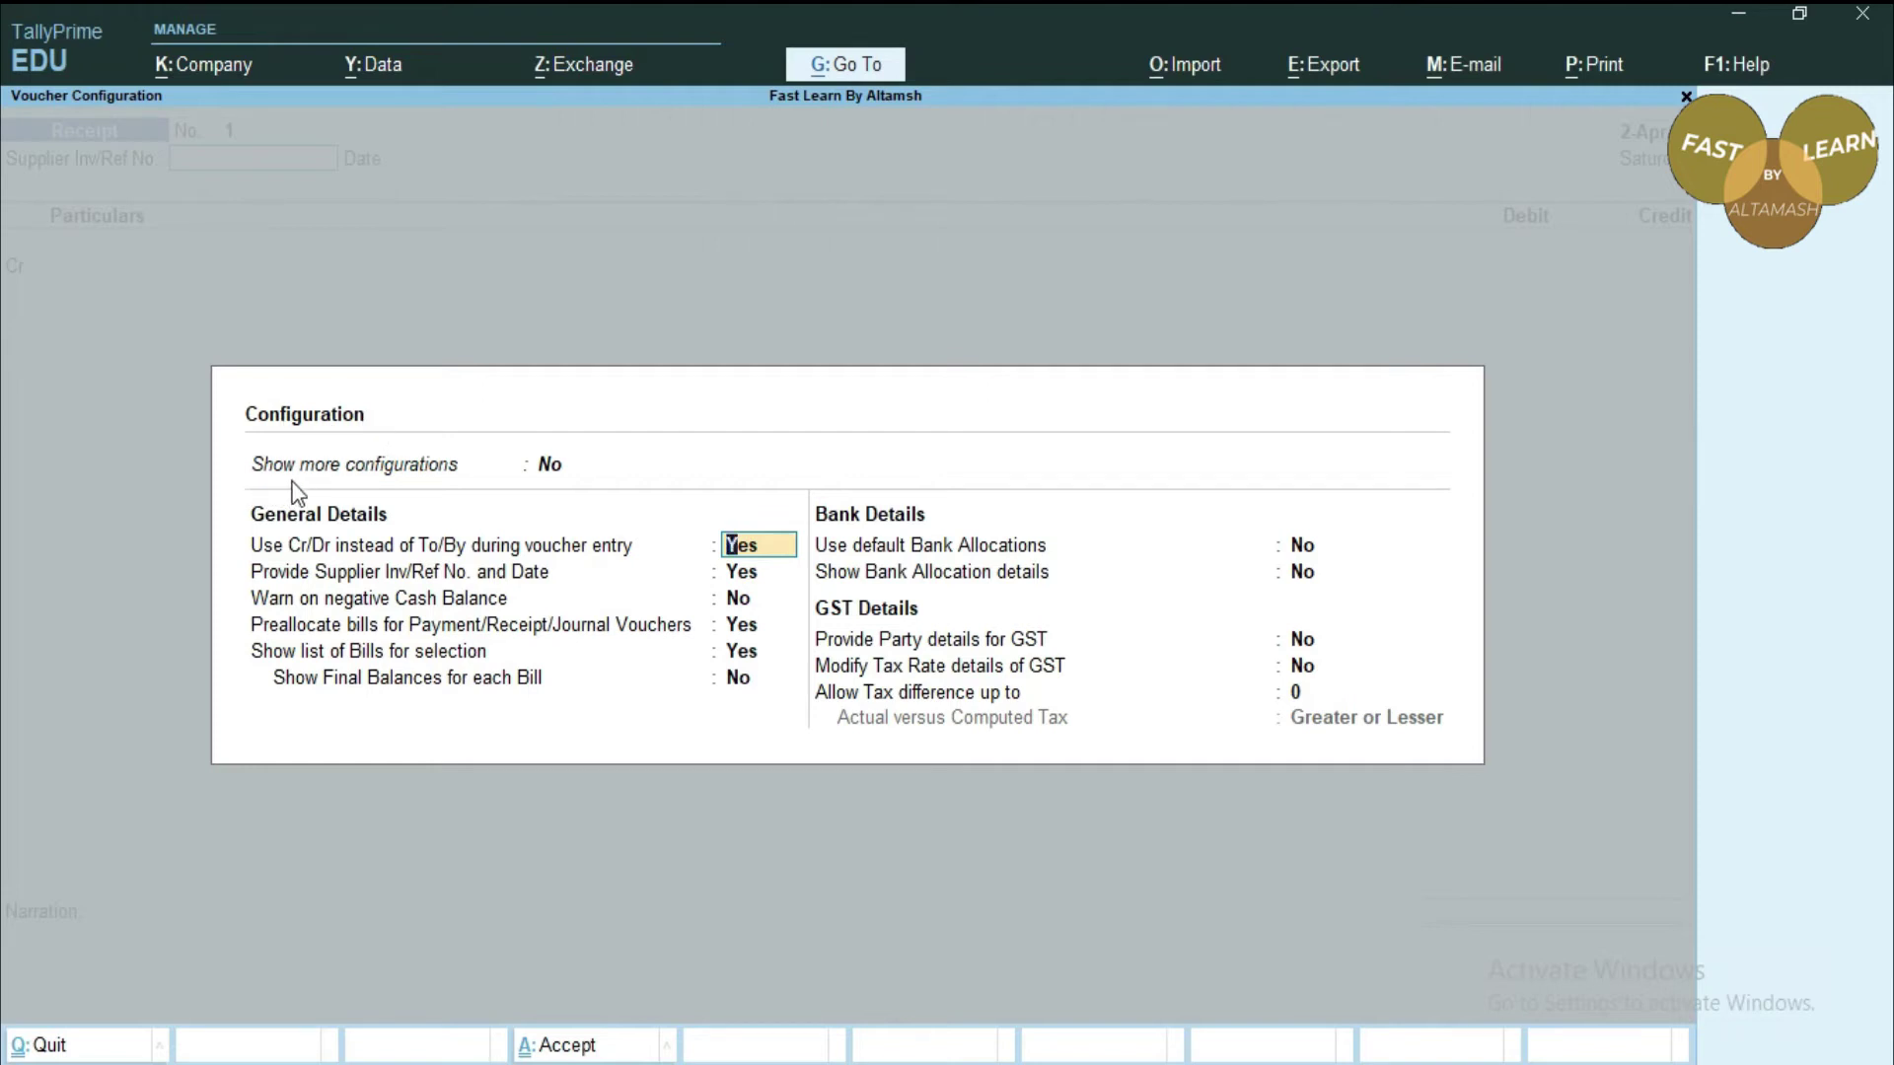
click(549, 471)
text(y)
key(Return)
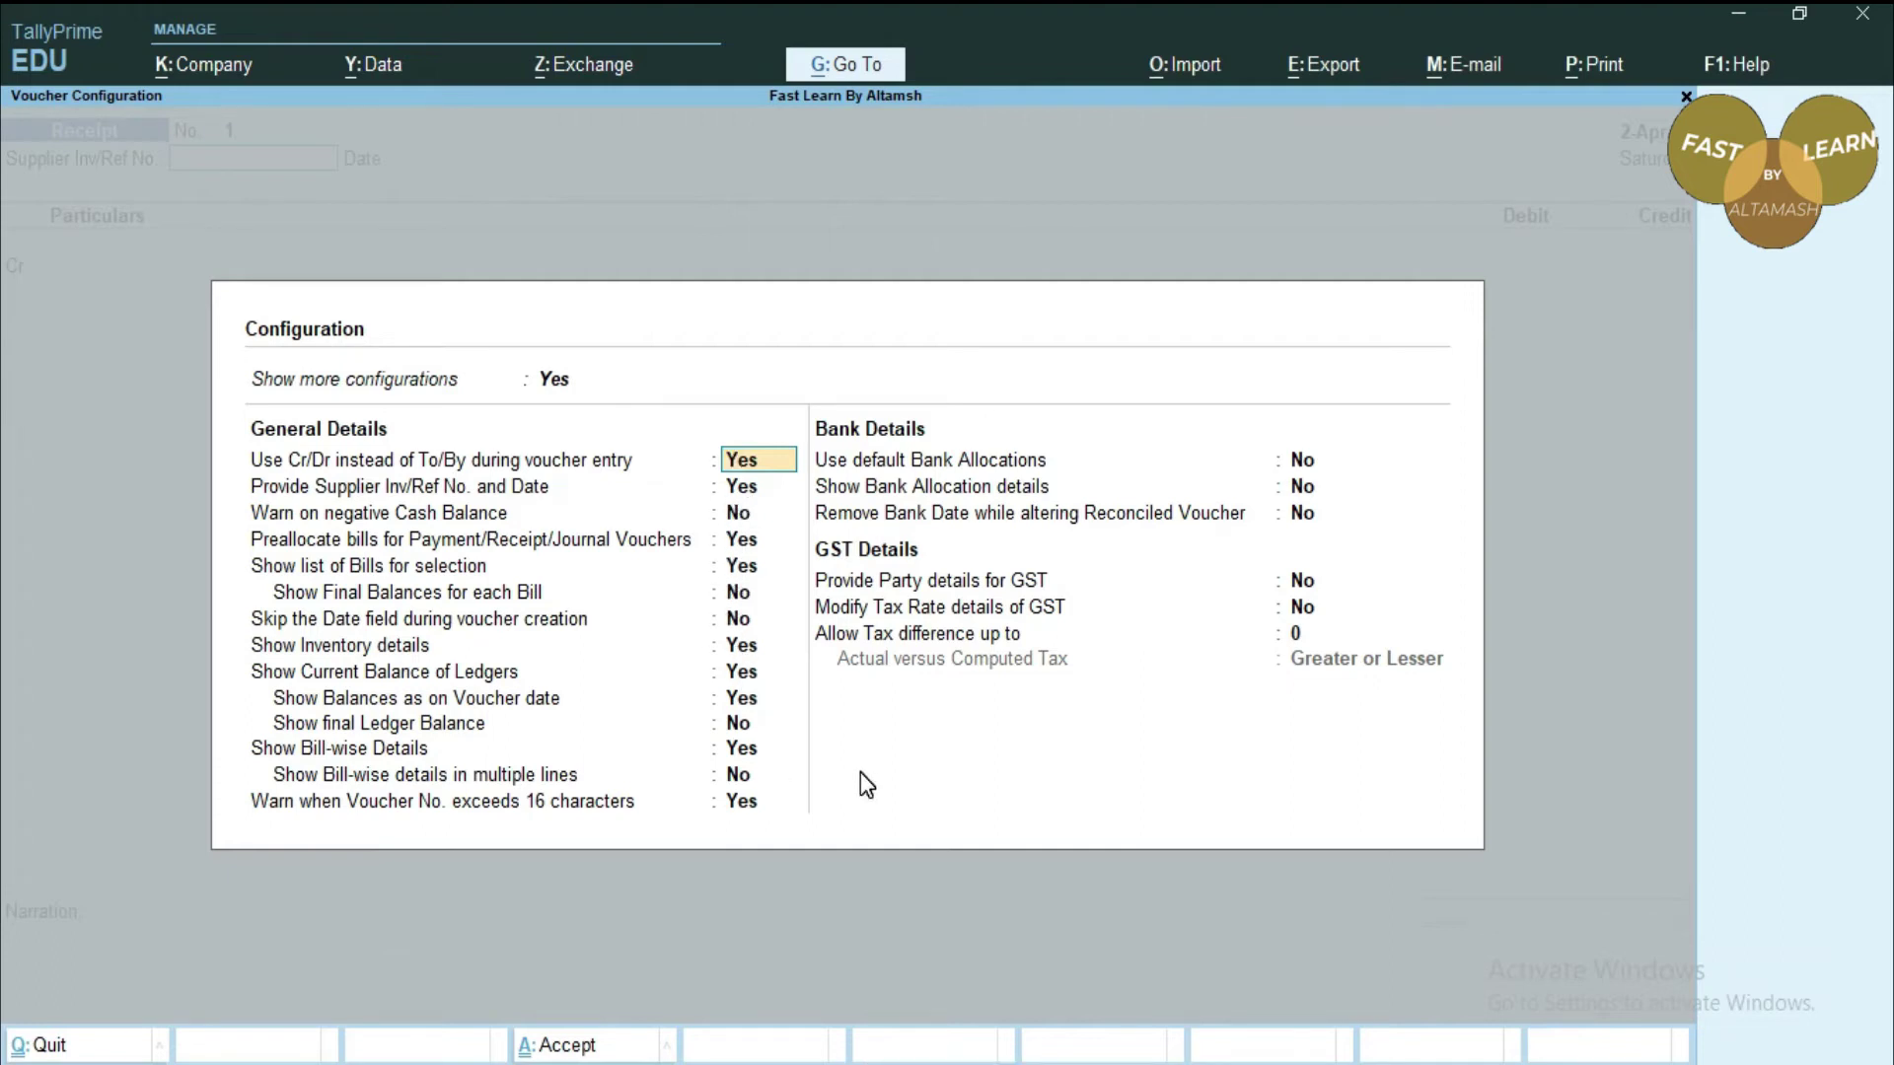
key(ctrl+a)
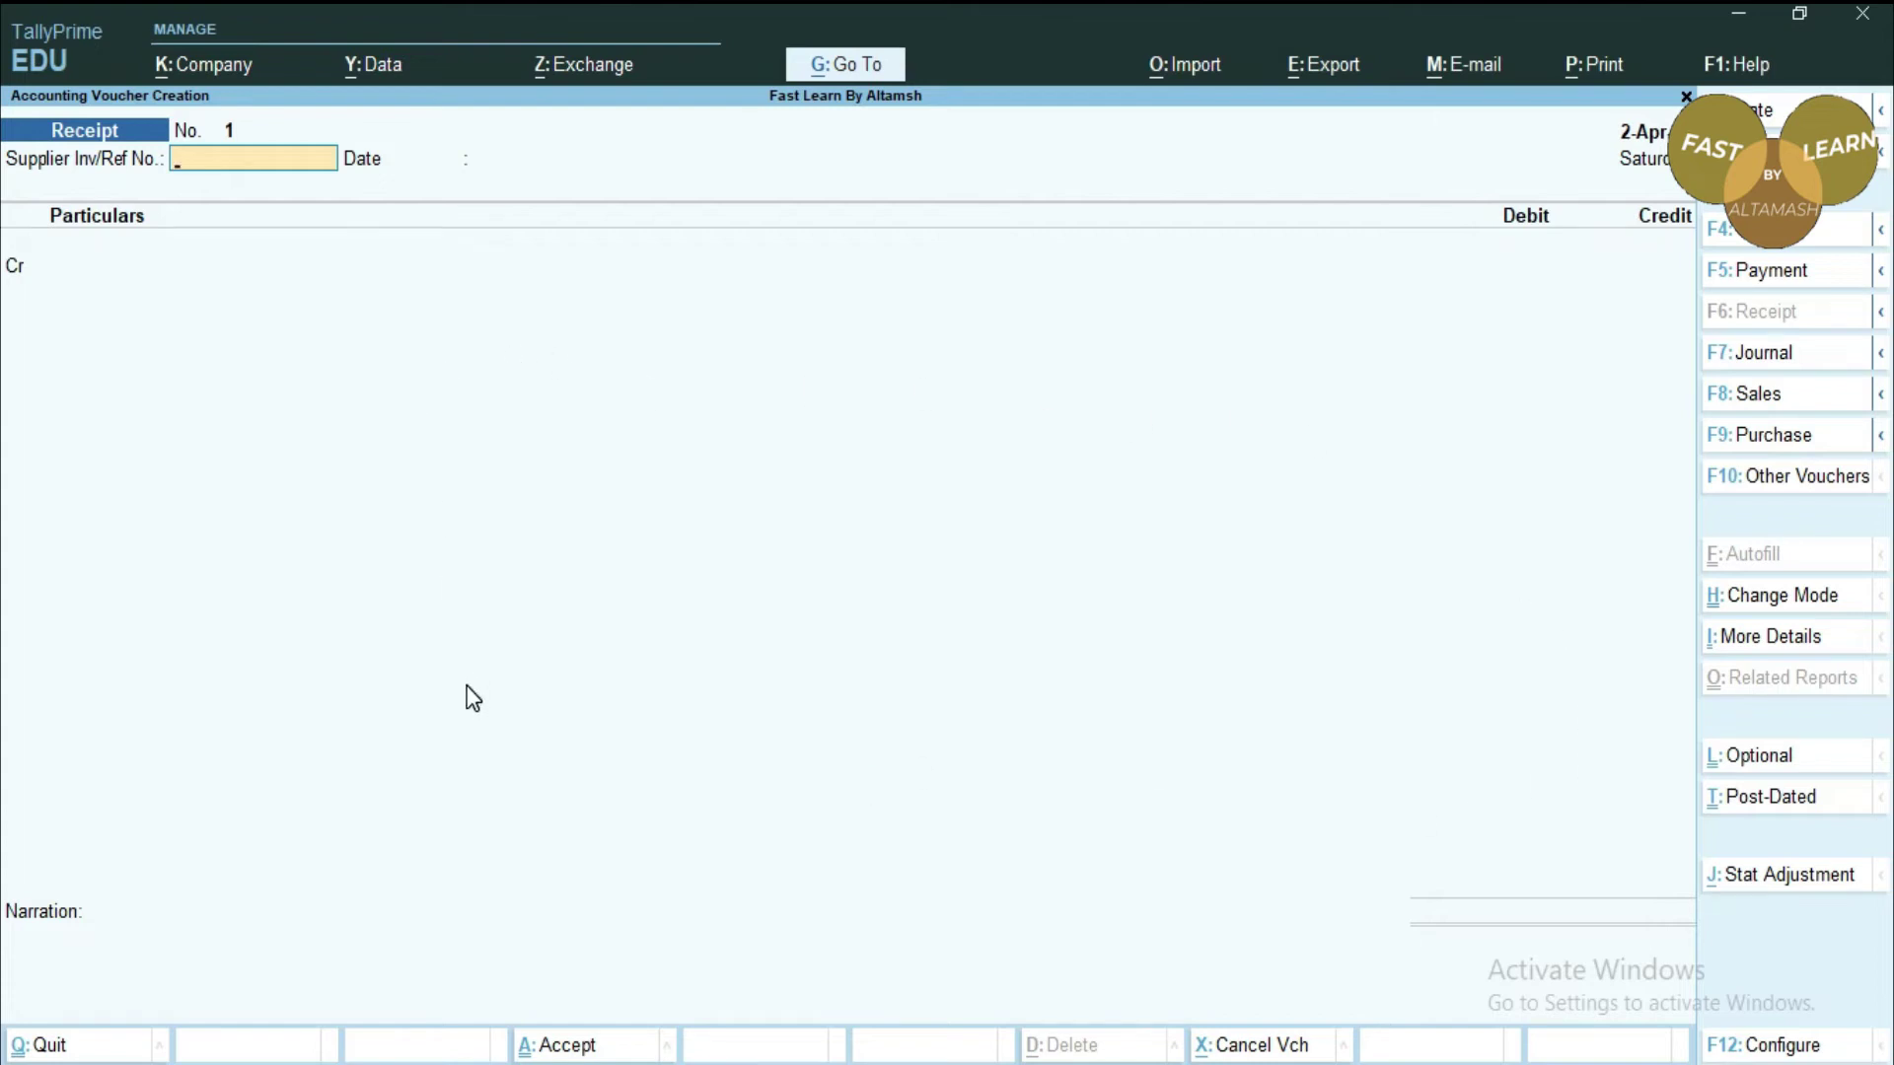
Switch the receipt voucher to Single Entry mode and return it to Double Entry mode.
key(ctrl+h)
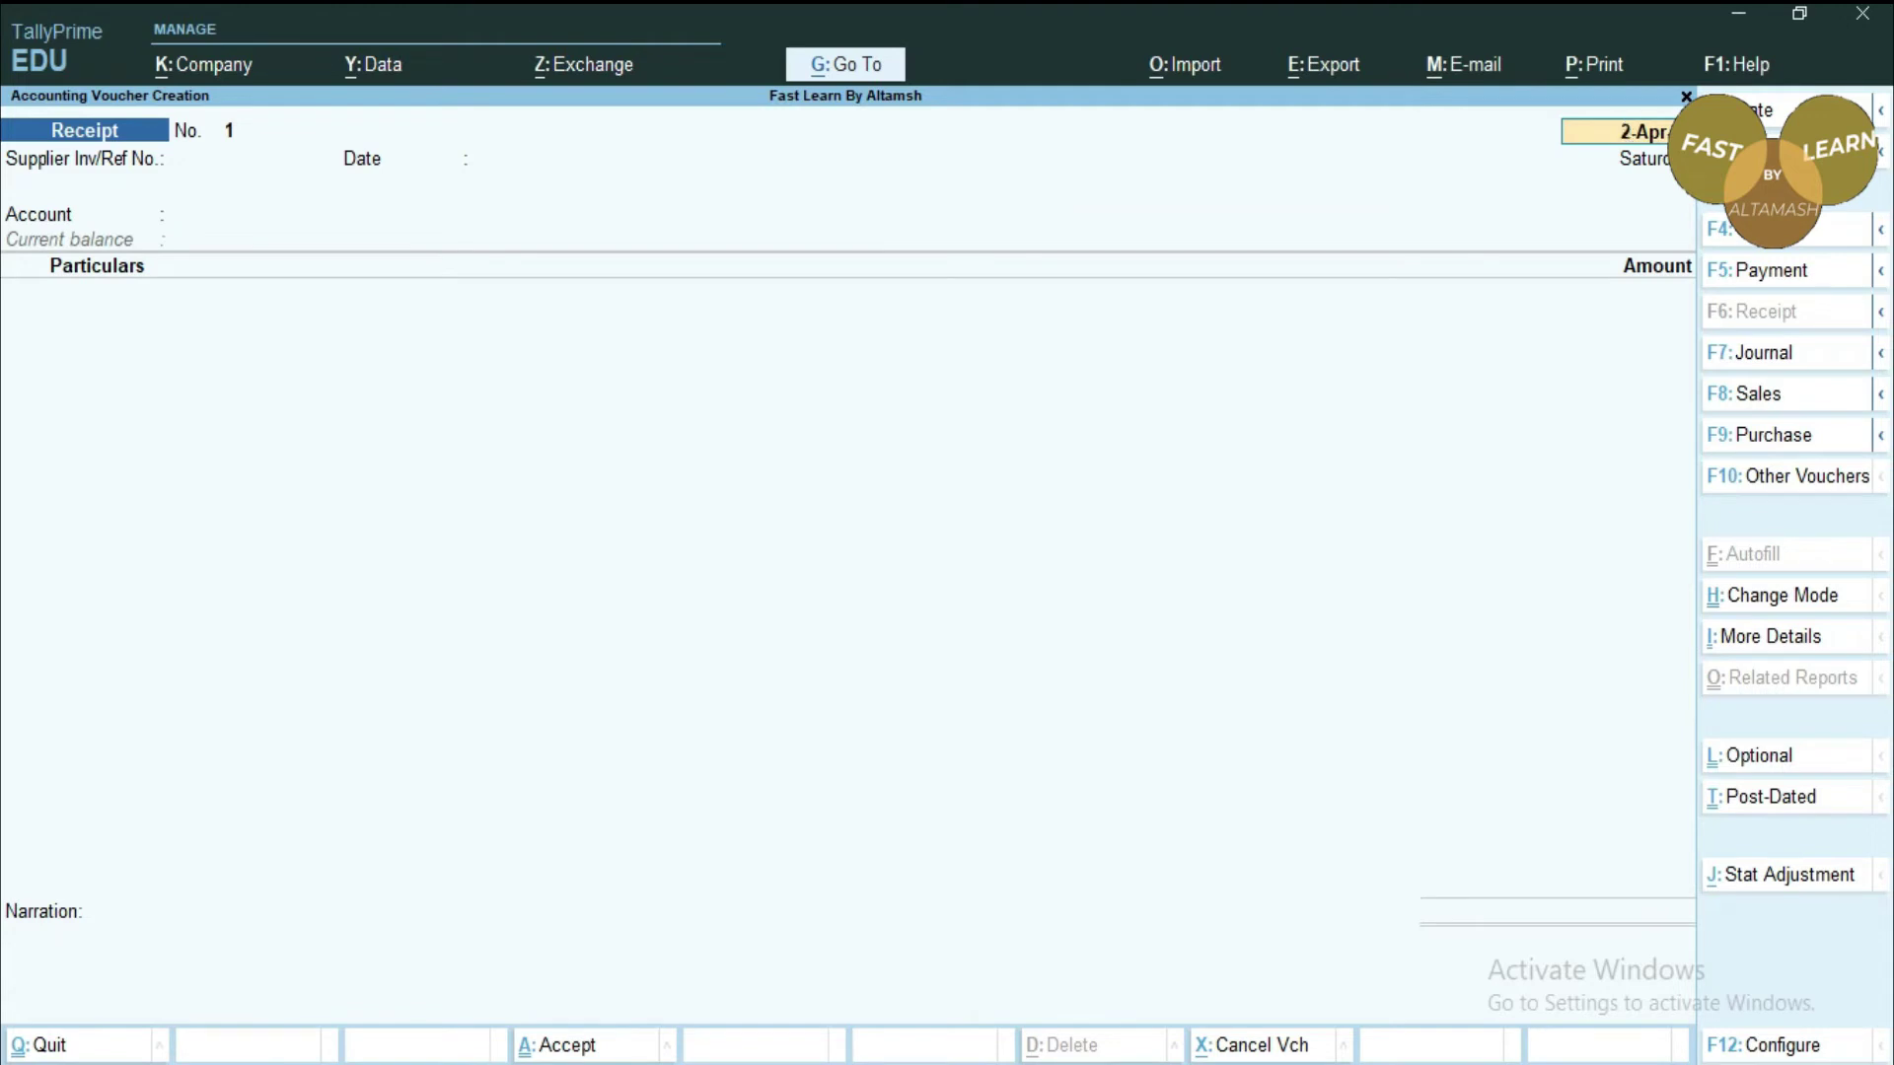
key(ctrl+h)
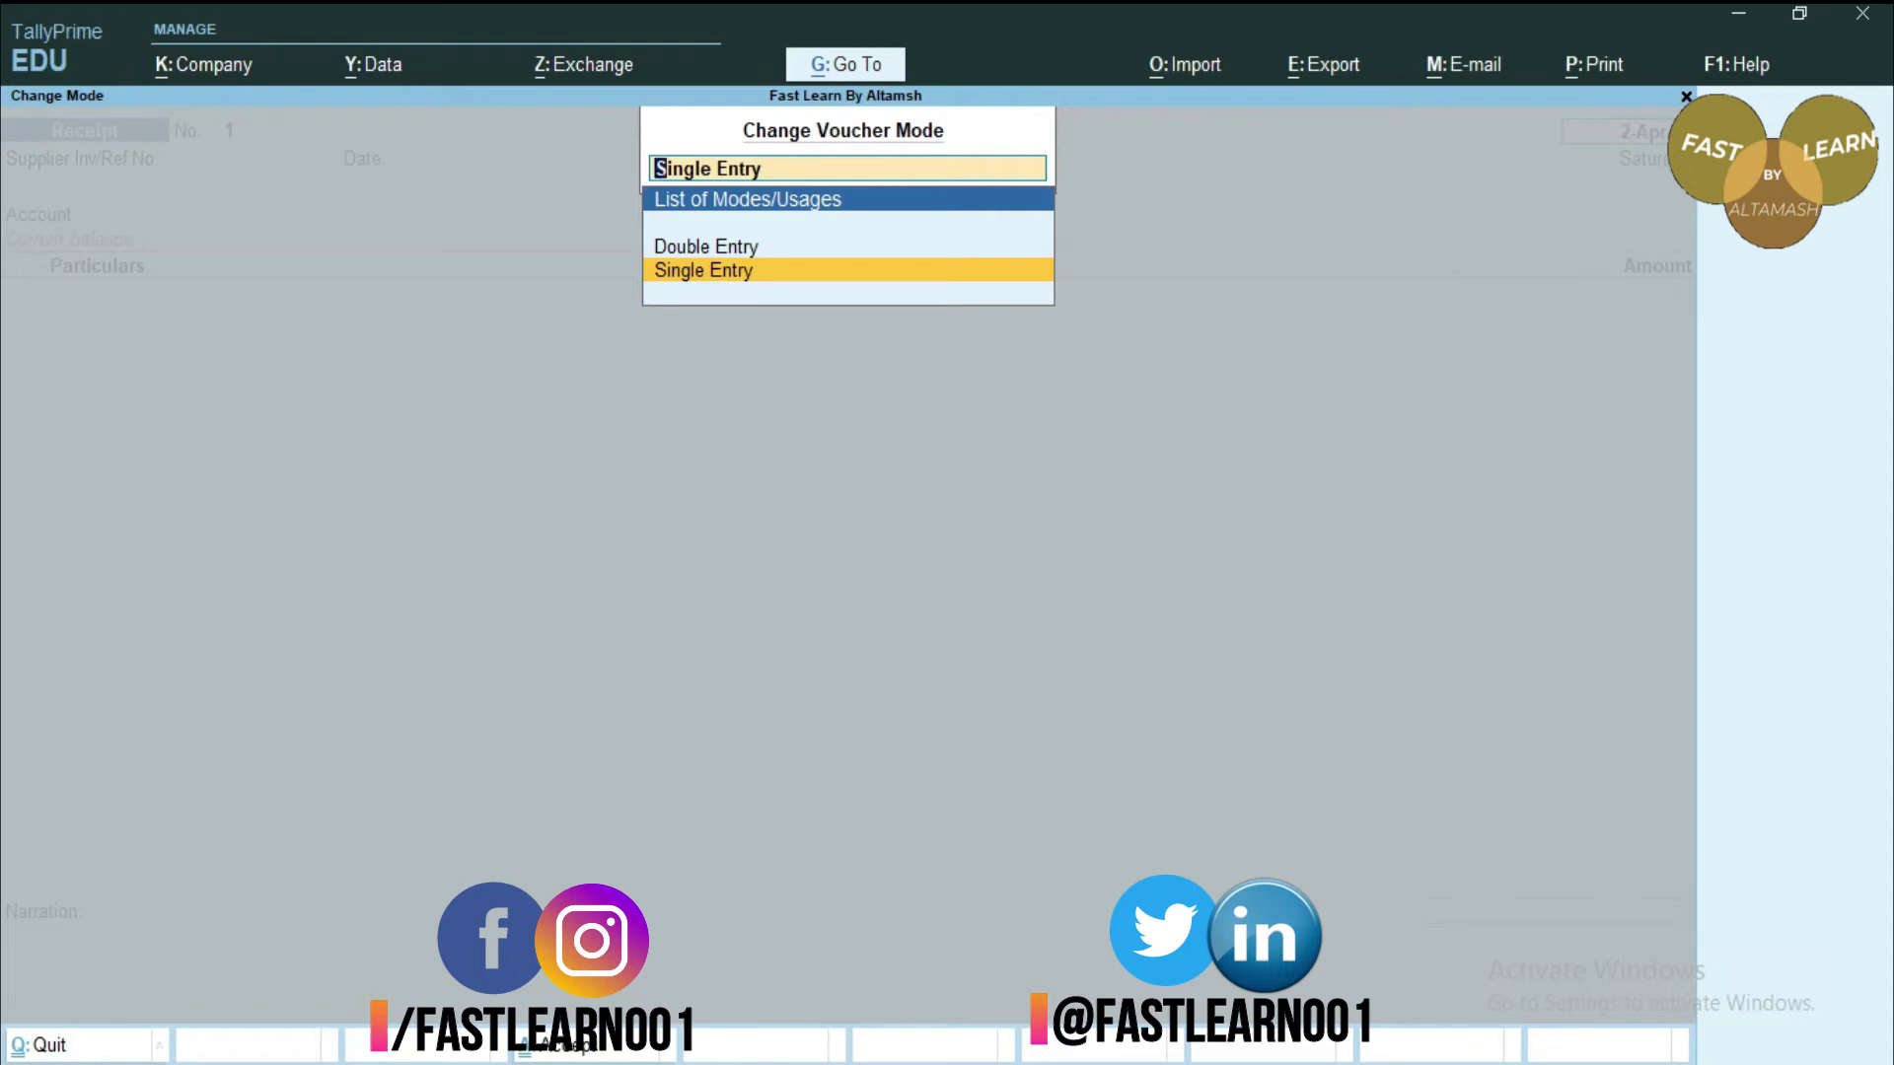
key(Up)
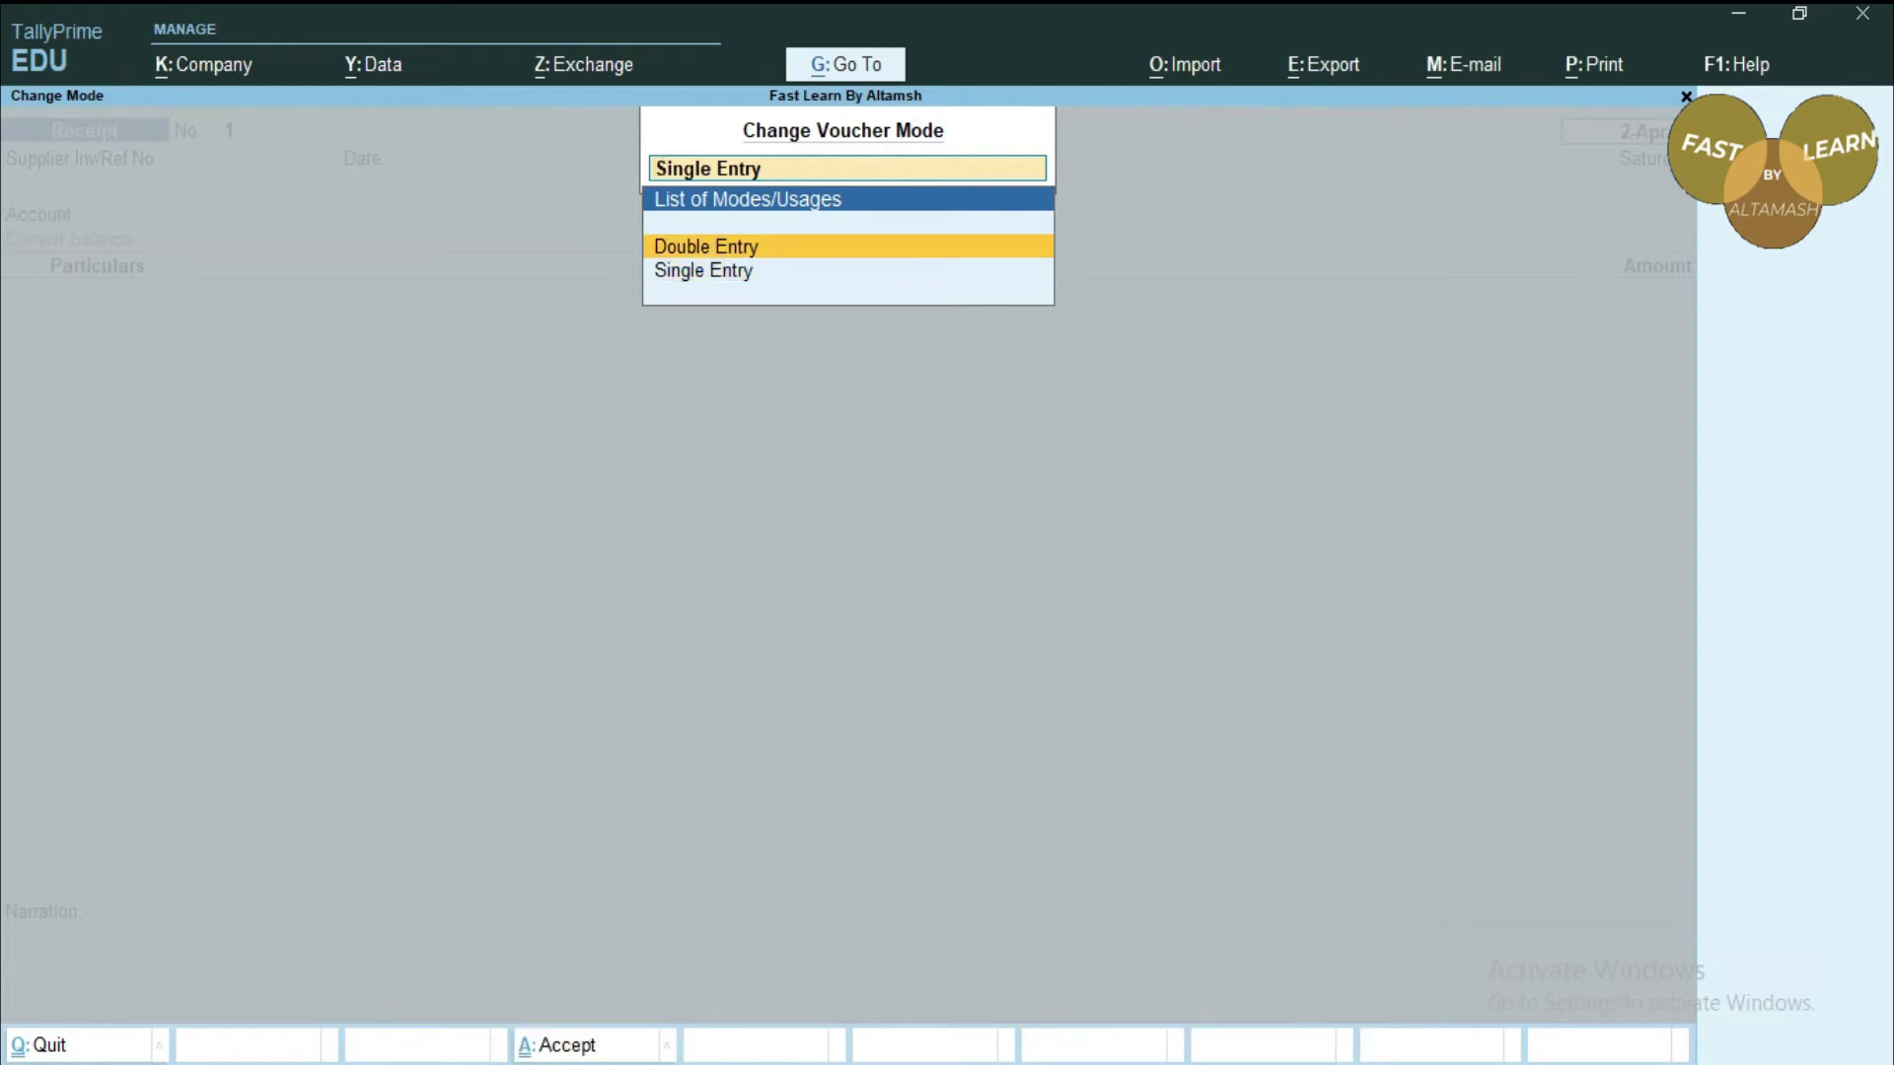
key(Return)
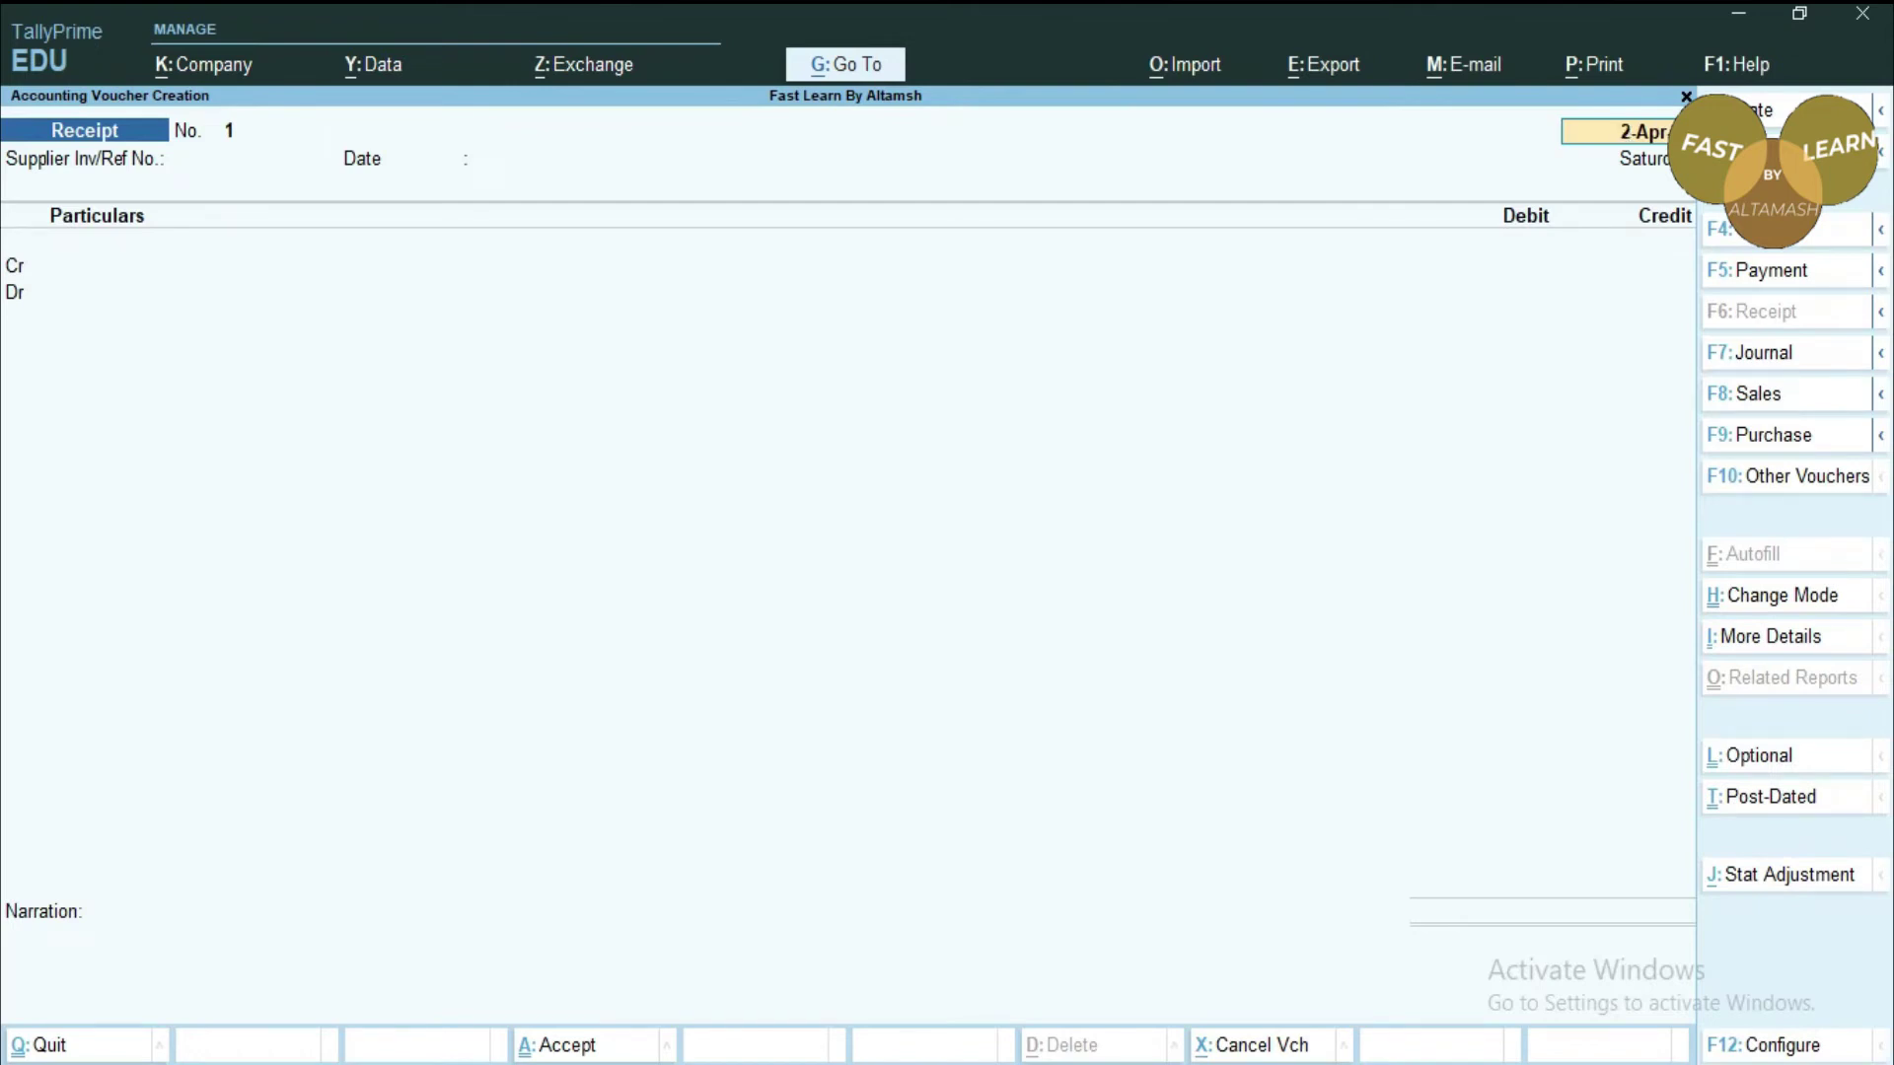
Enter 1 as the receipt's supplier invoice reference number and date the reference 1-Apr-22.
key(Return)
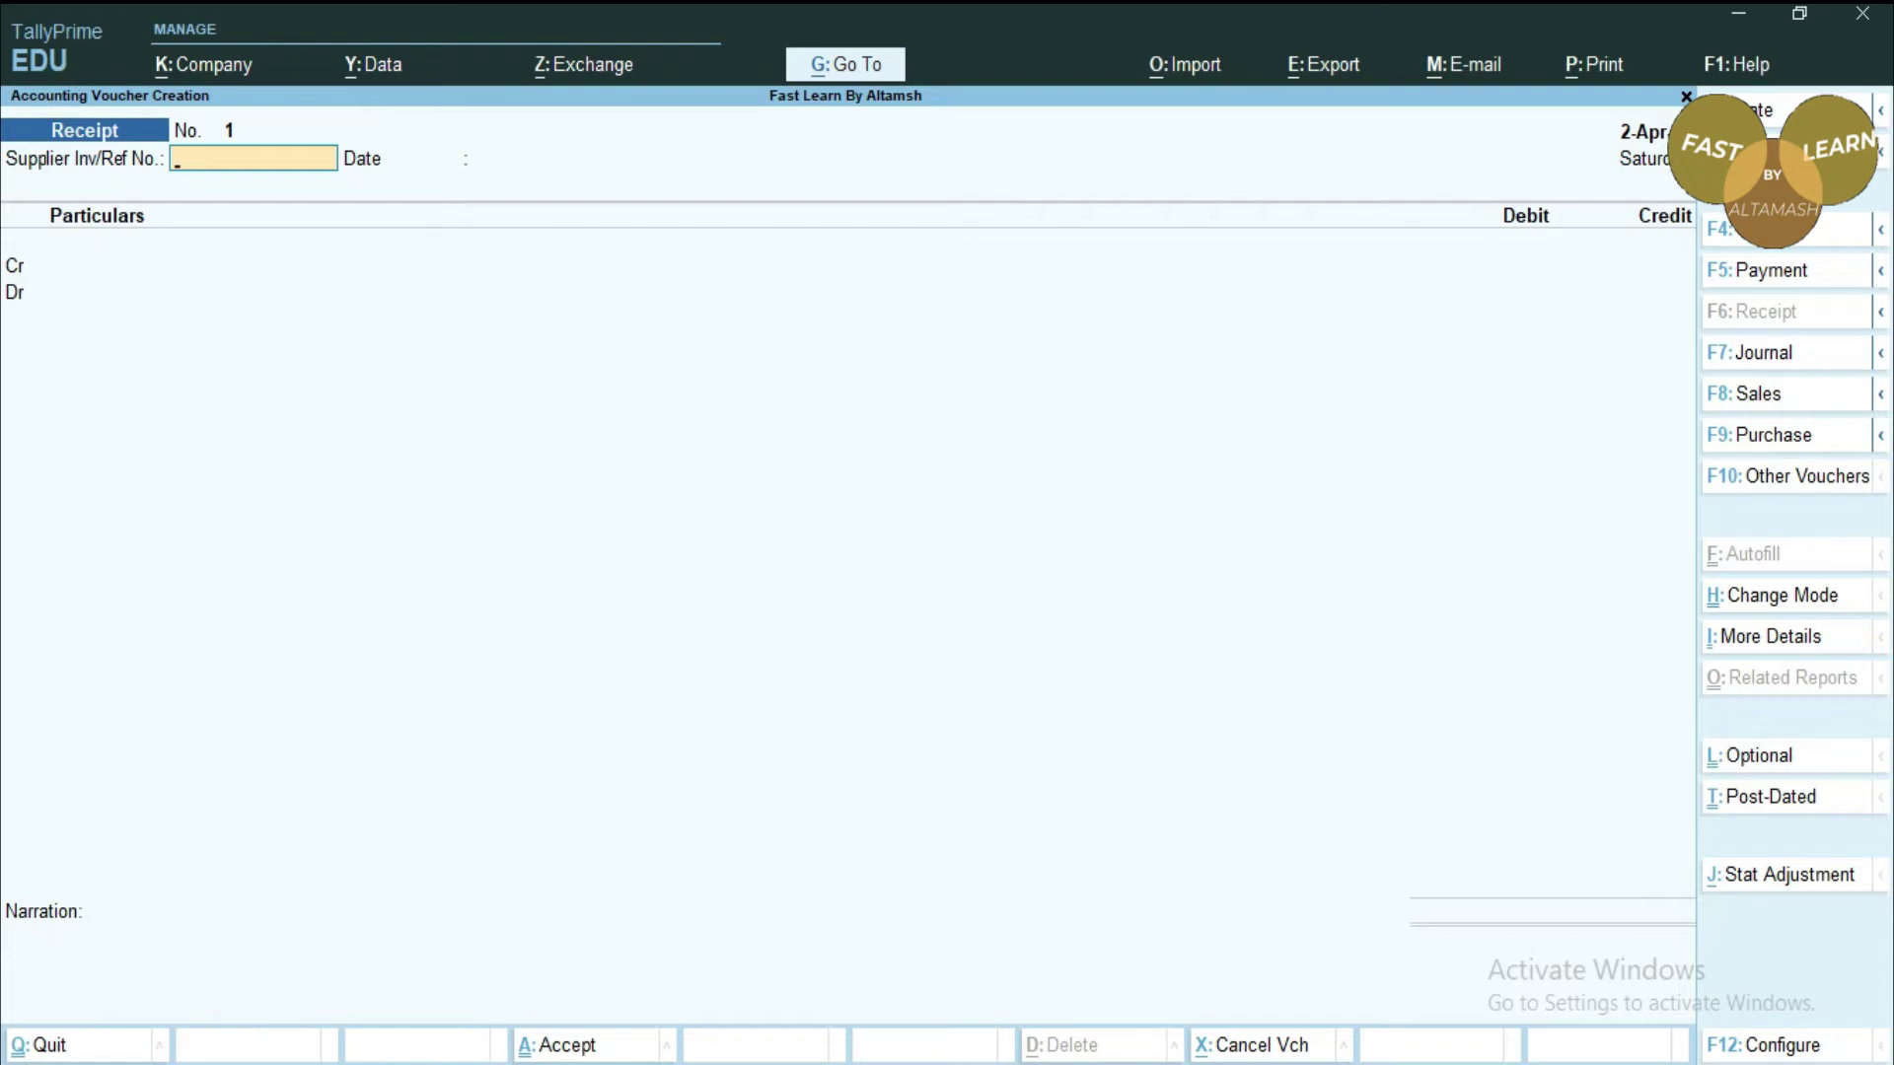
text(1)
key(Return)
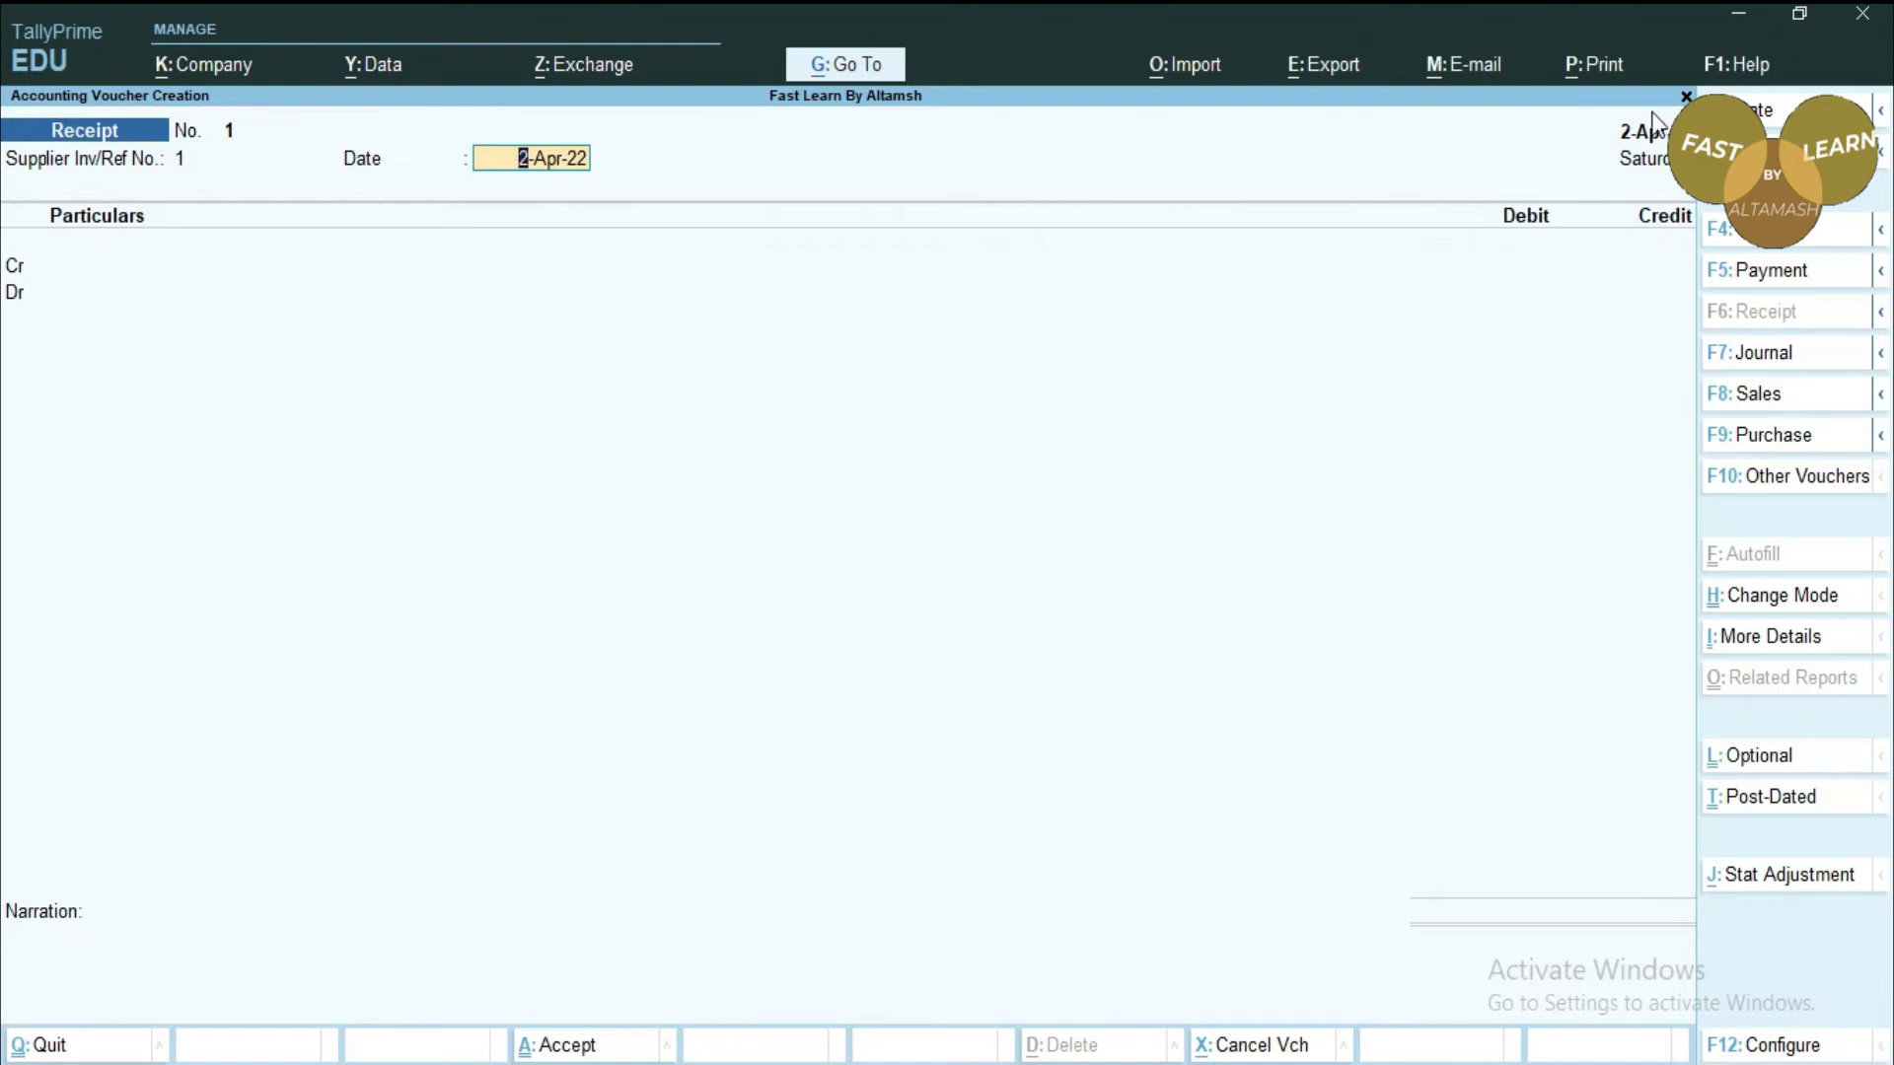
text(01)
key(Return)
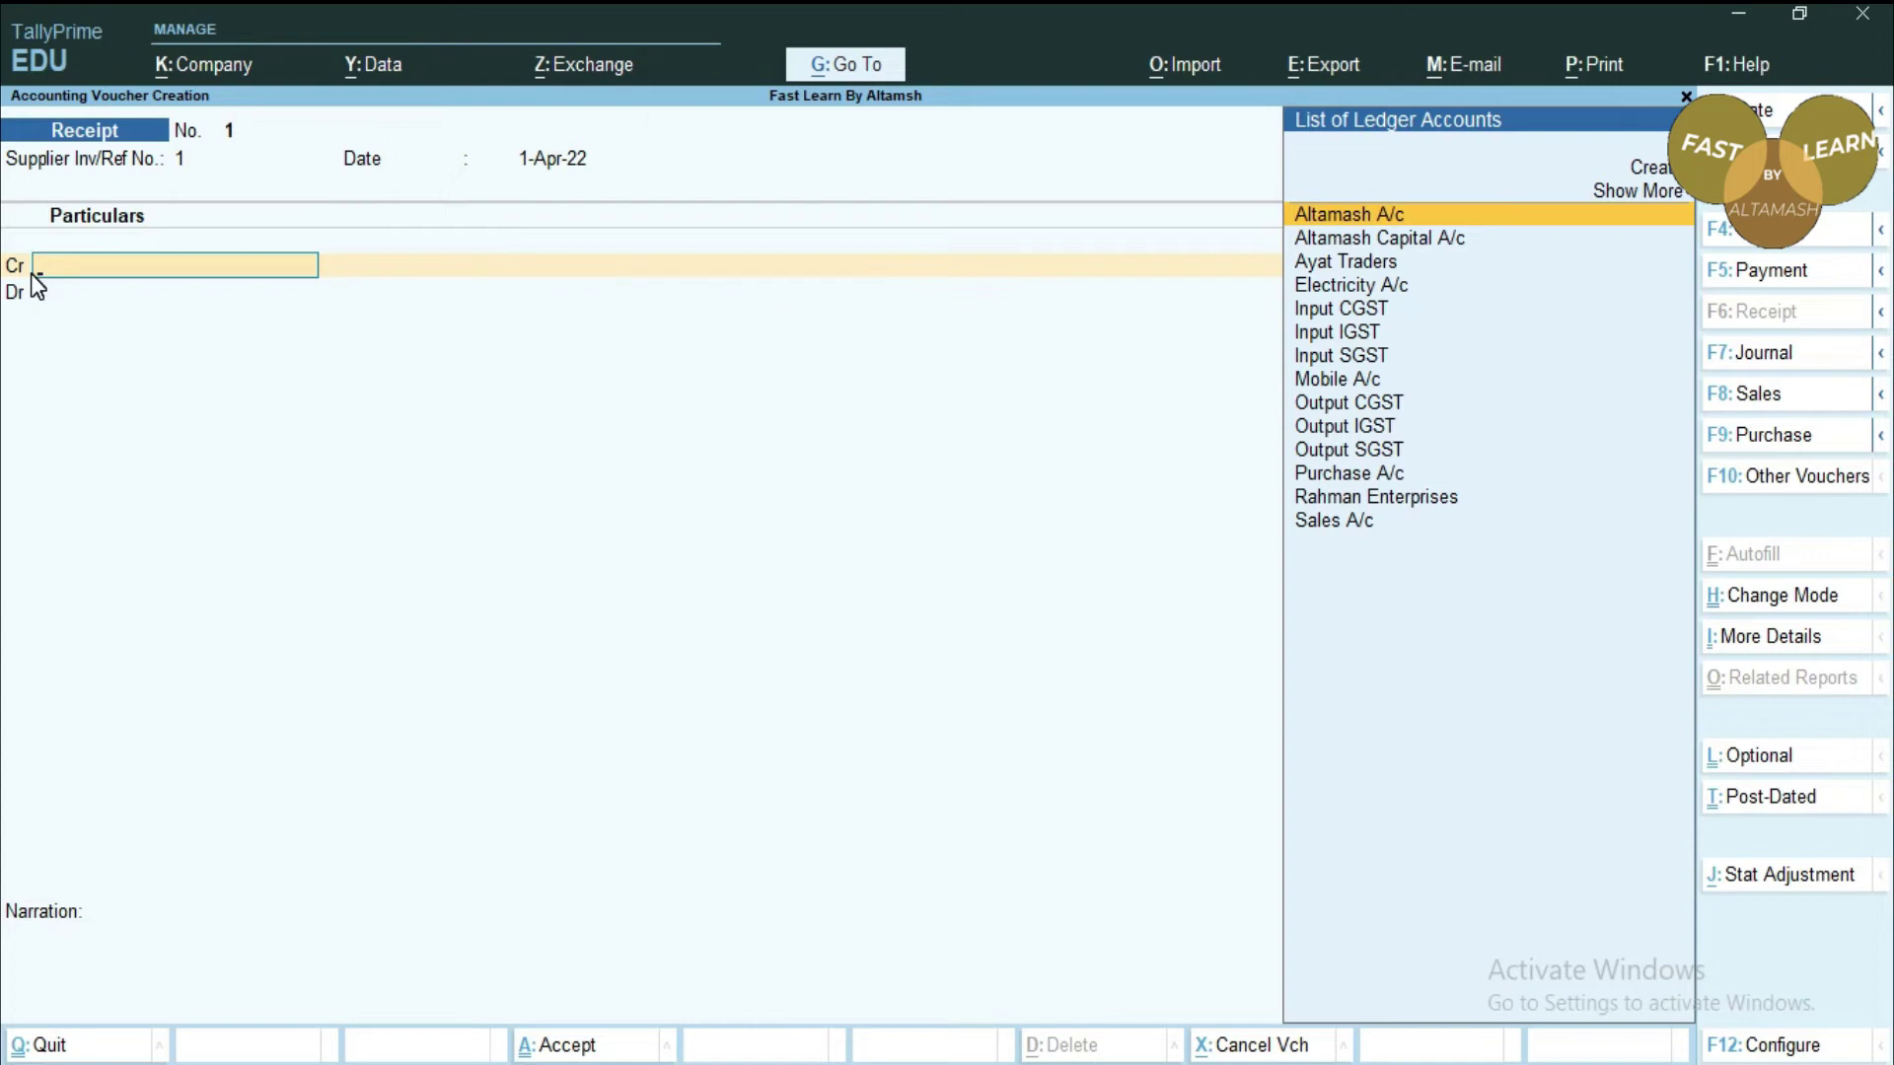
Credit Rahman Enterprises with 19,200.00, allocating the full amount by Agst Ref to pending bill 1.
text(Rah)
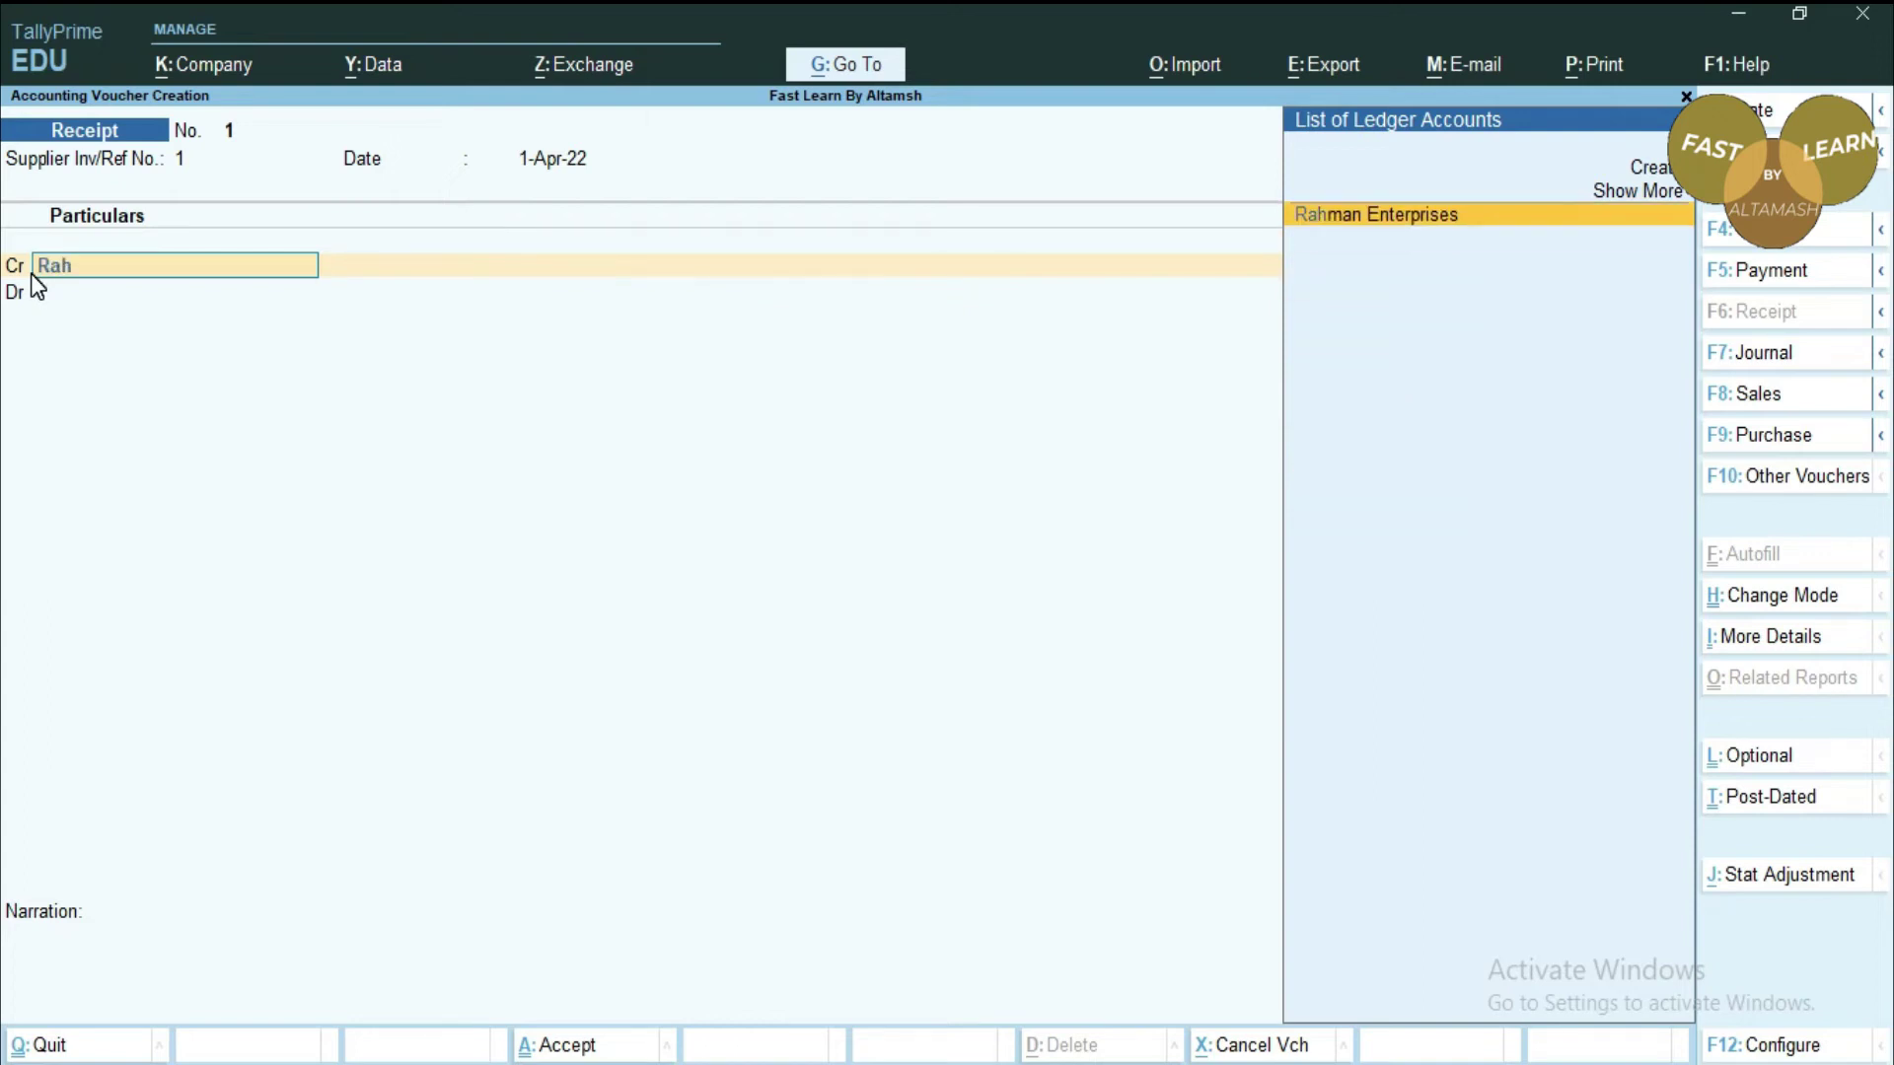
key(Return)
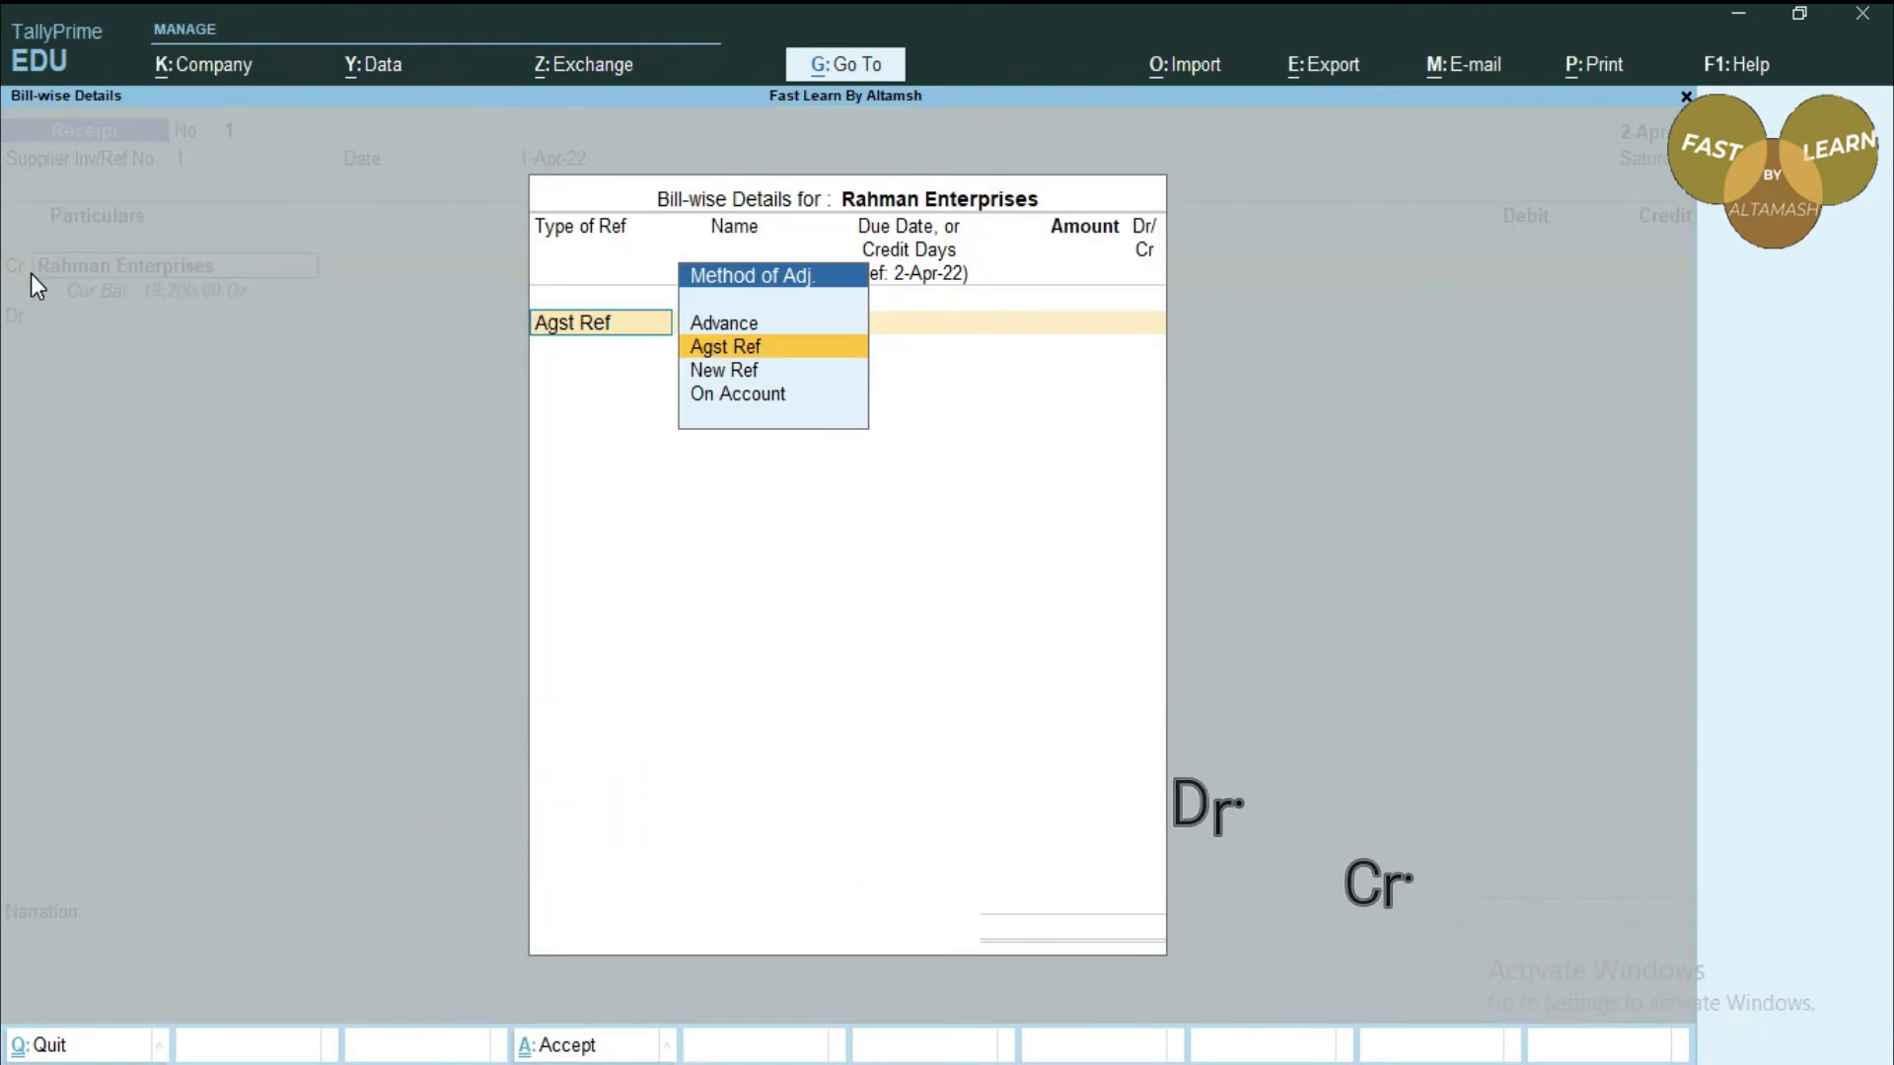
key(Up)
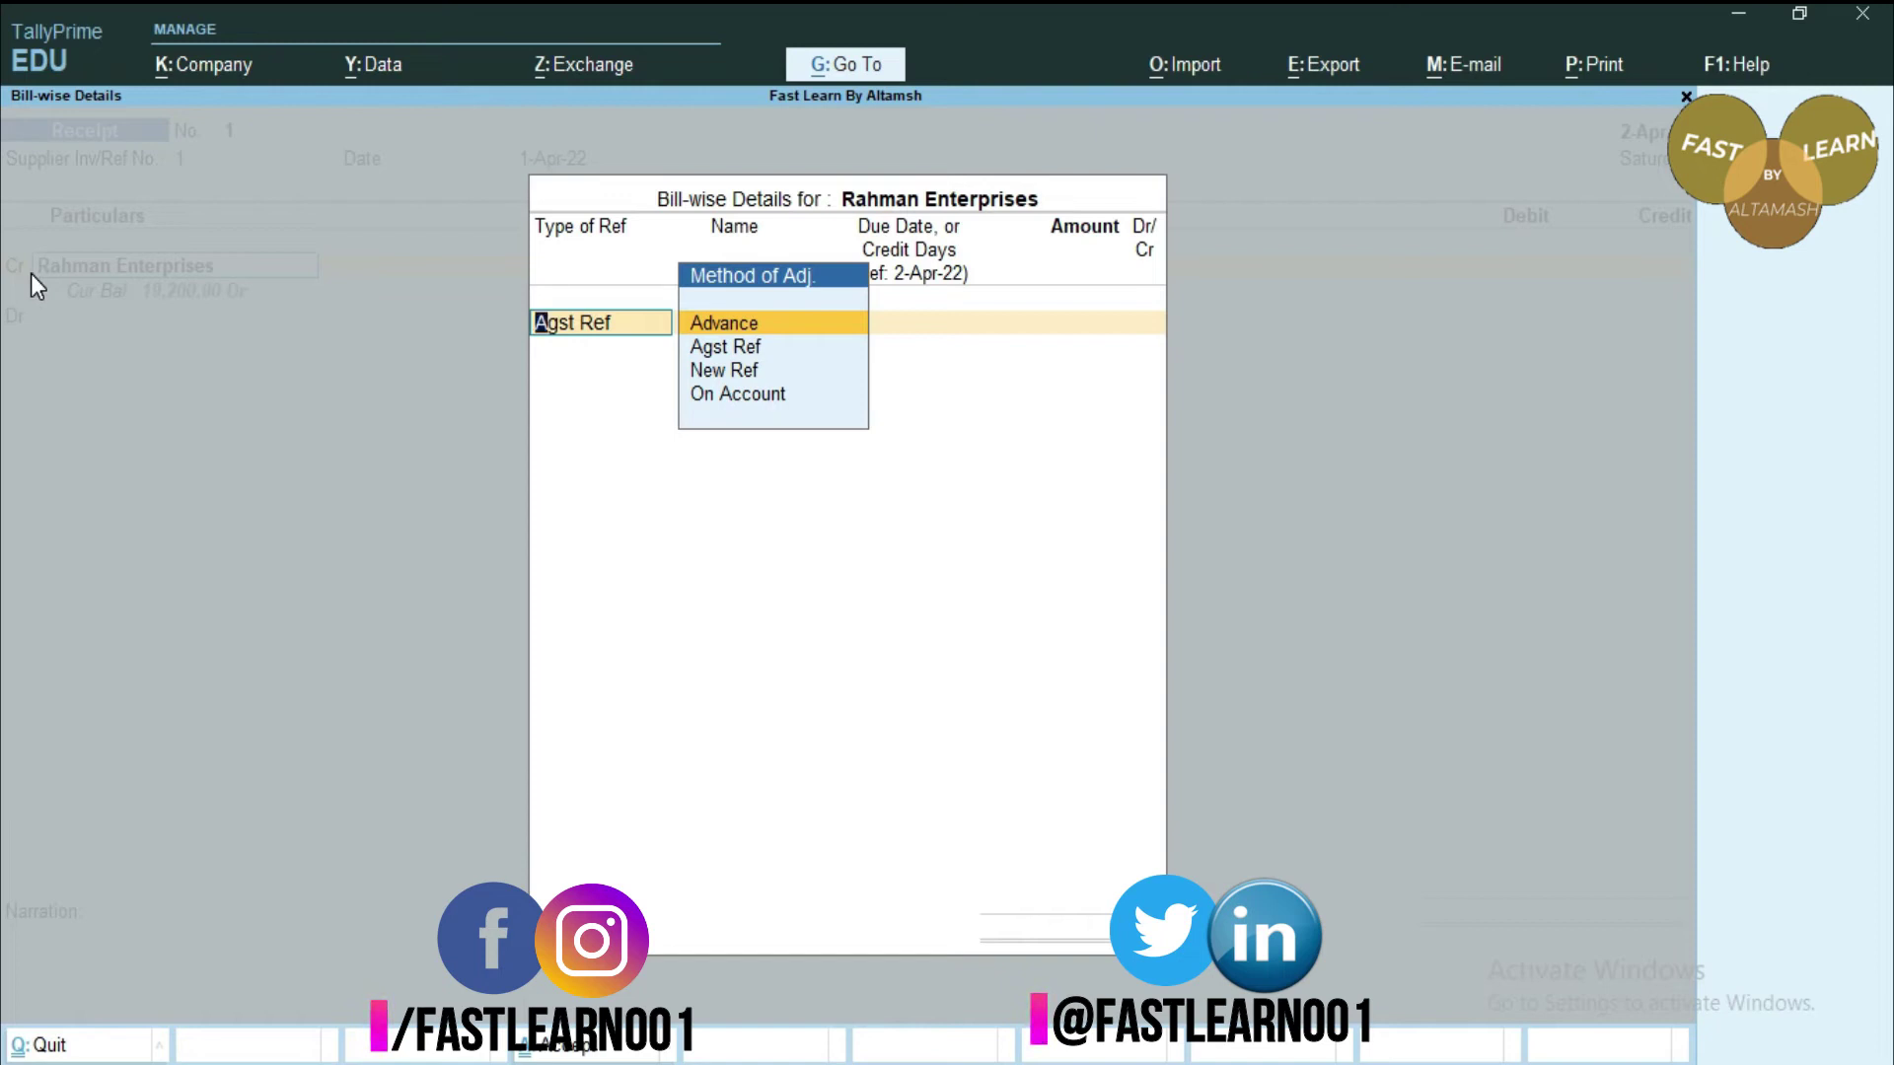
key(Down)
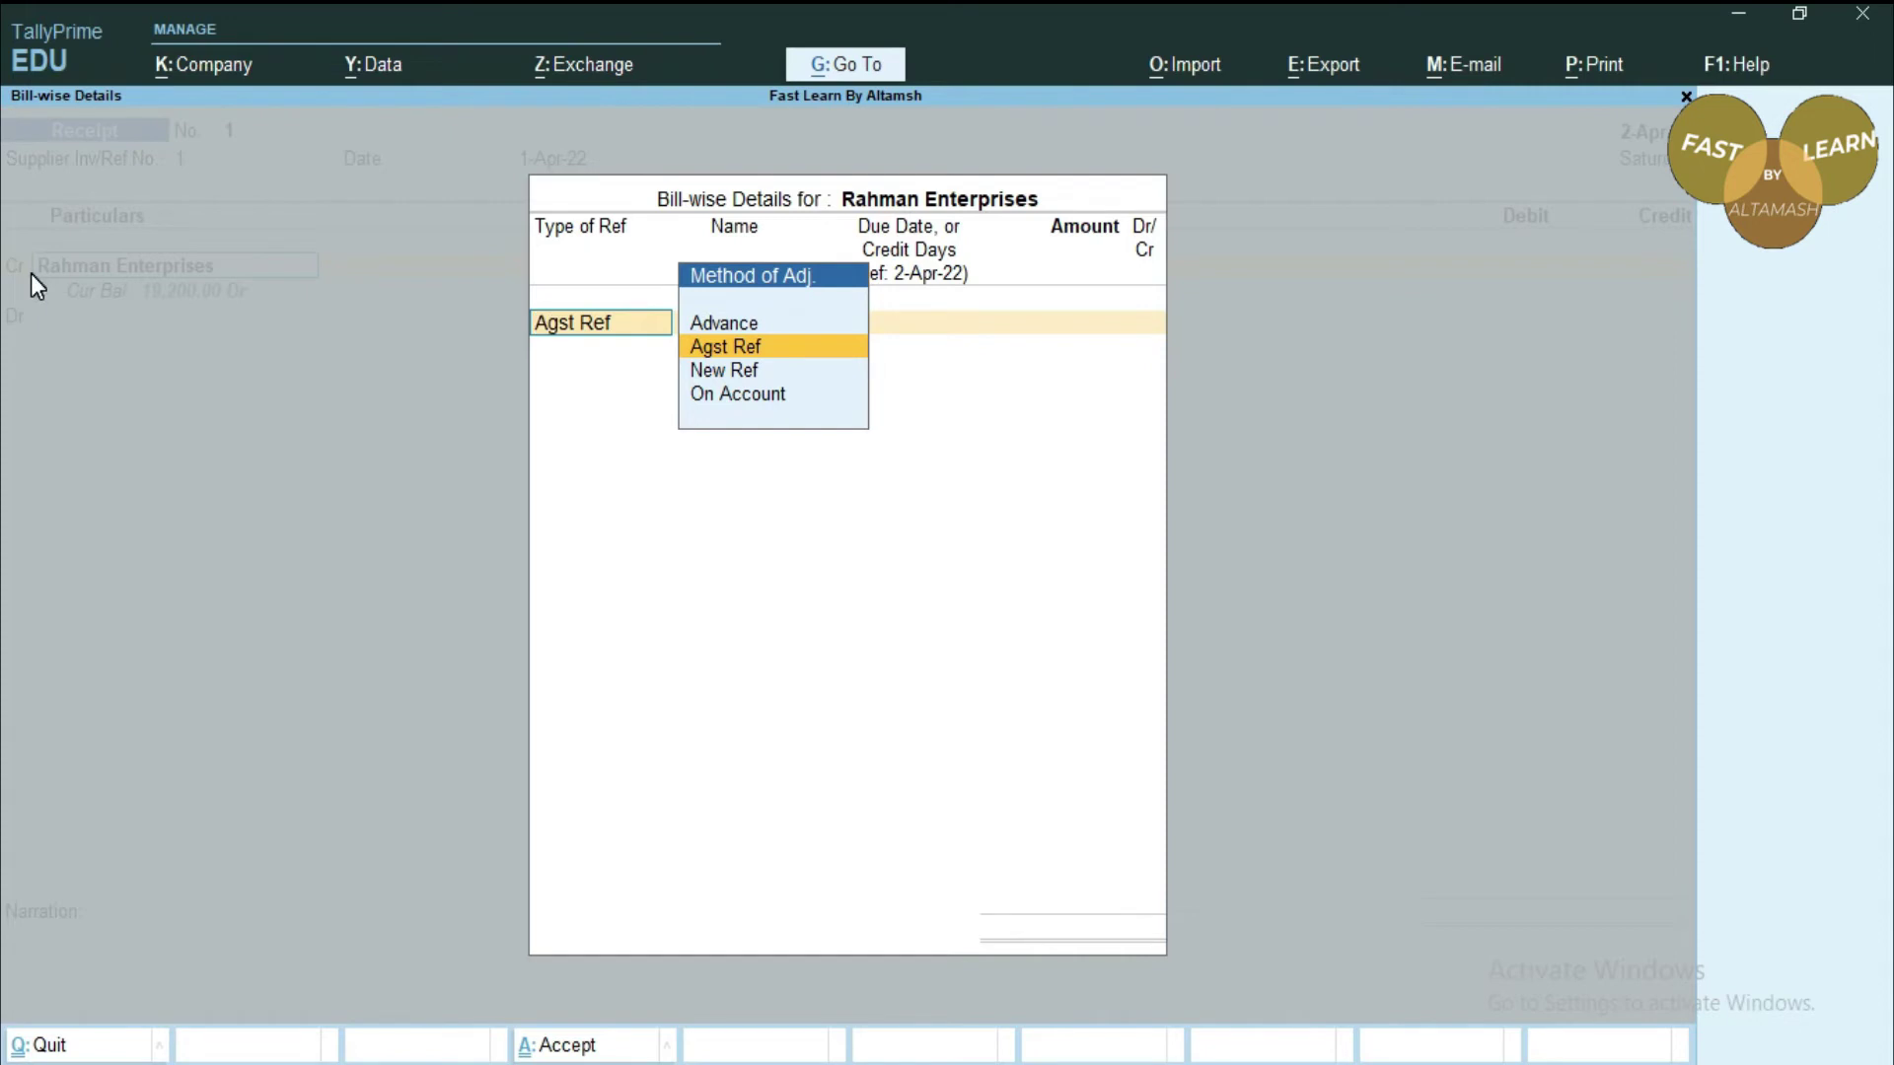
key(Return)
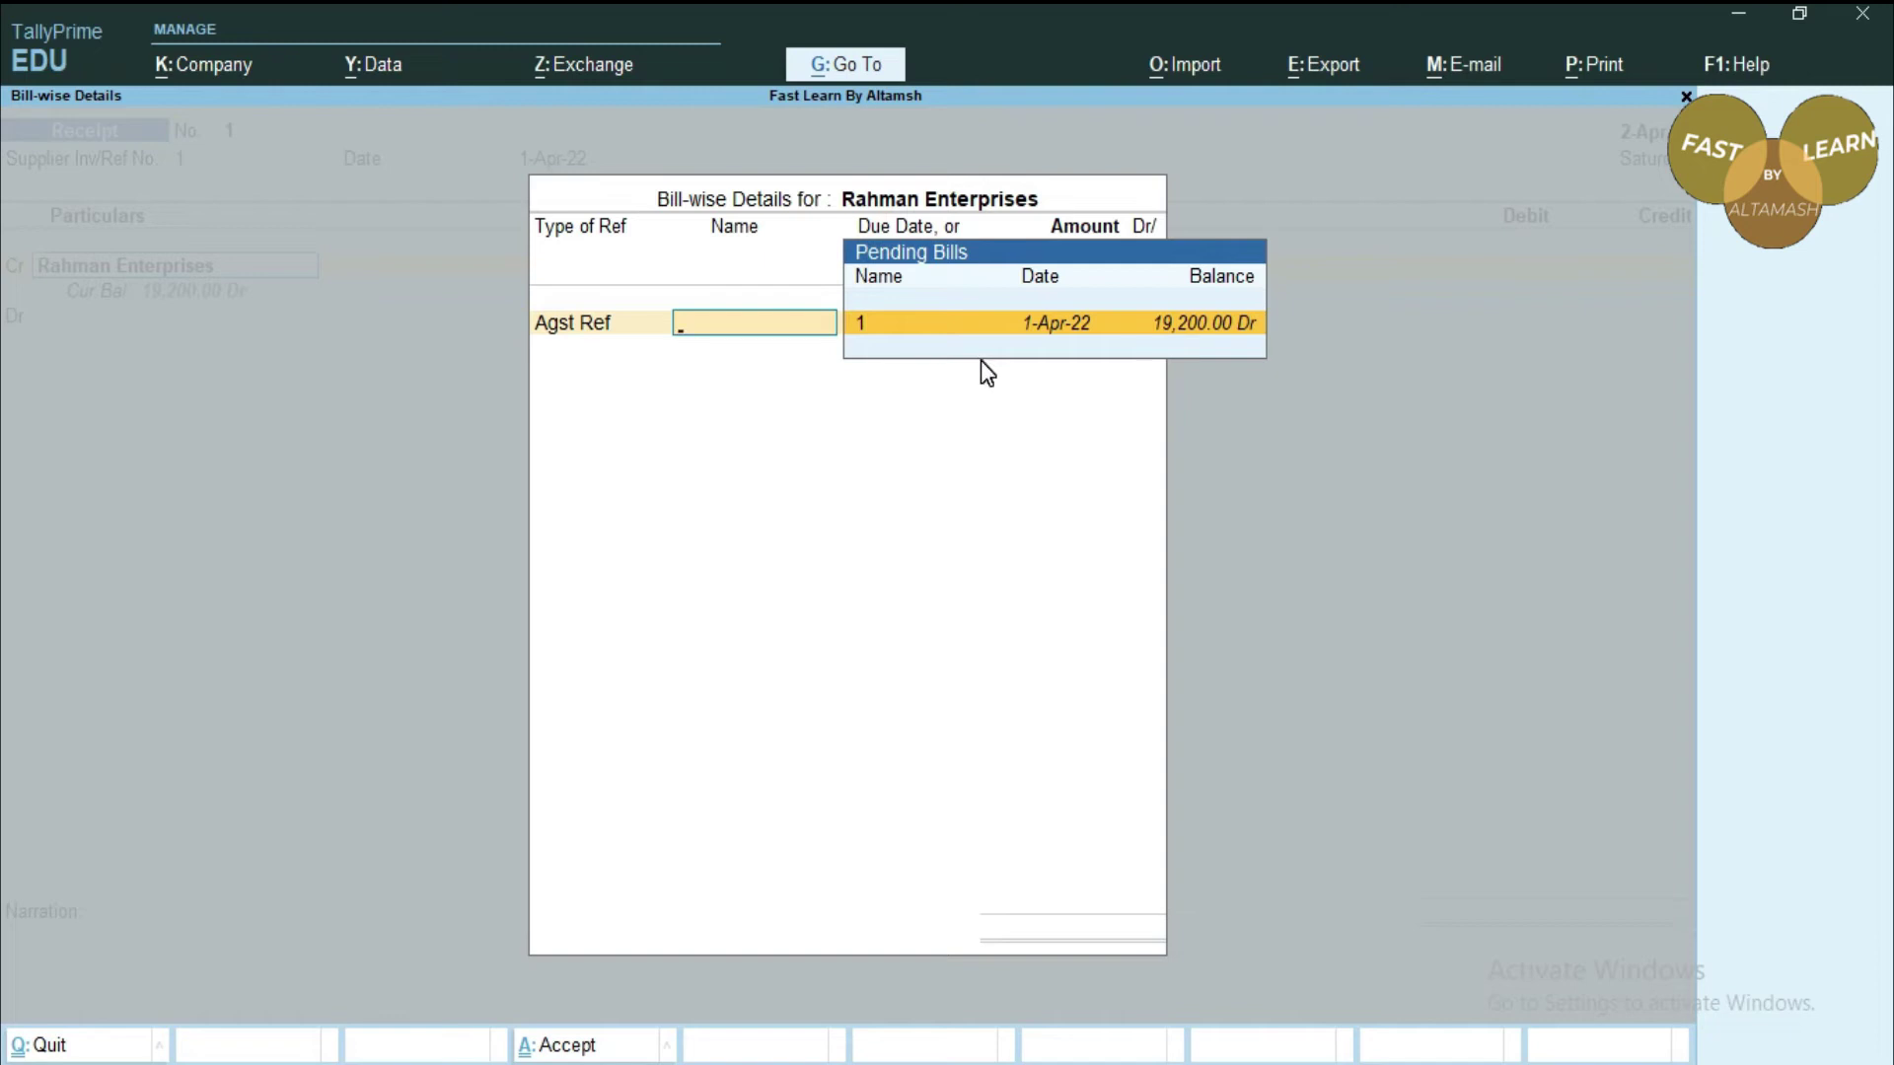
text(1)
key(Return)
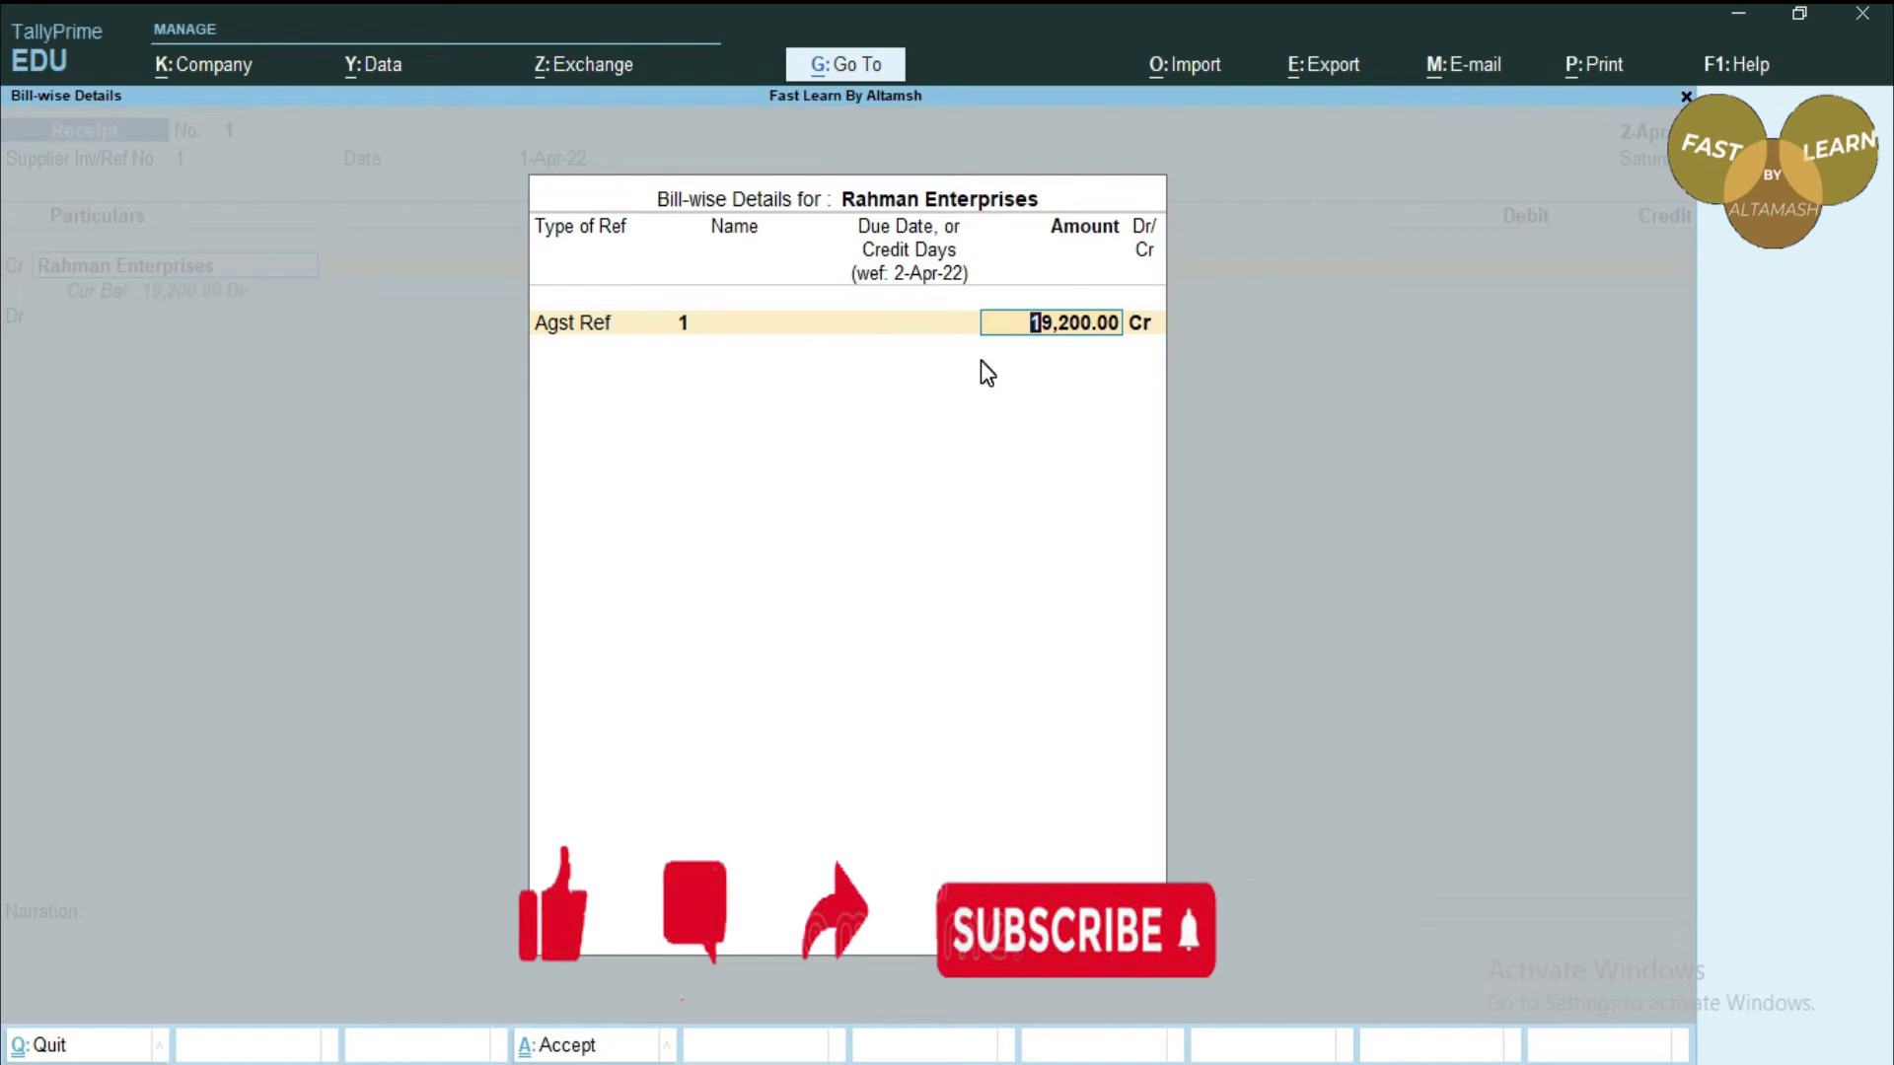
key(Return)
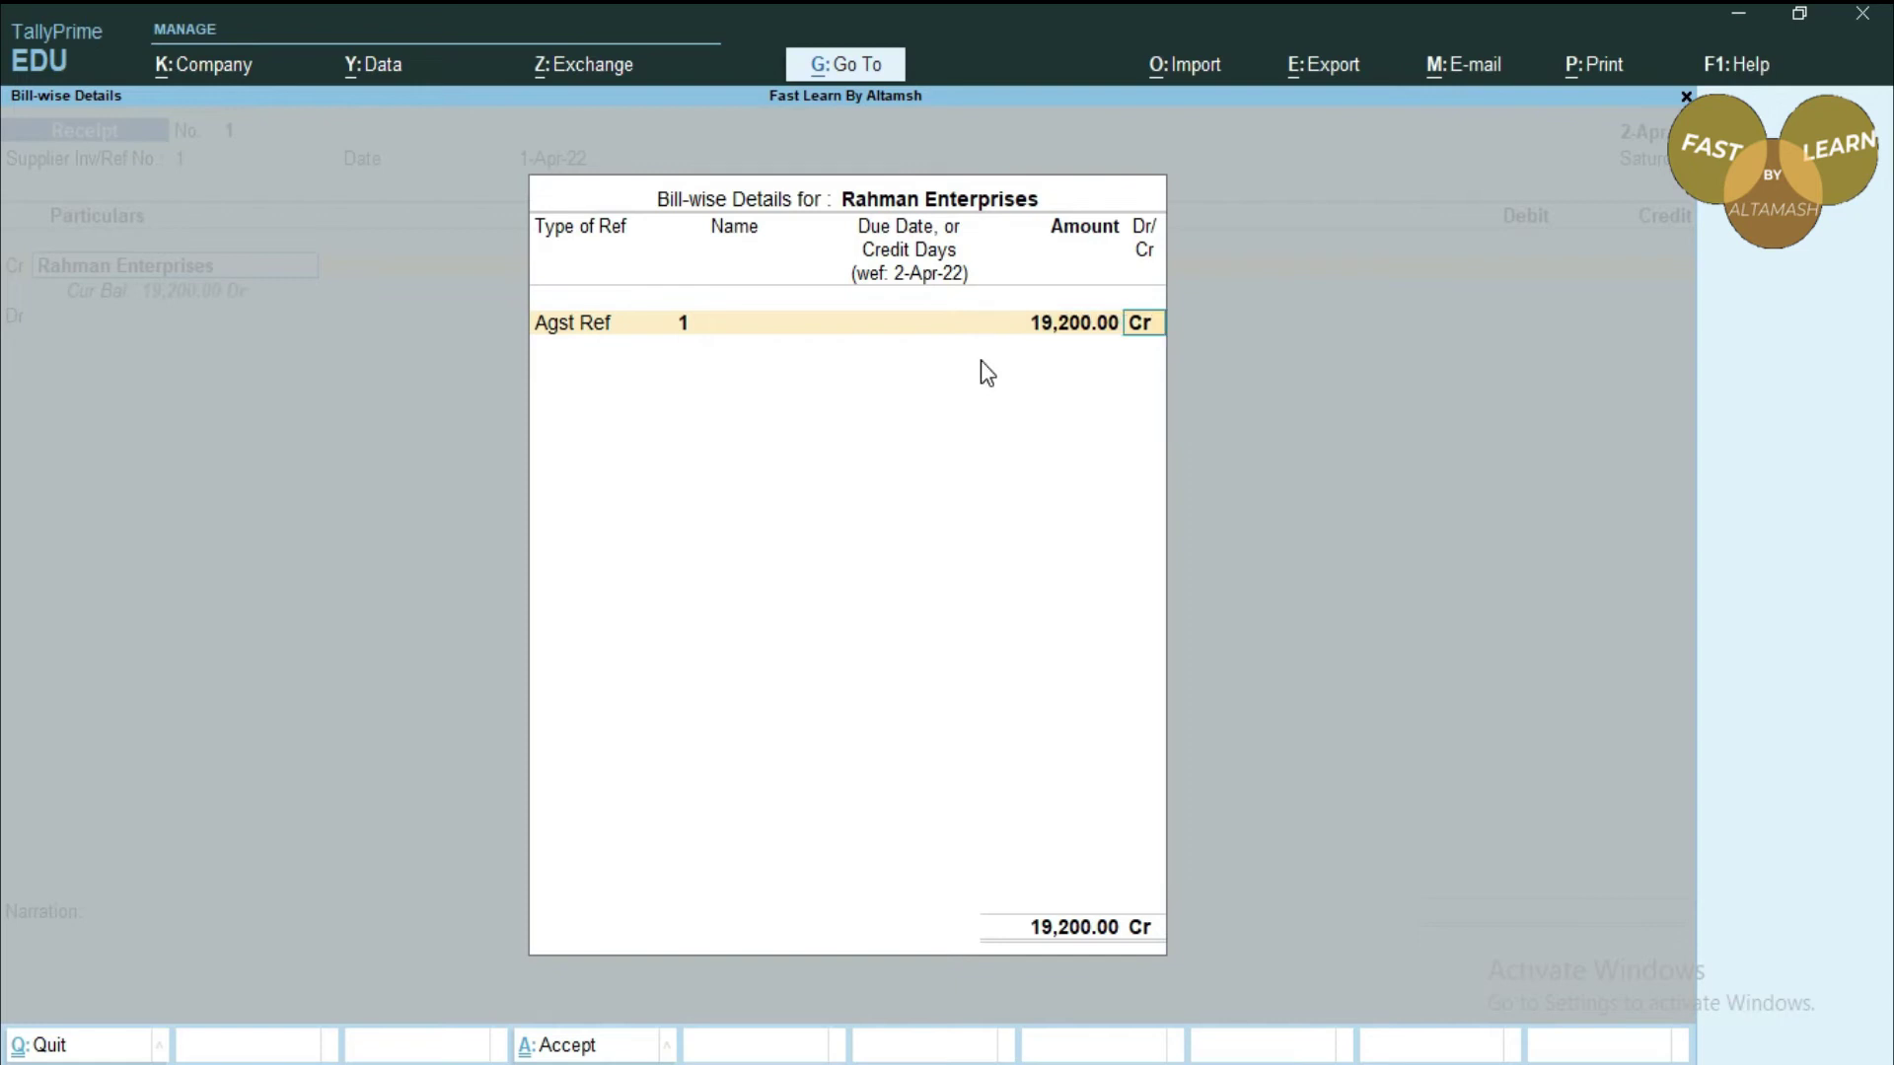
key(Return)
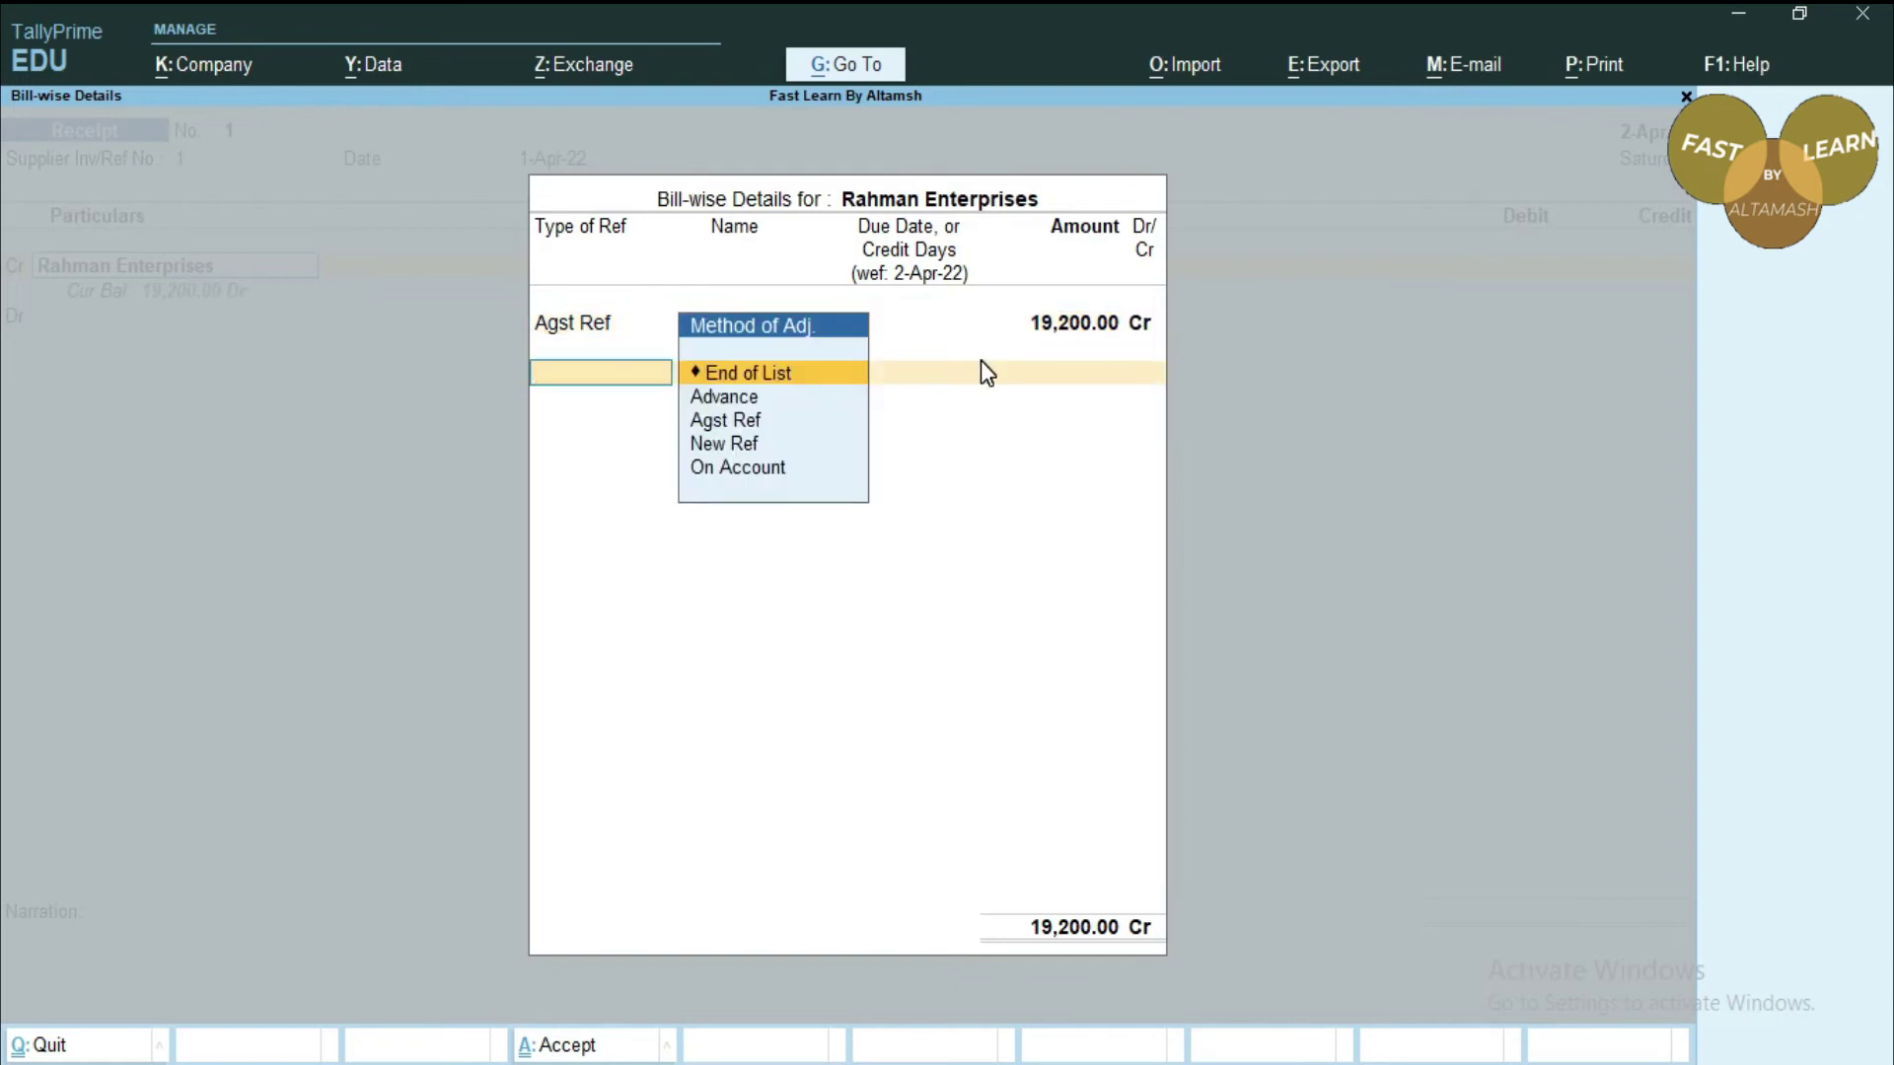
key(Return)
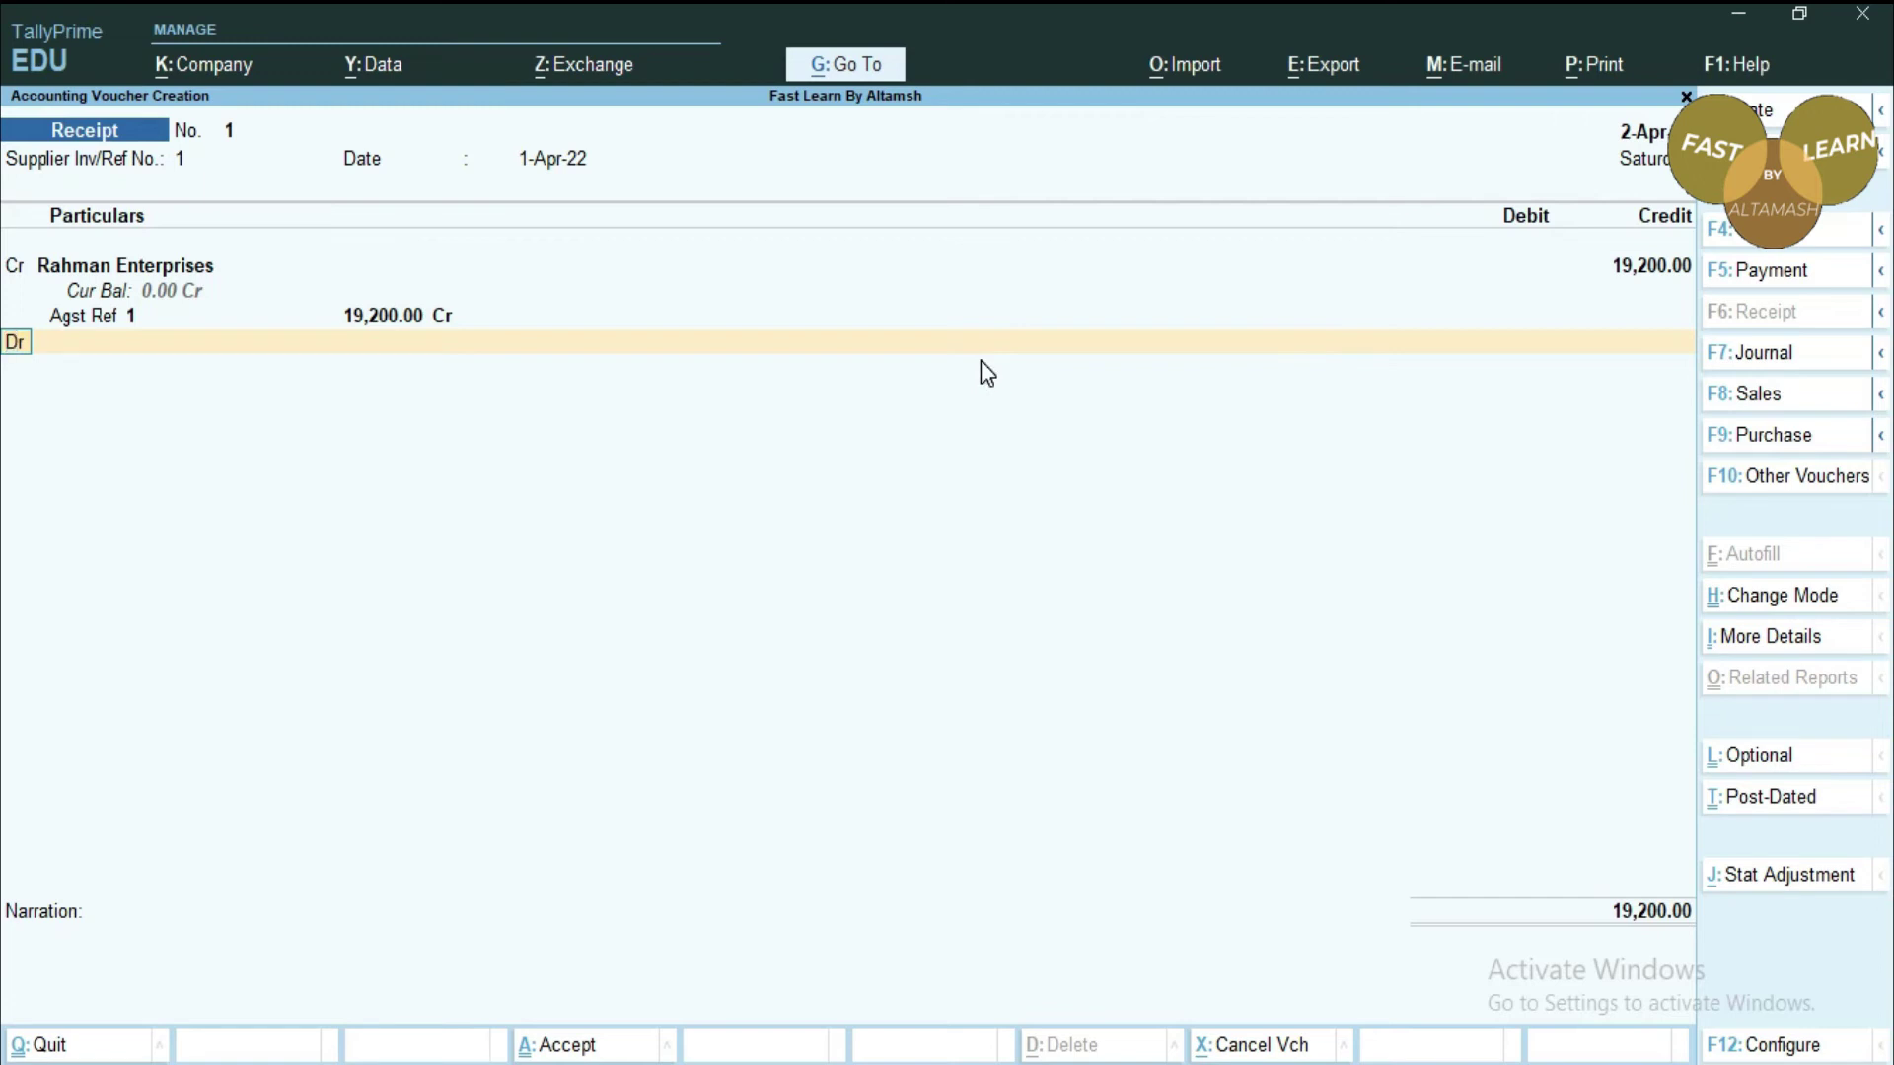
Debit Cash with 19,200.00 and save the receipt with the narration "Being Cash received Ramahan Enterprises against inv no 1".
key(Return)
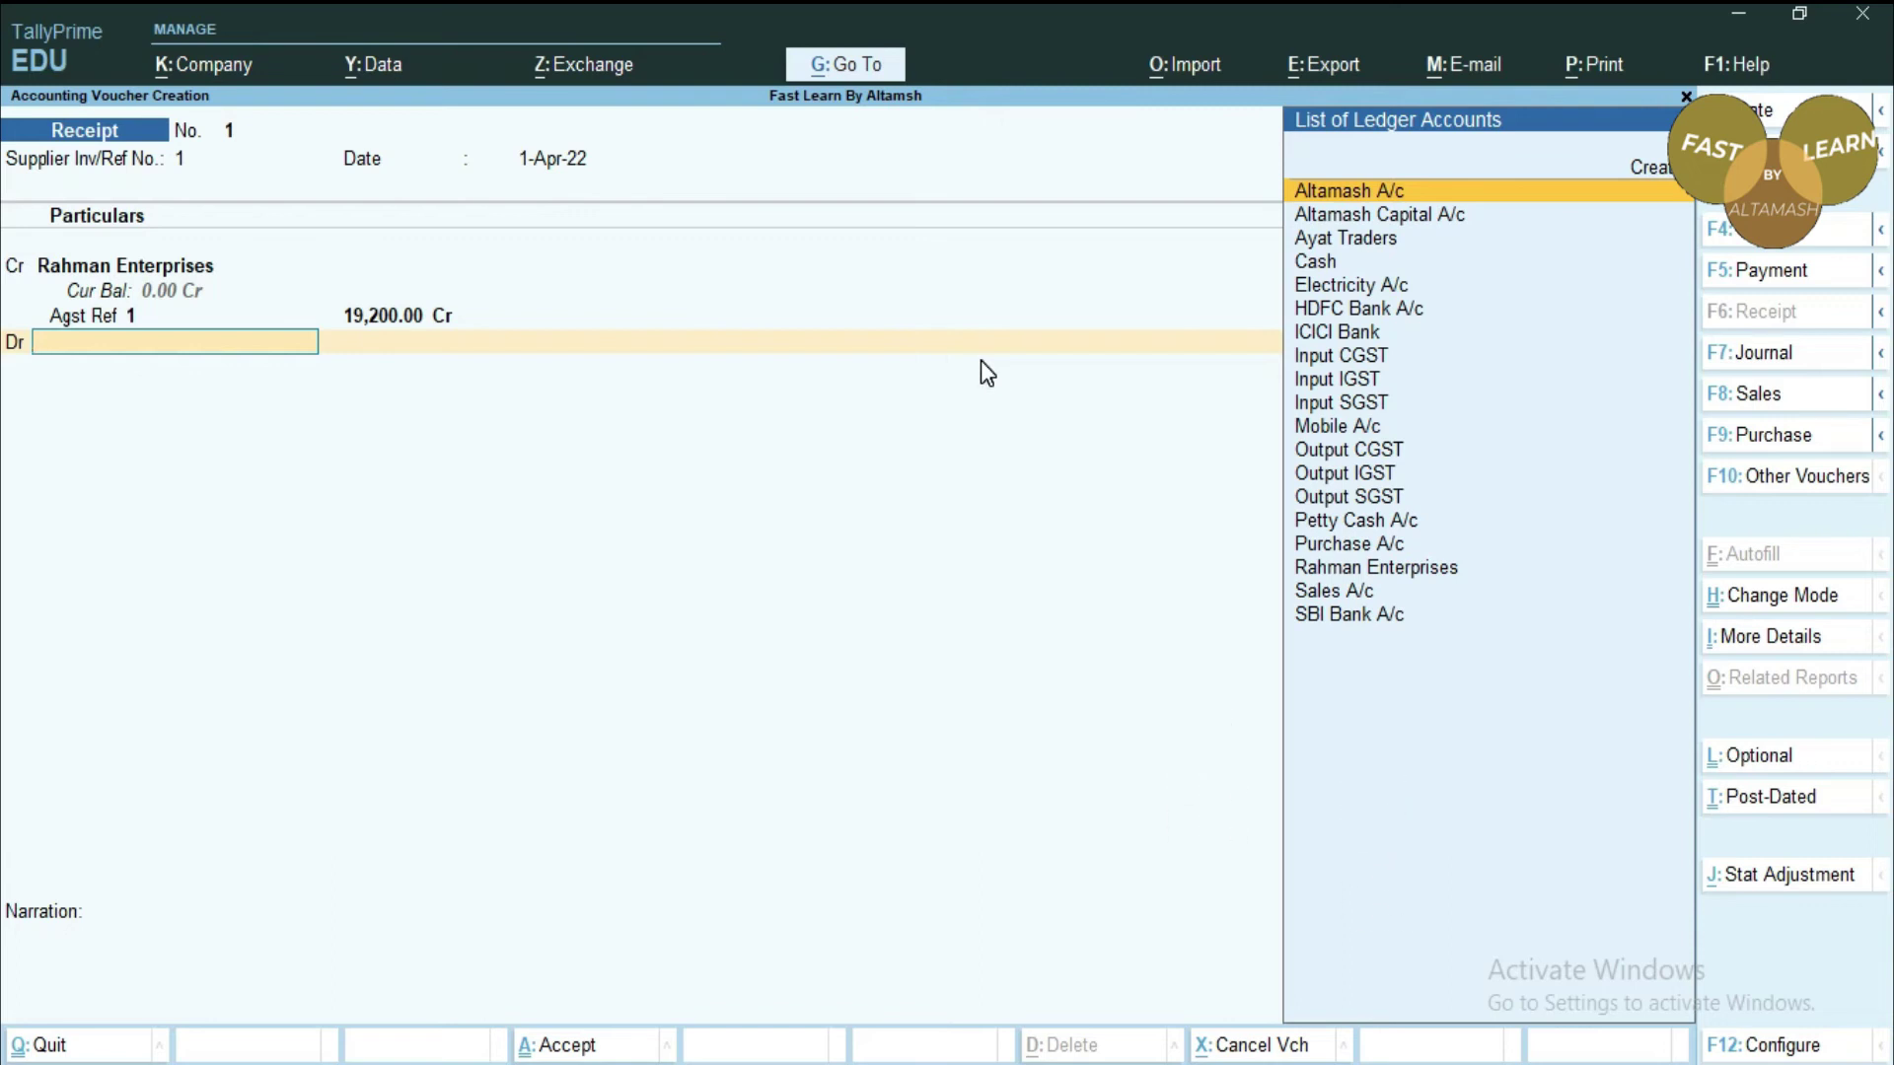
key(Down)
key(Down)
key(Down)
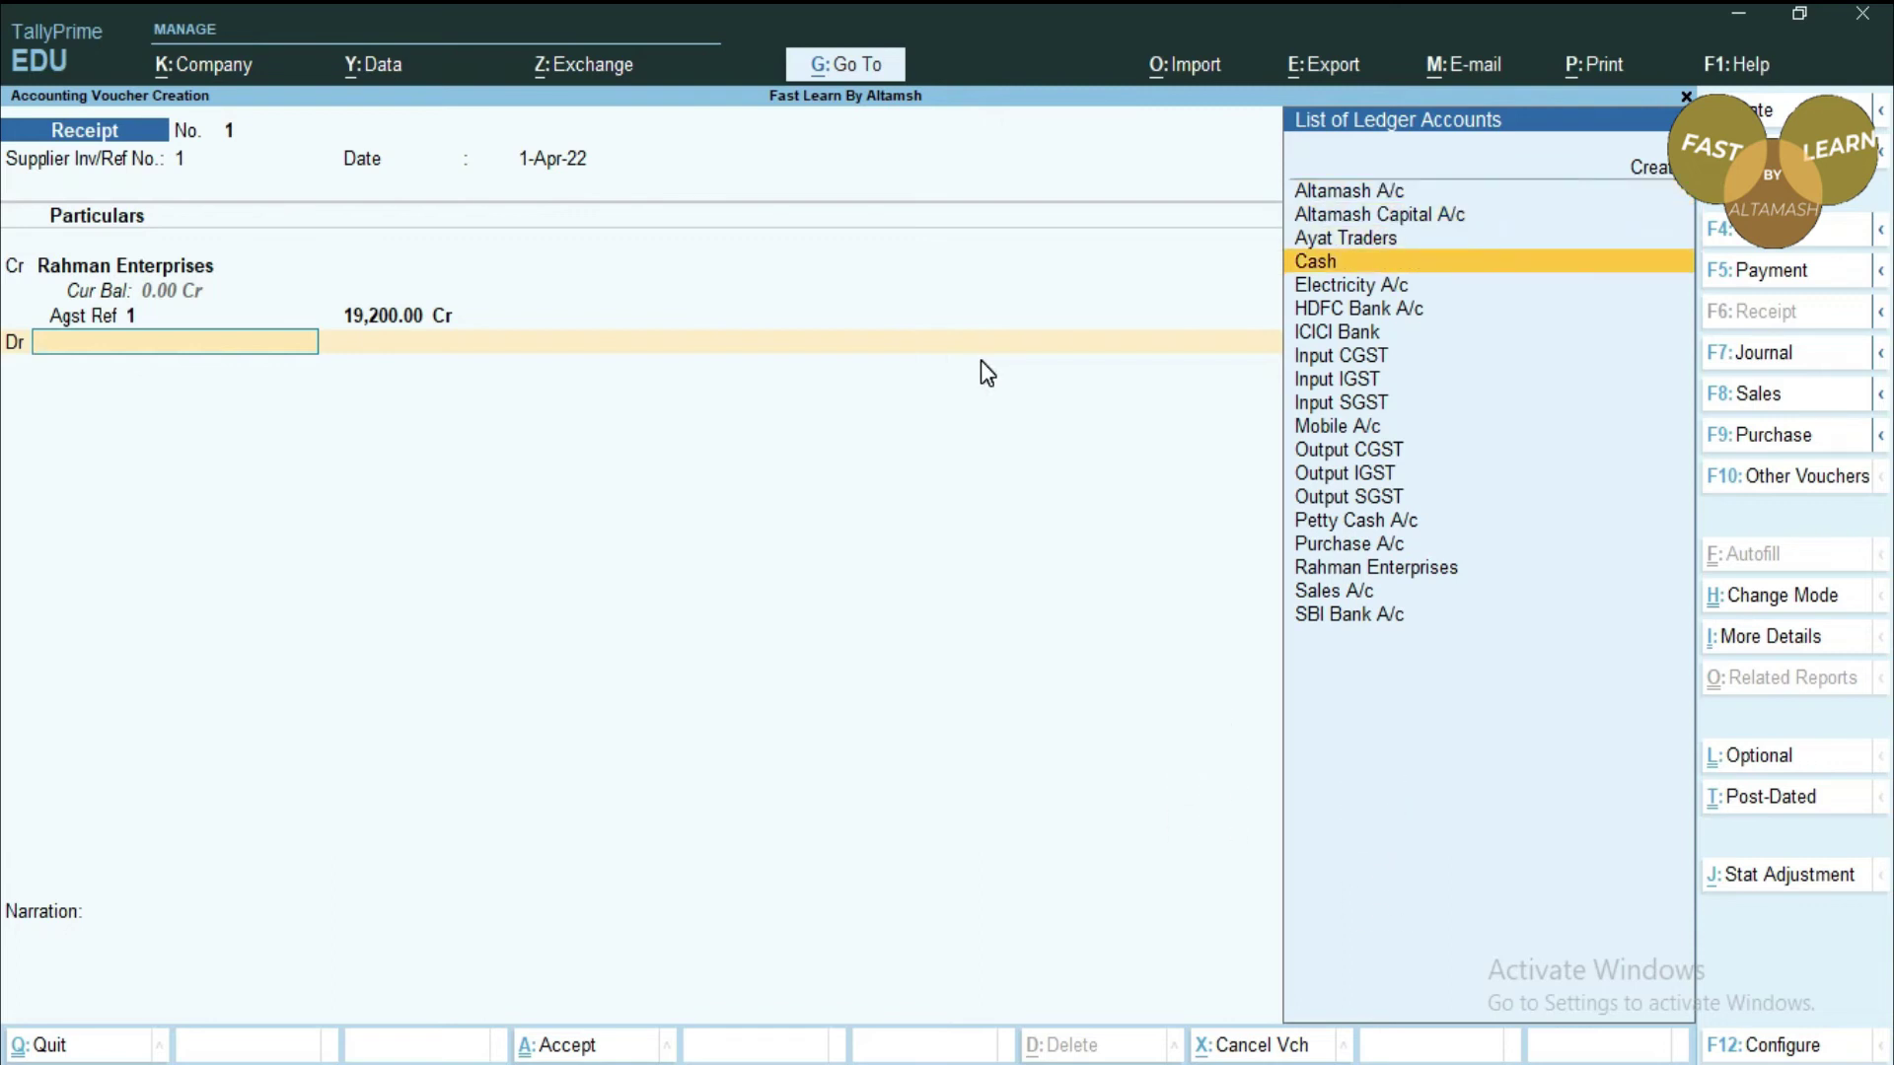
key(Return)
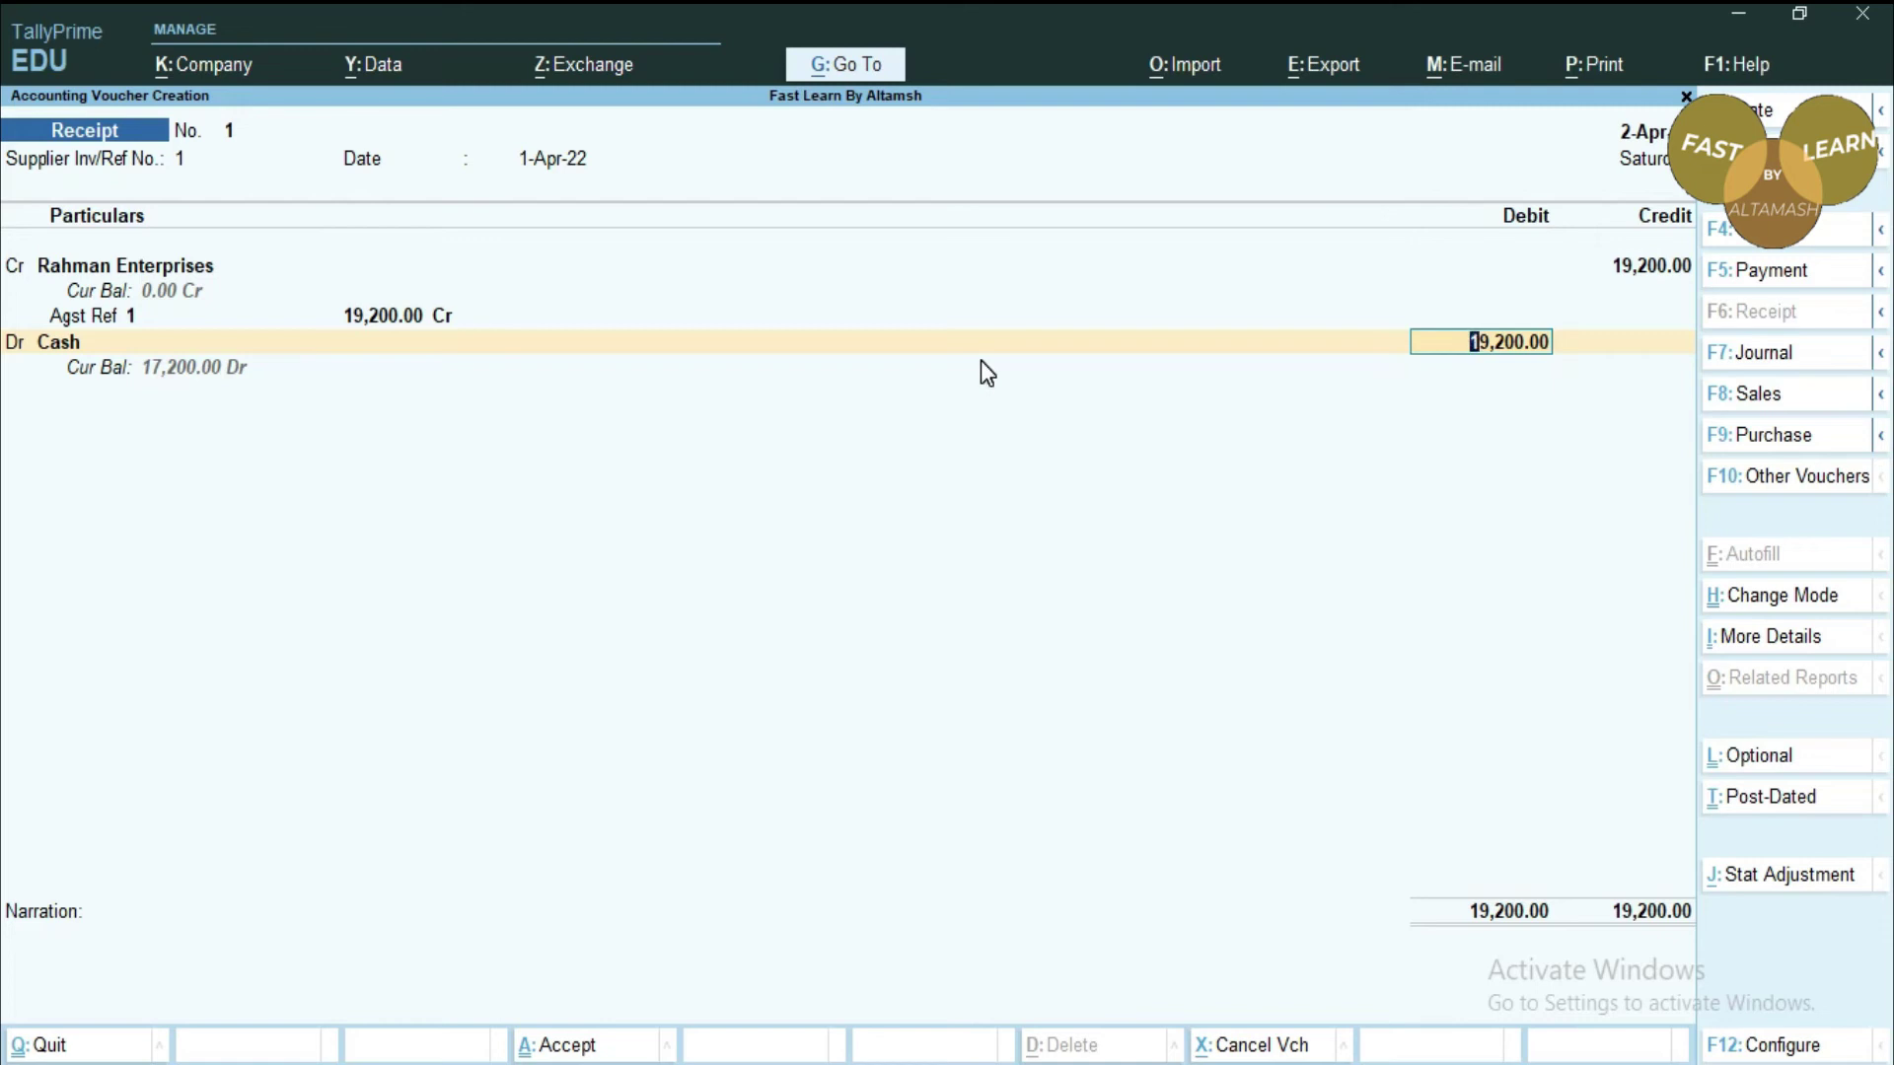
key(Return)
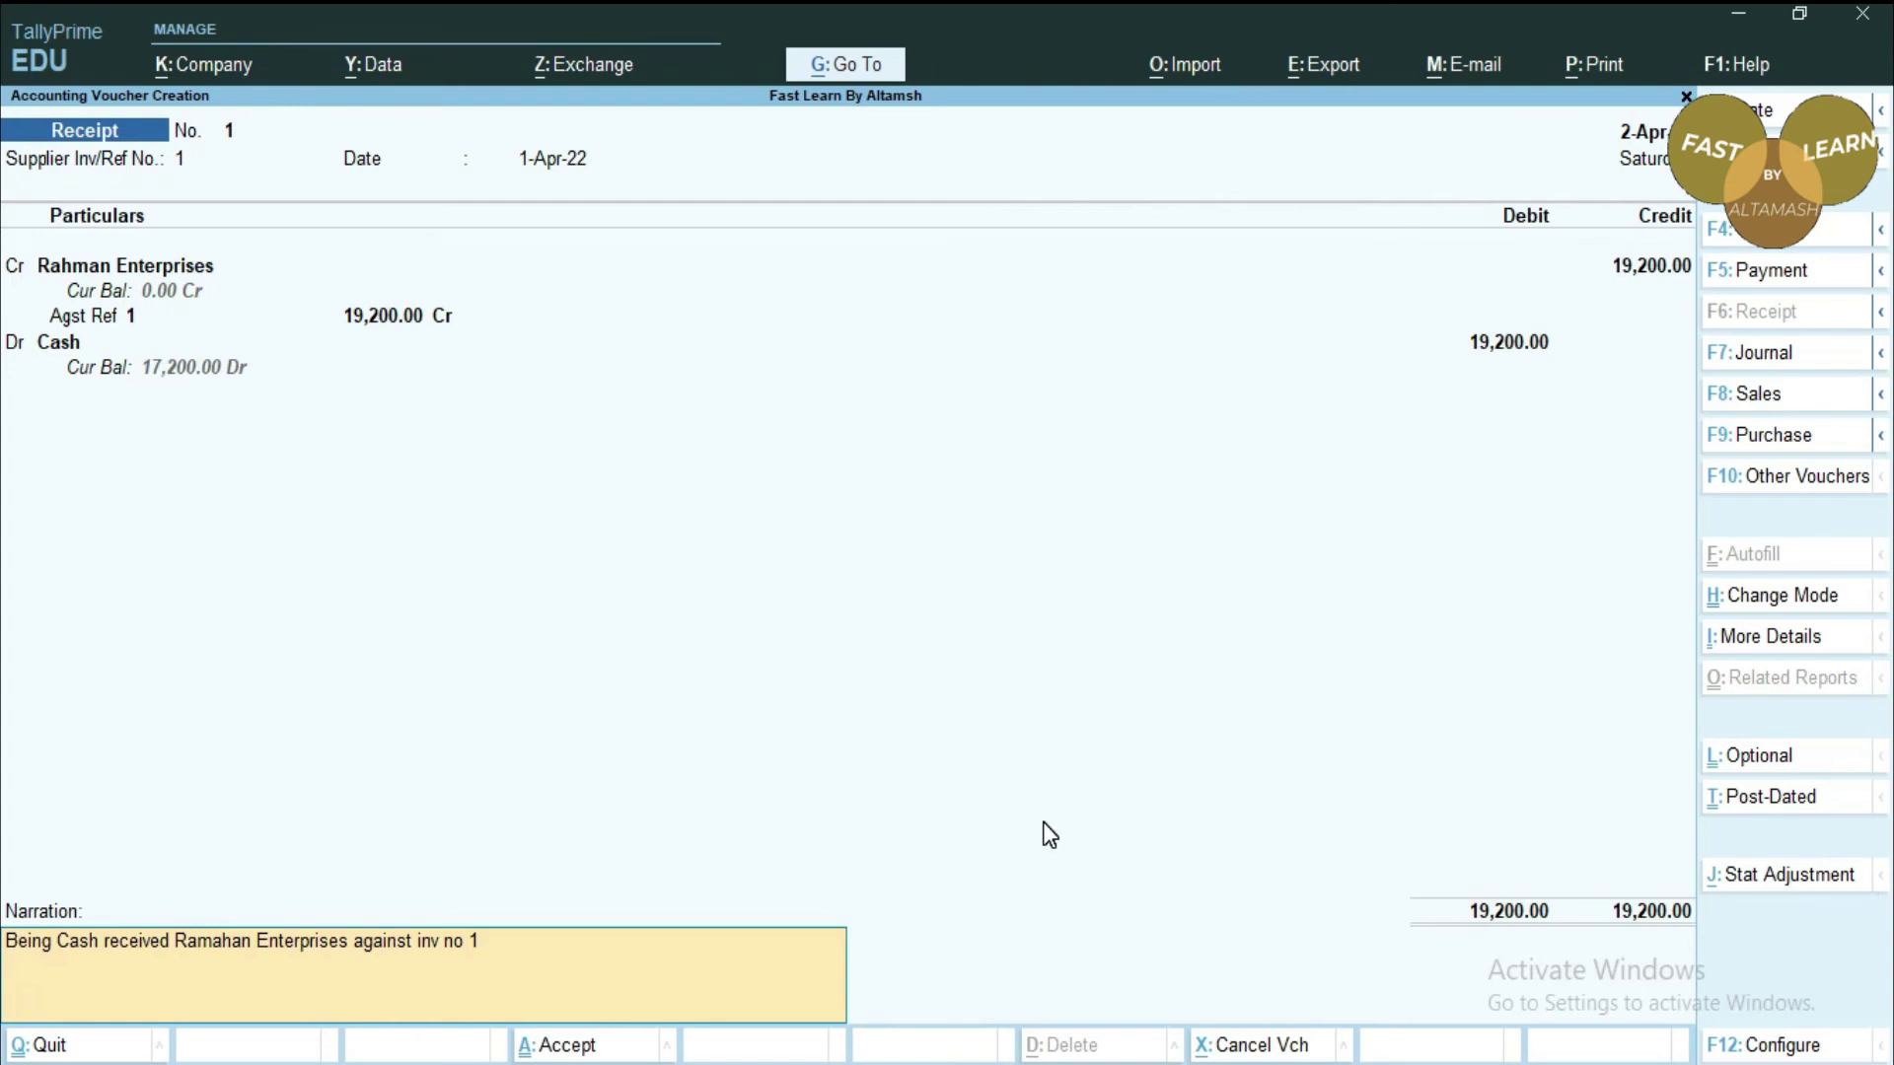
key(ctrl+a)
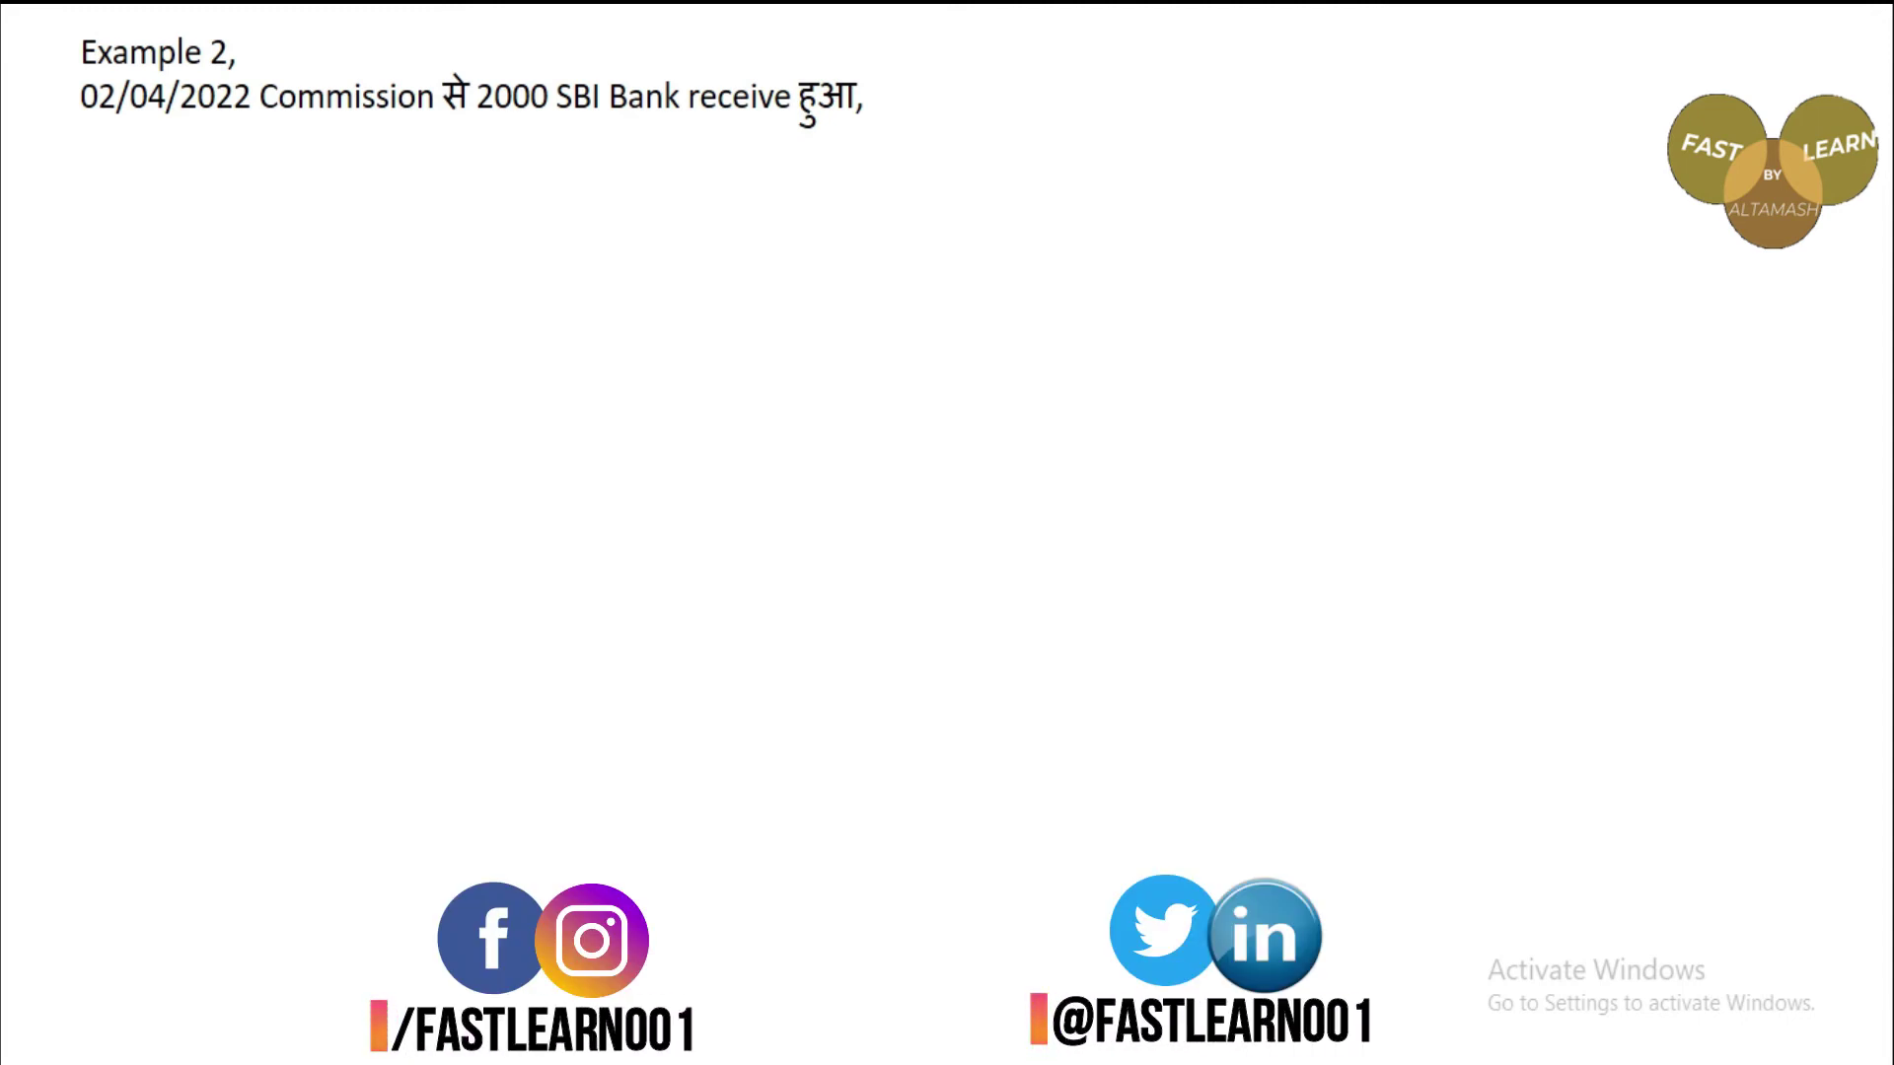
key(space)
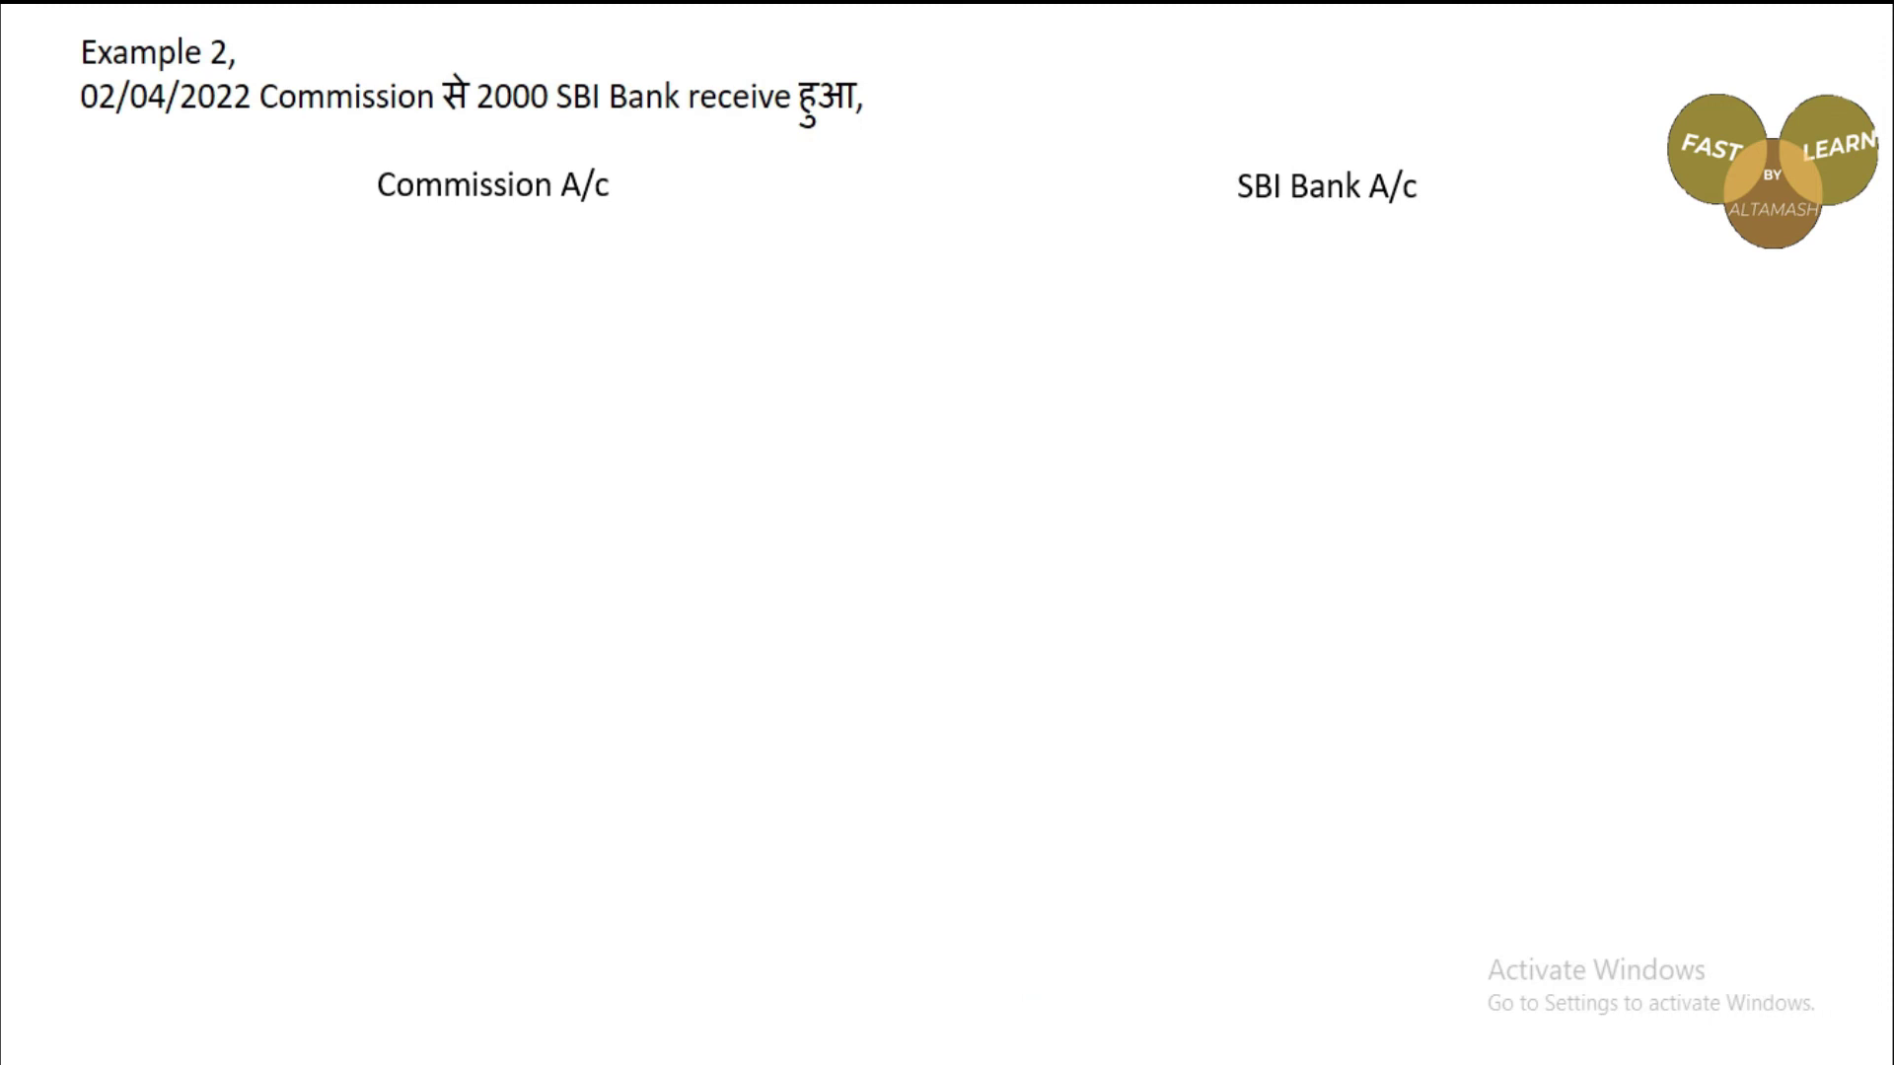
key(space)
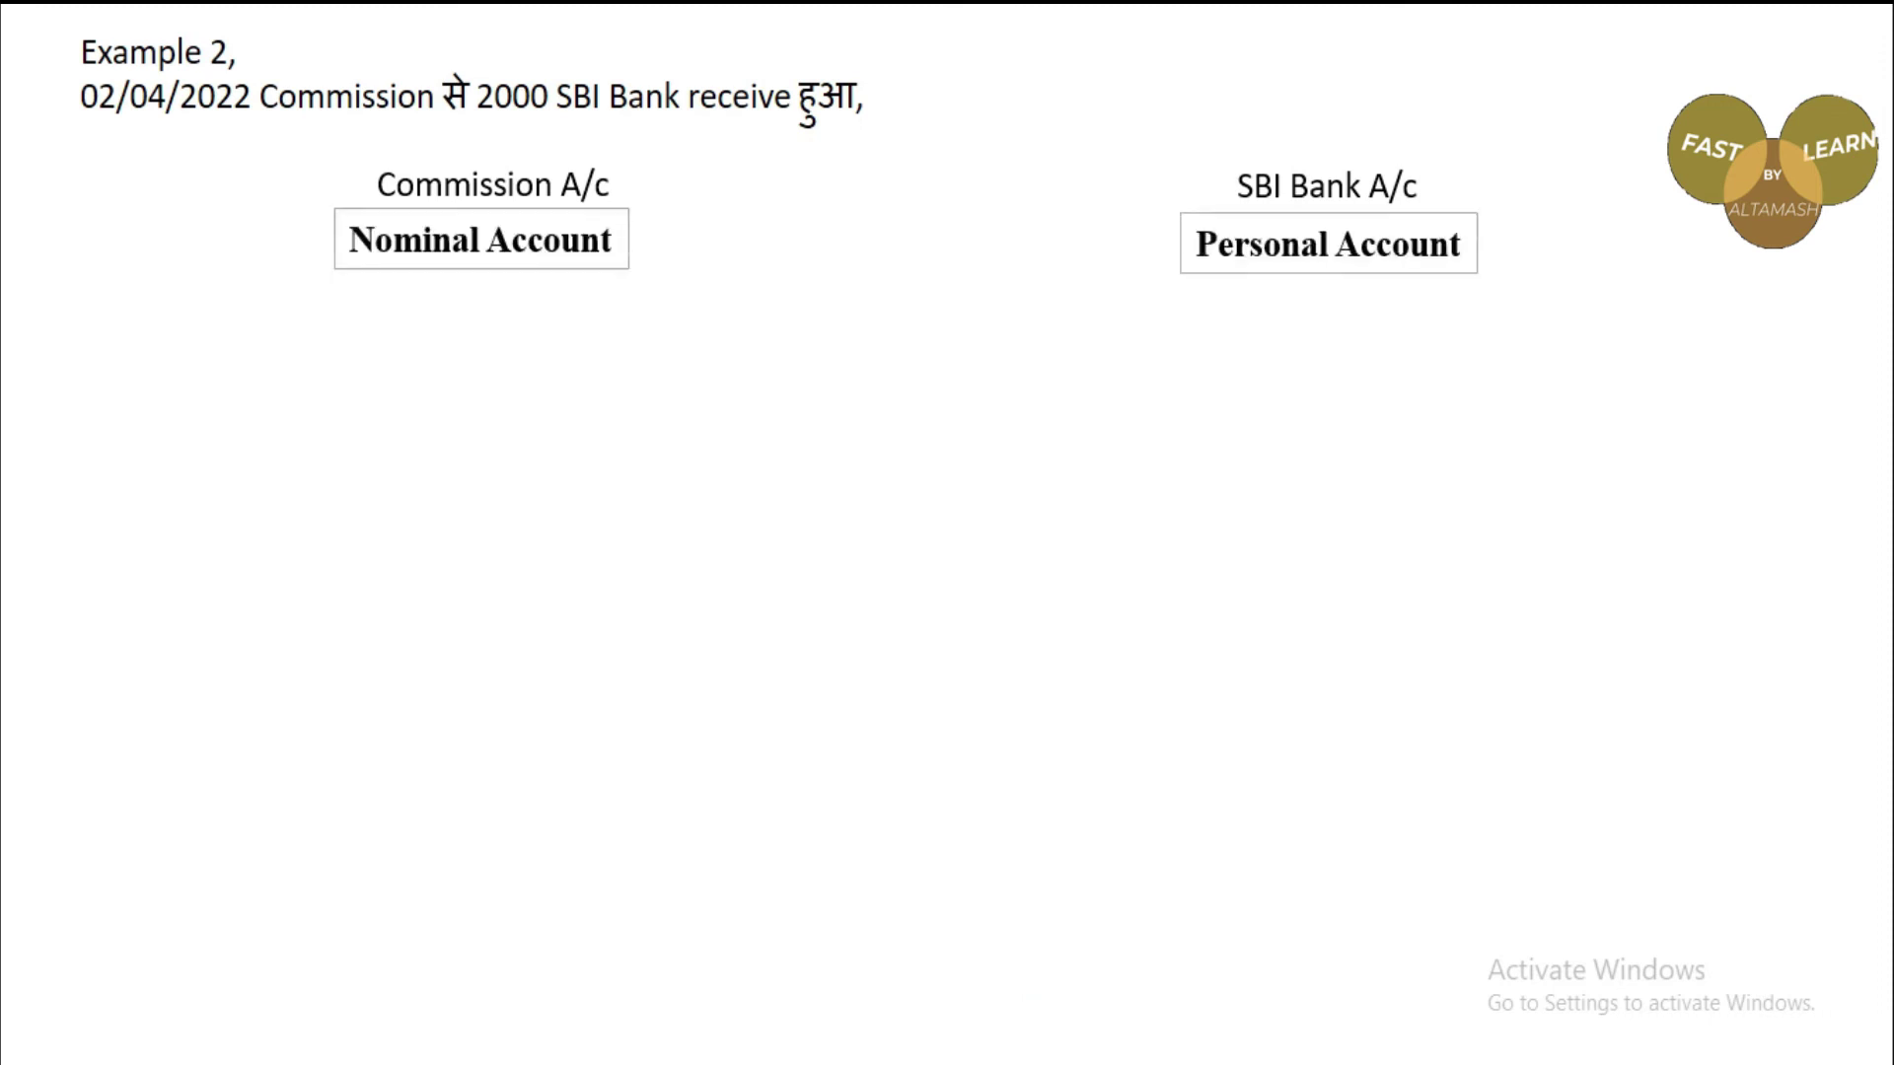
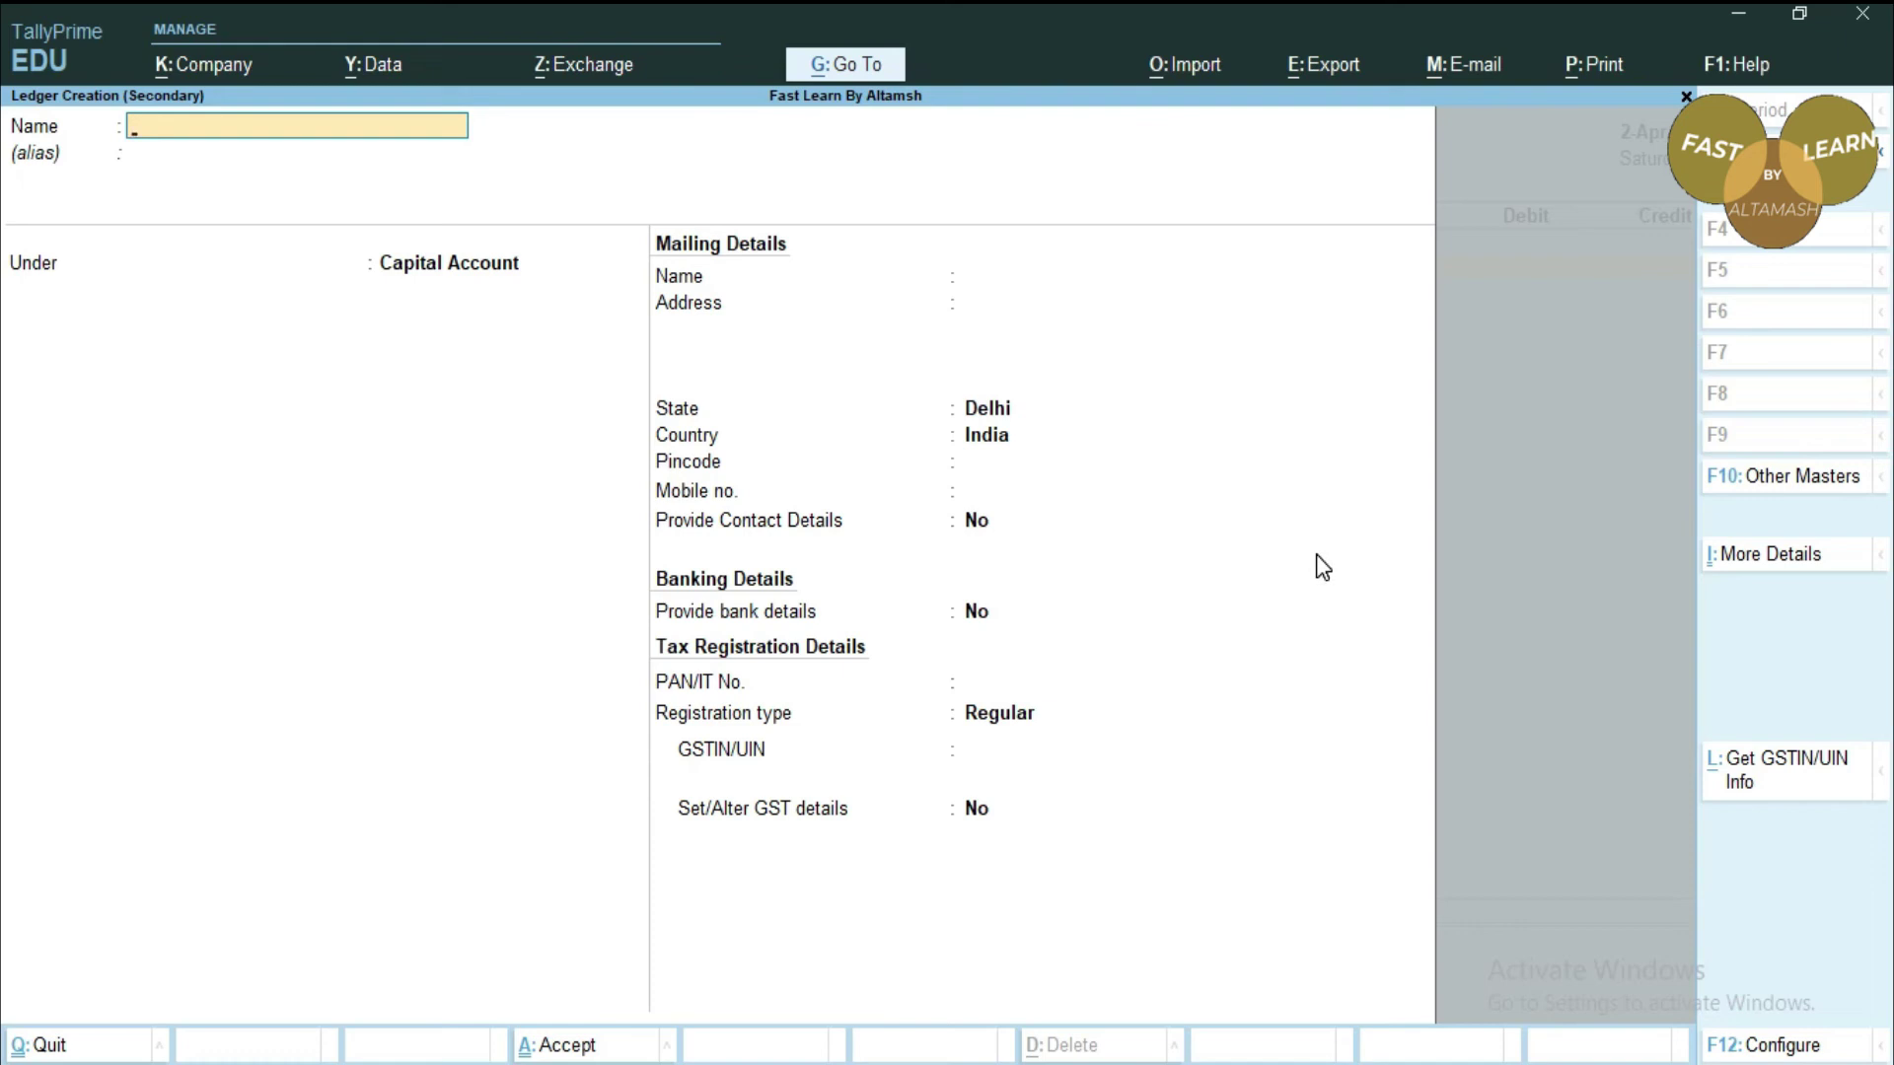
Create the ledger Commission A/c under Indirect Incomes with ledger type Not Applicable, for the credit line of the receipt.
text(Commission A/c)
key(Return)
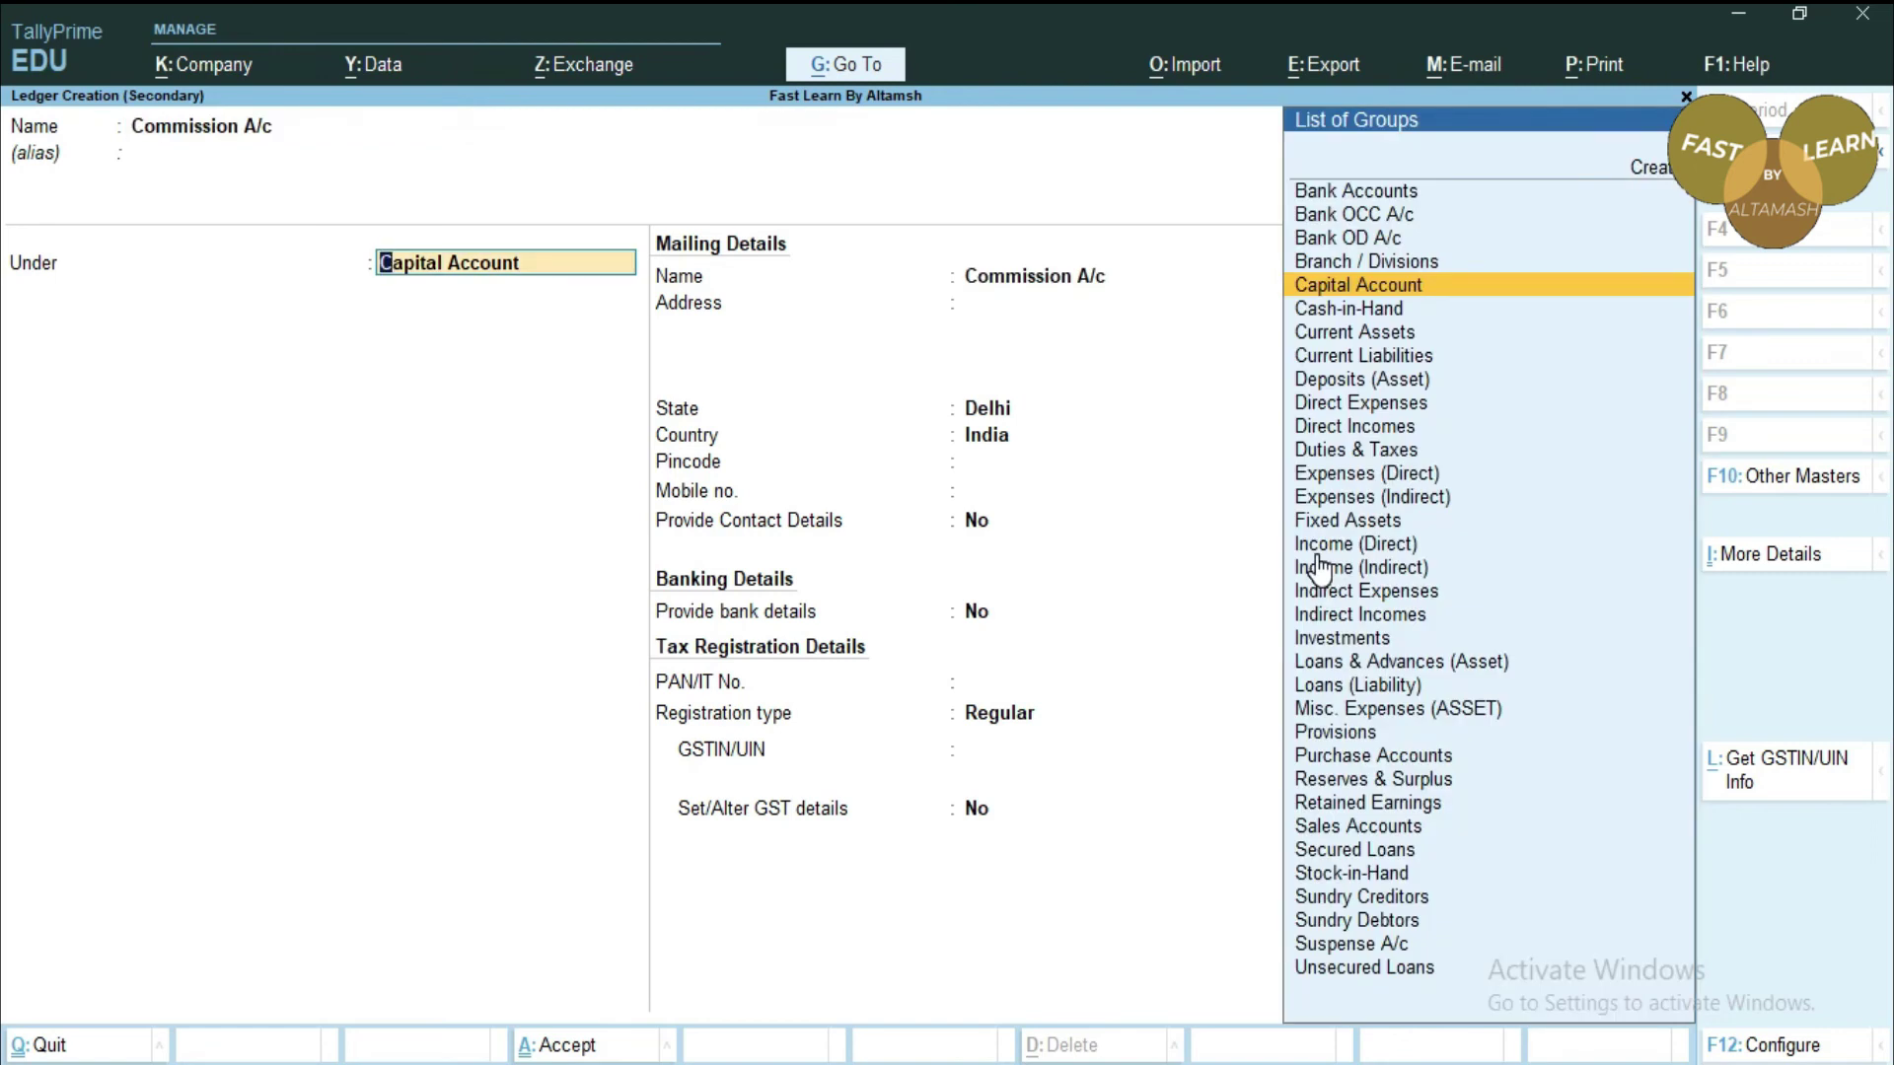
text(in)
key(Return)
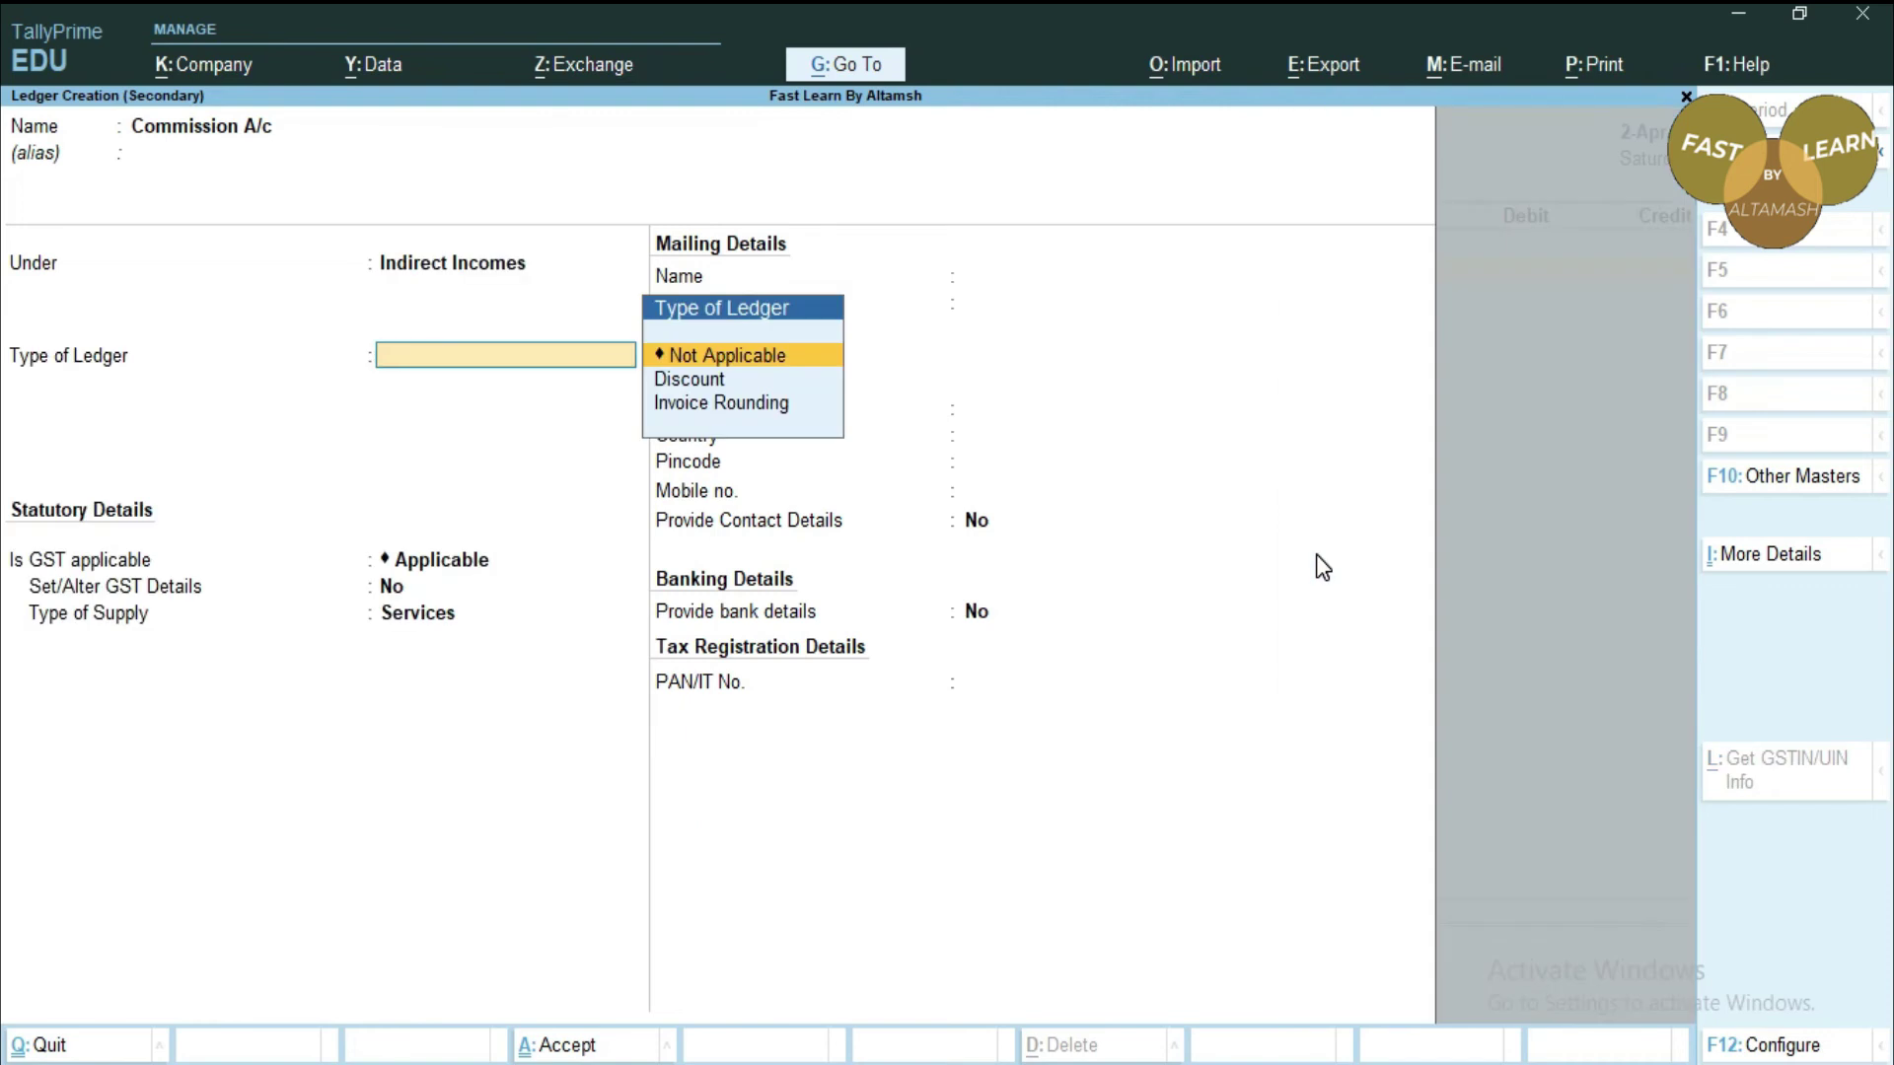
key(Return)
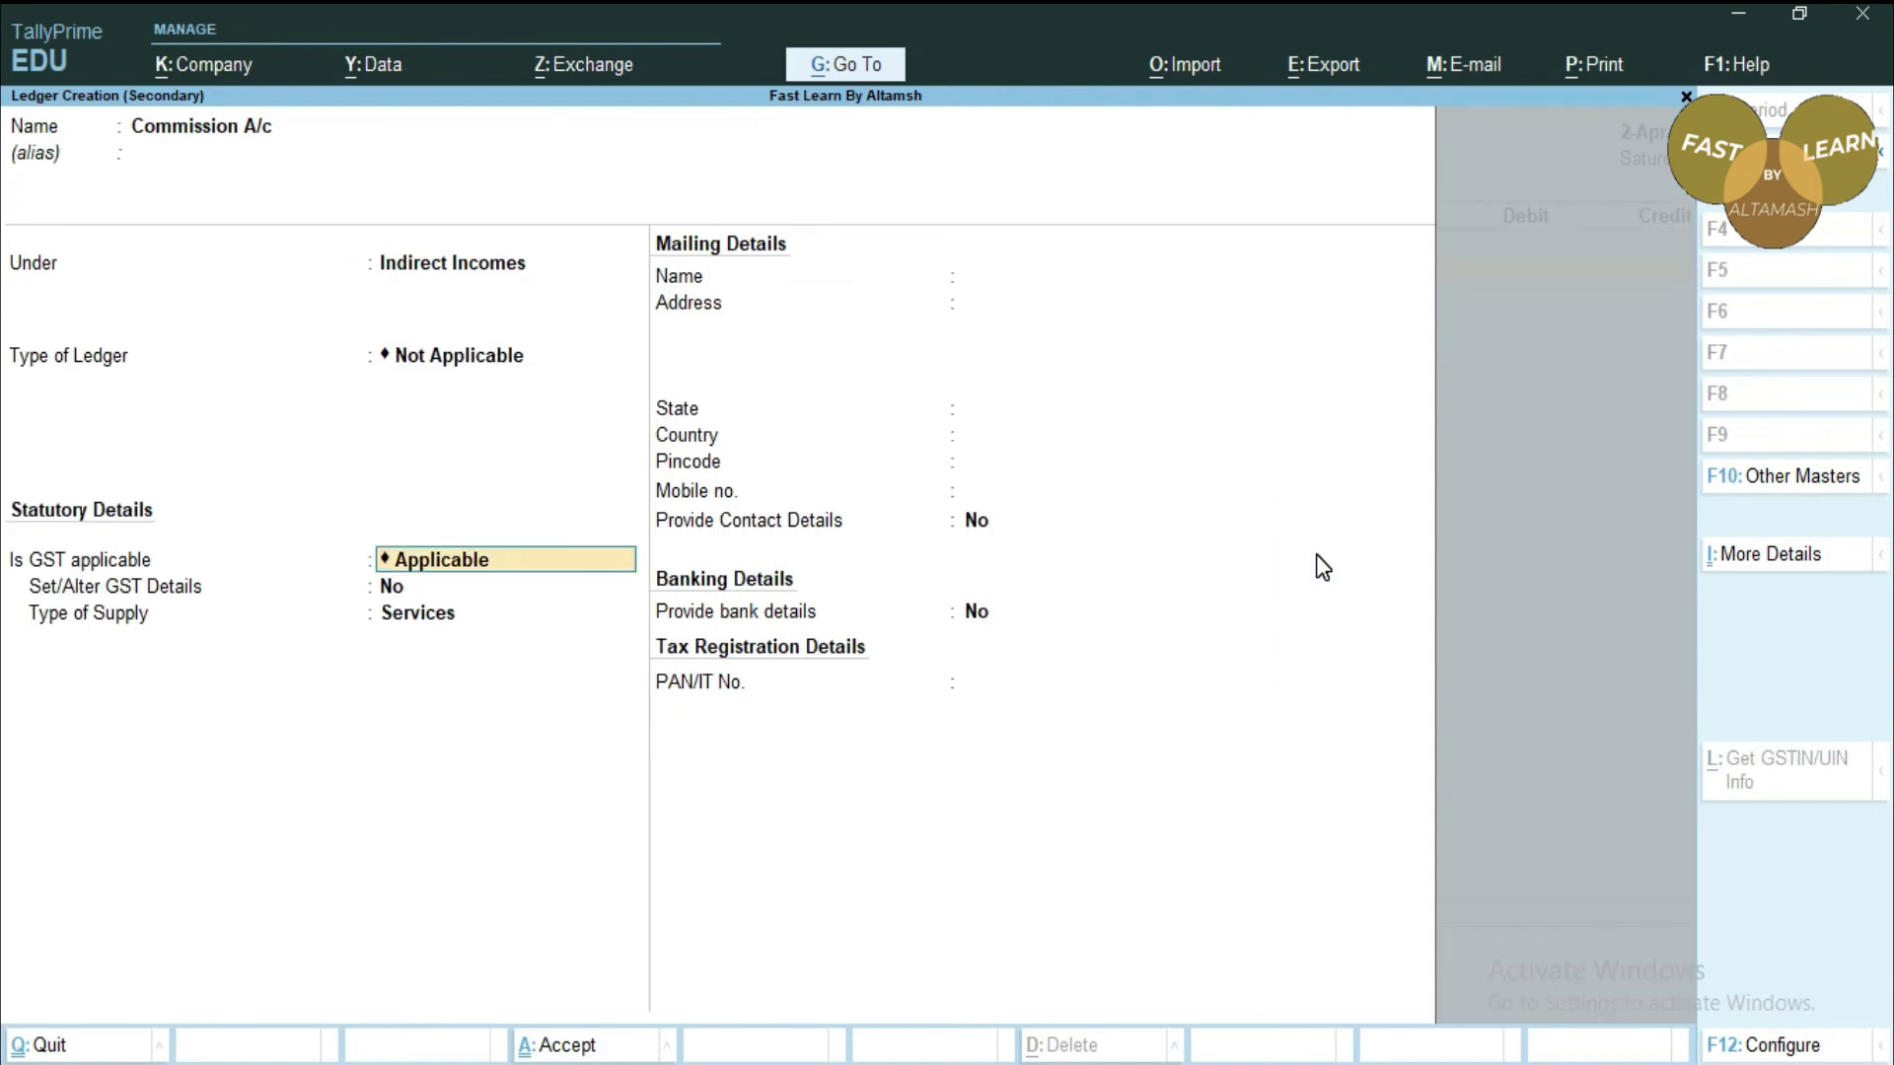
key(ctrl)
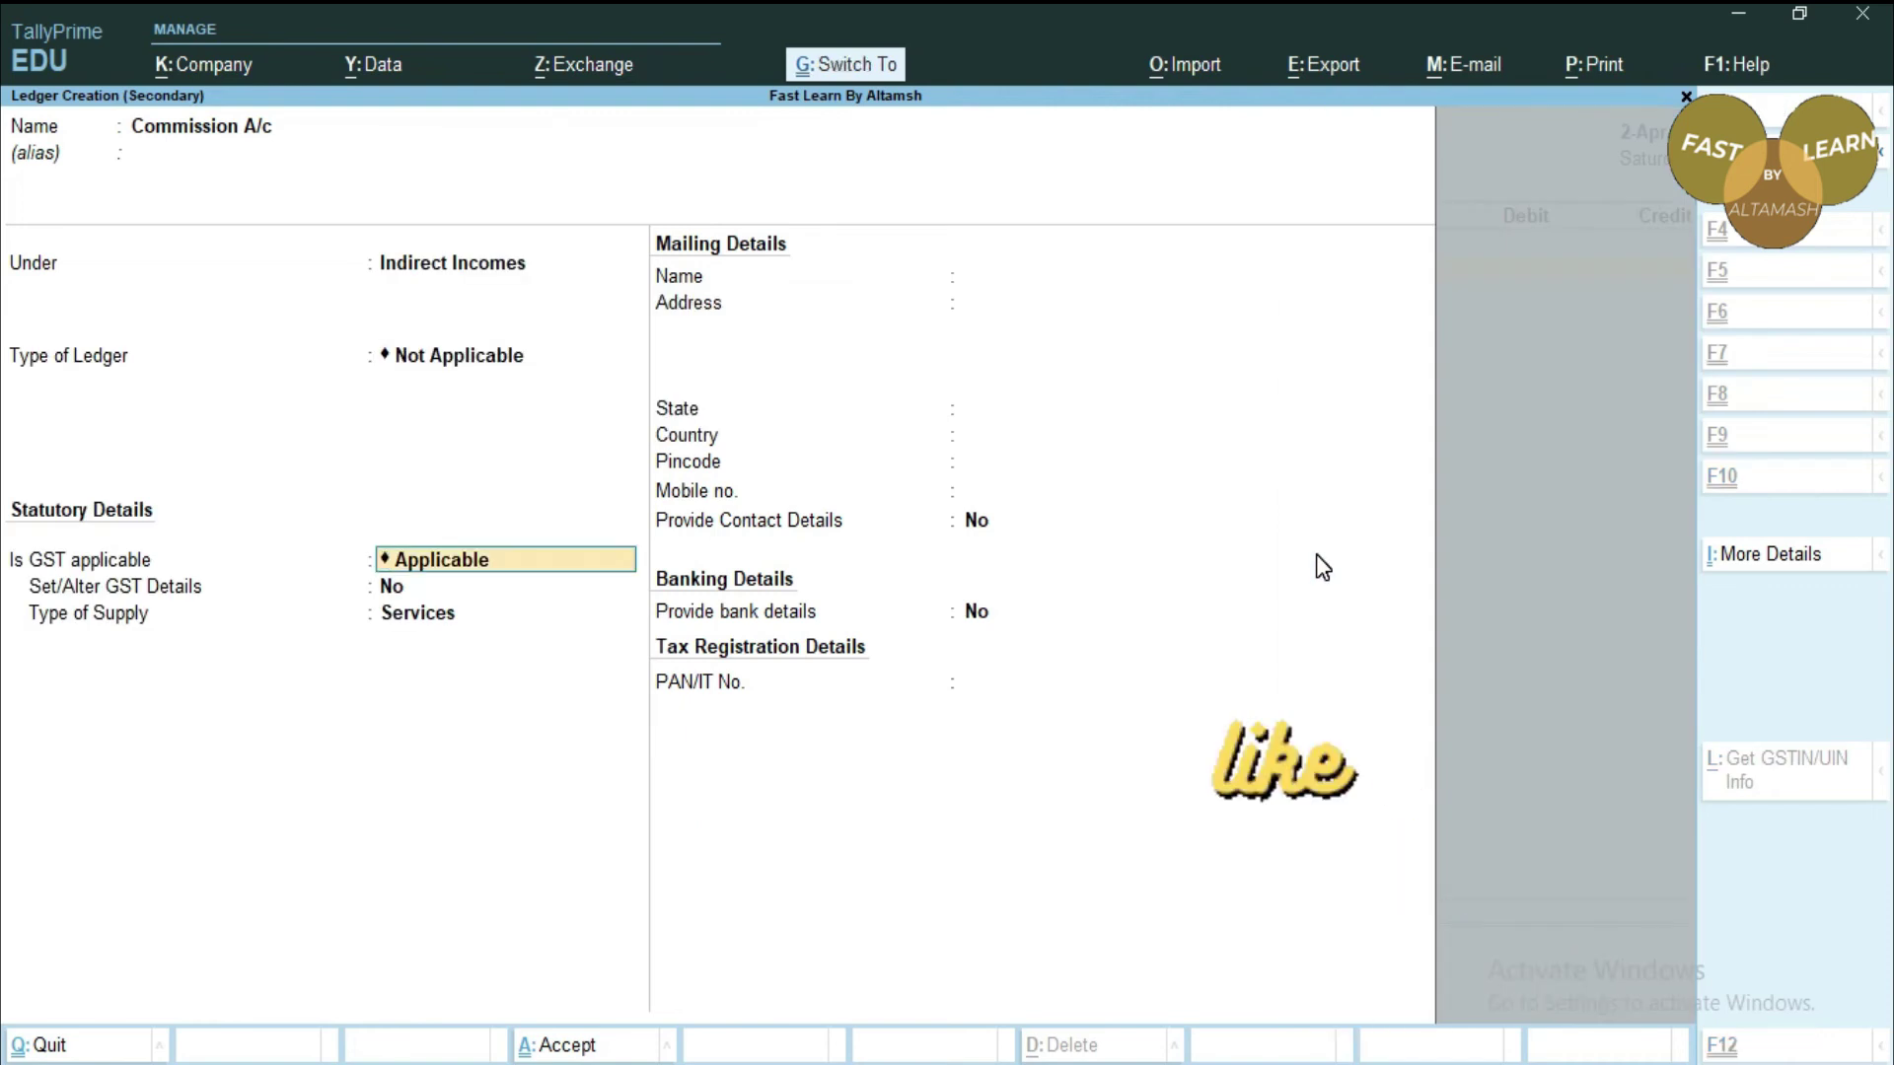
key(ctrl+a)
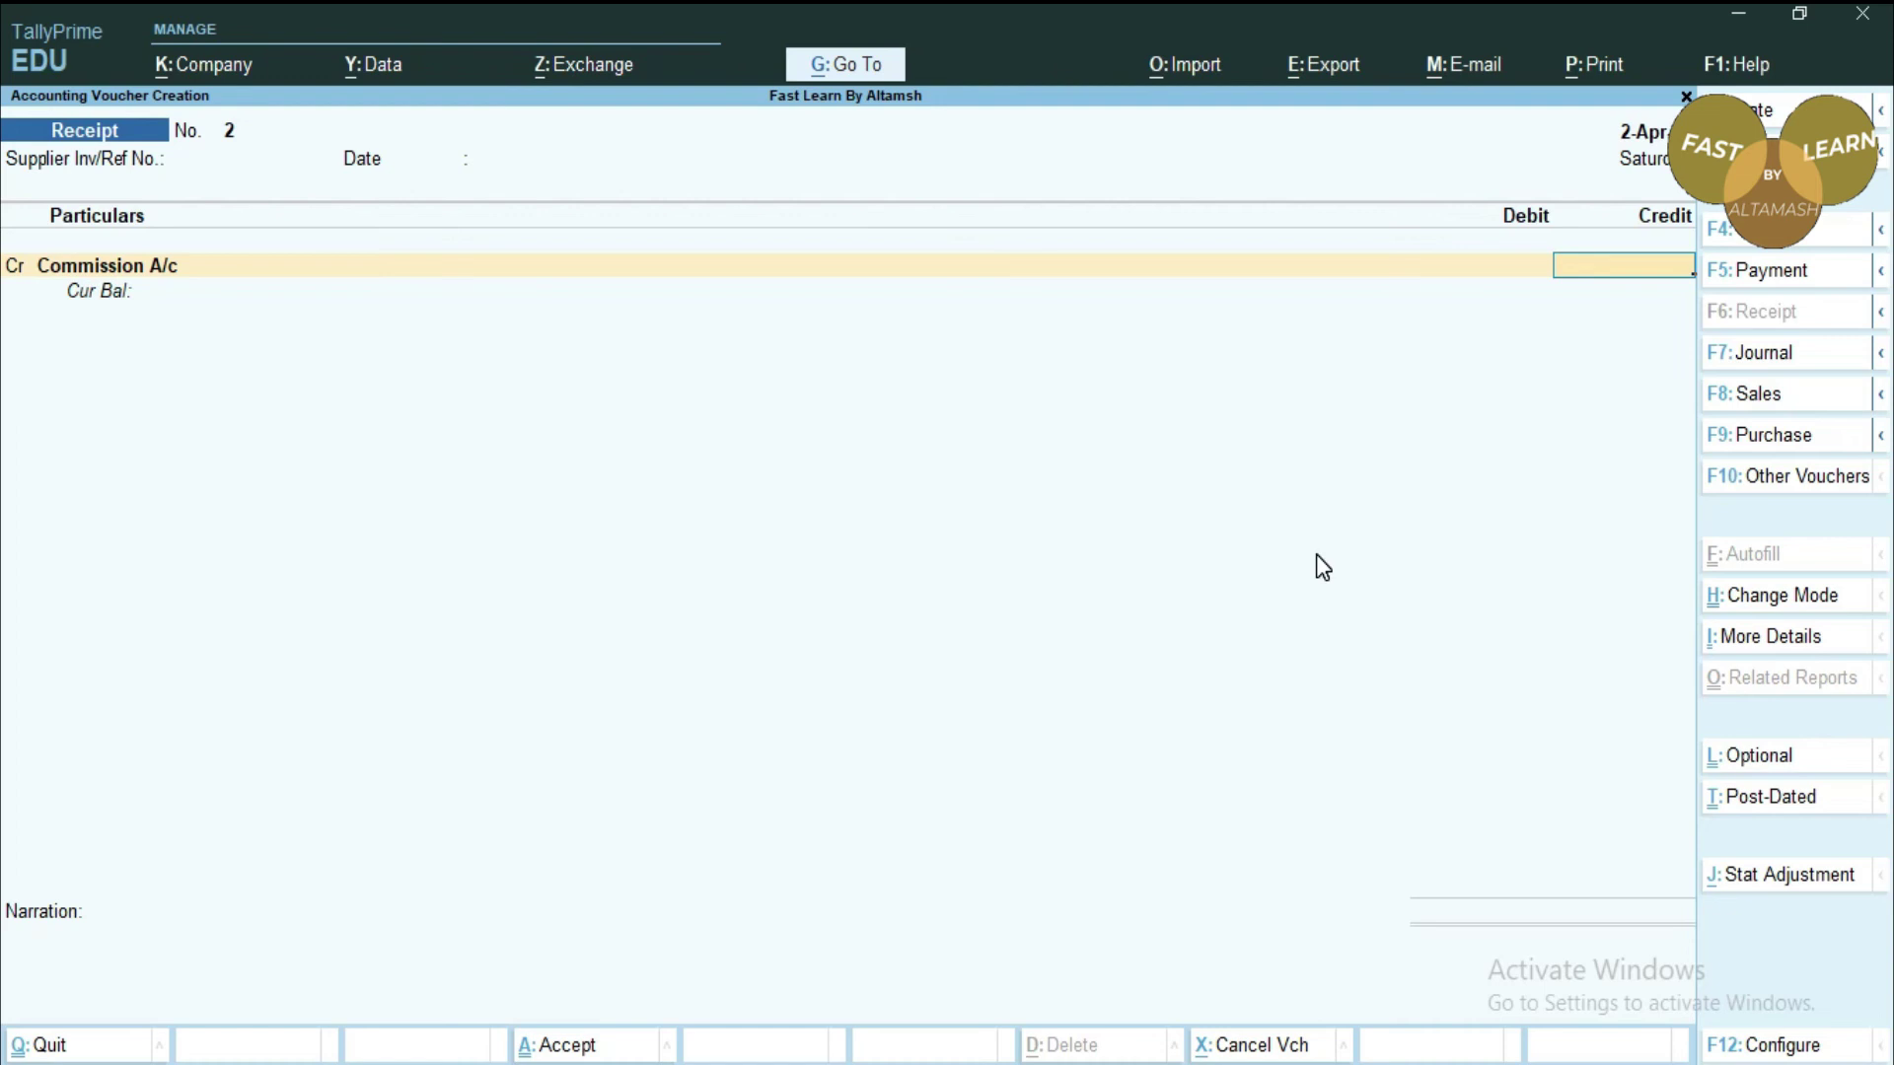
Set the credit amount of Commission A/c to 2,000 in the second receipt voucher.
text(2000)
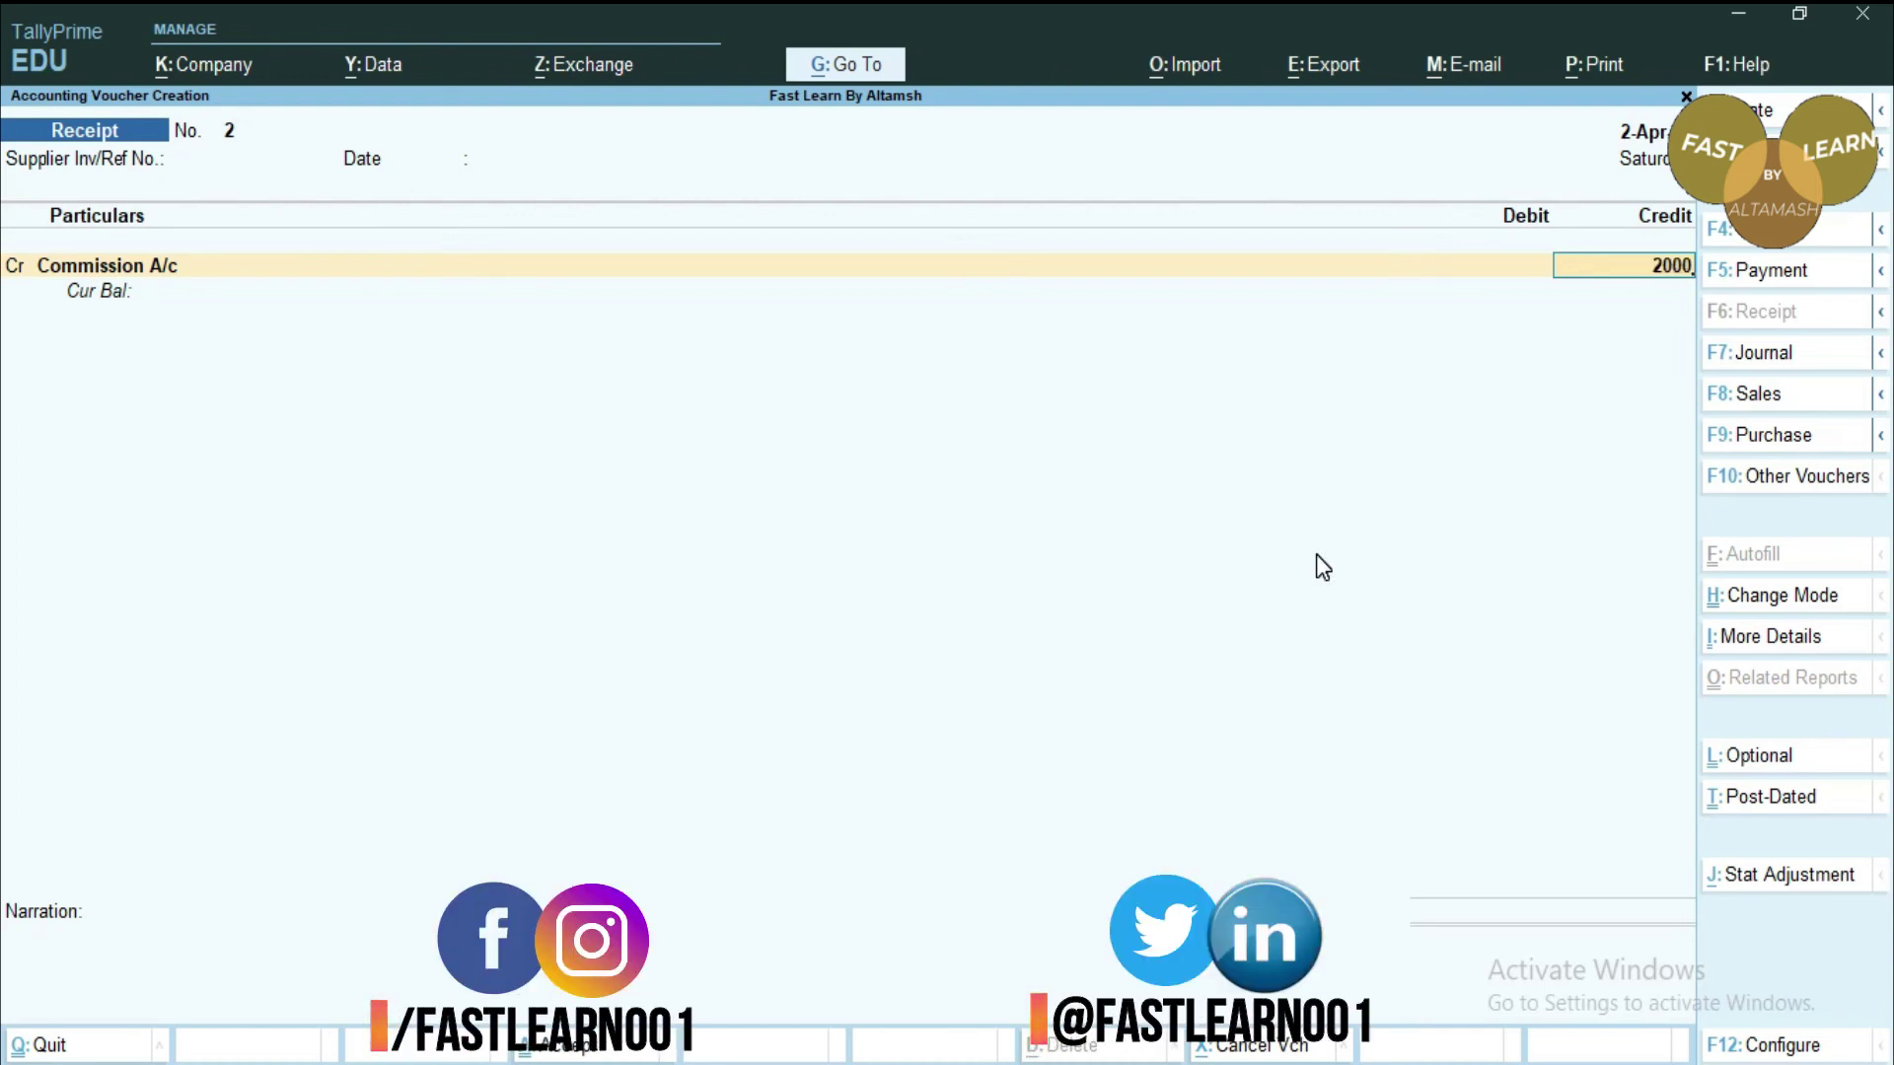
key(Return)
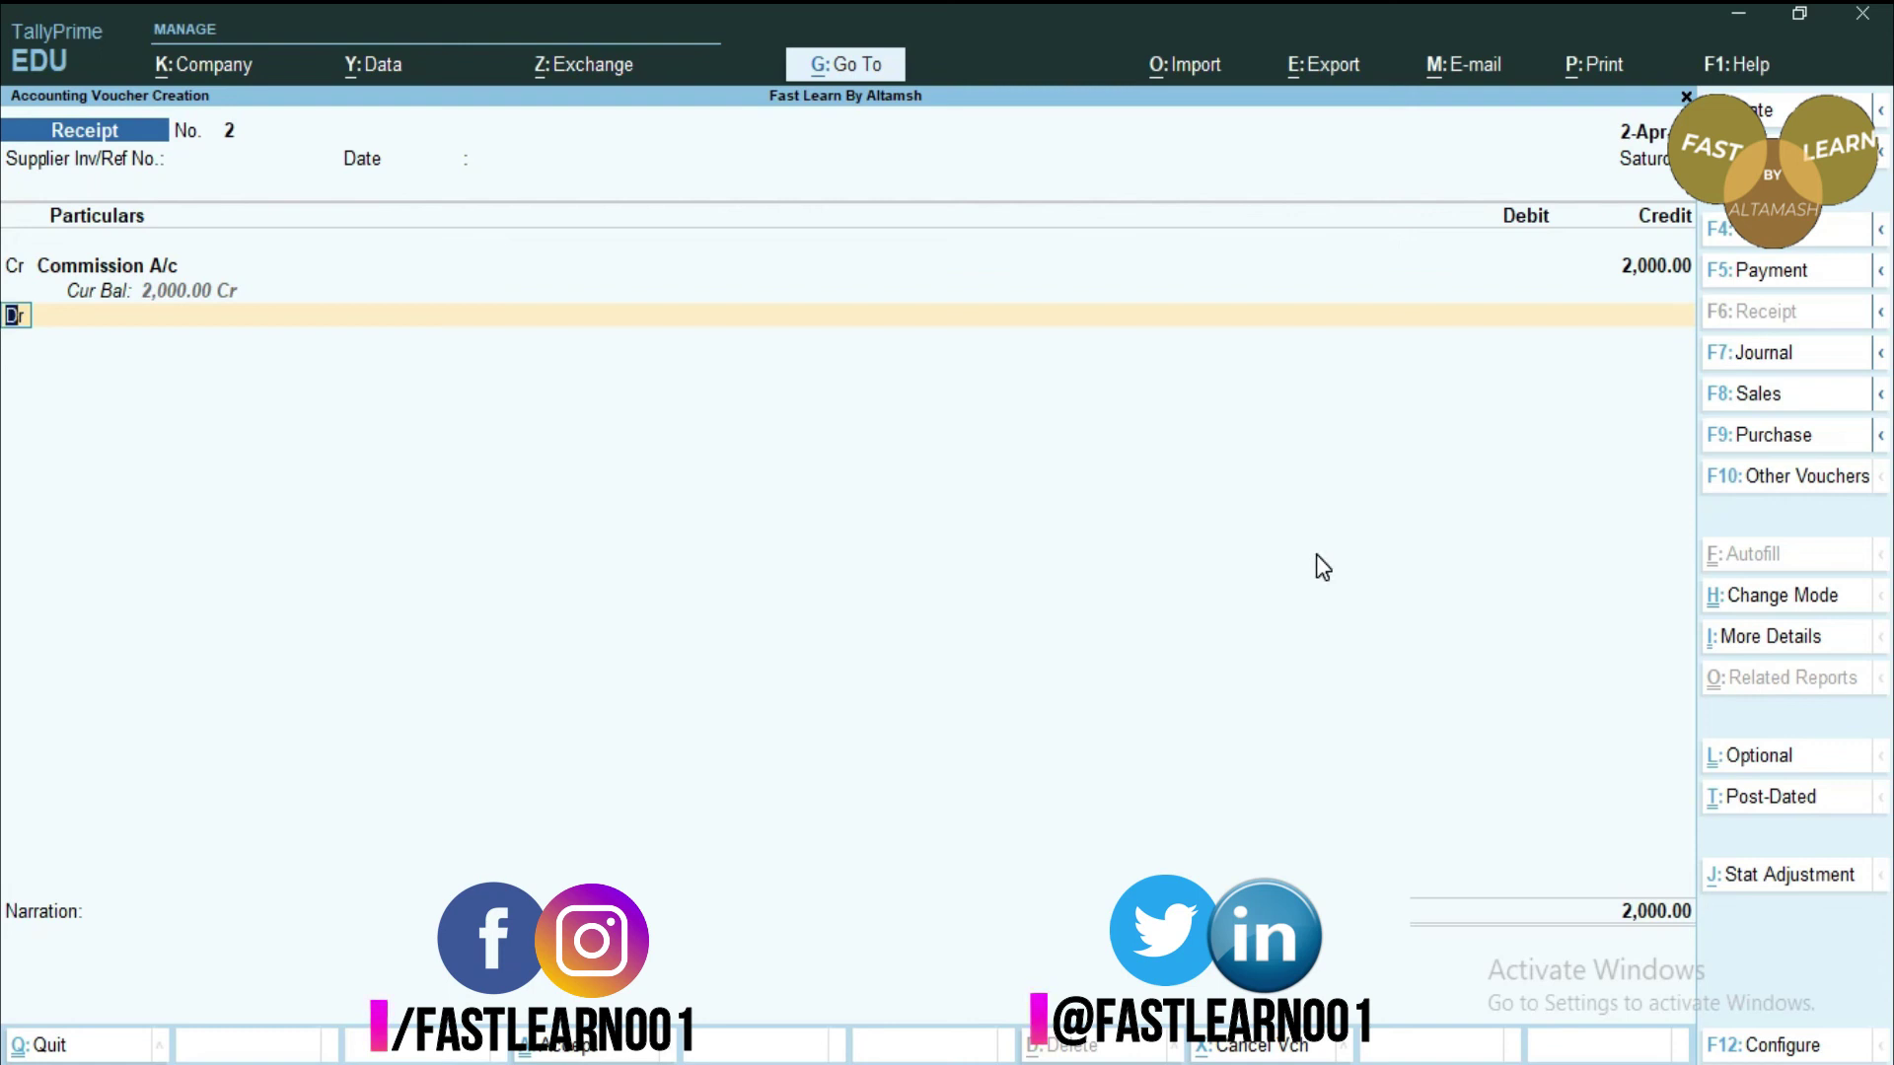
Debit SBI Bank A/c with 2,000.00 and accept its bank allocation with transaction type Cheque/DD dated 2-Apr-22.
key(Return)
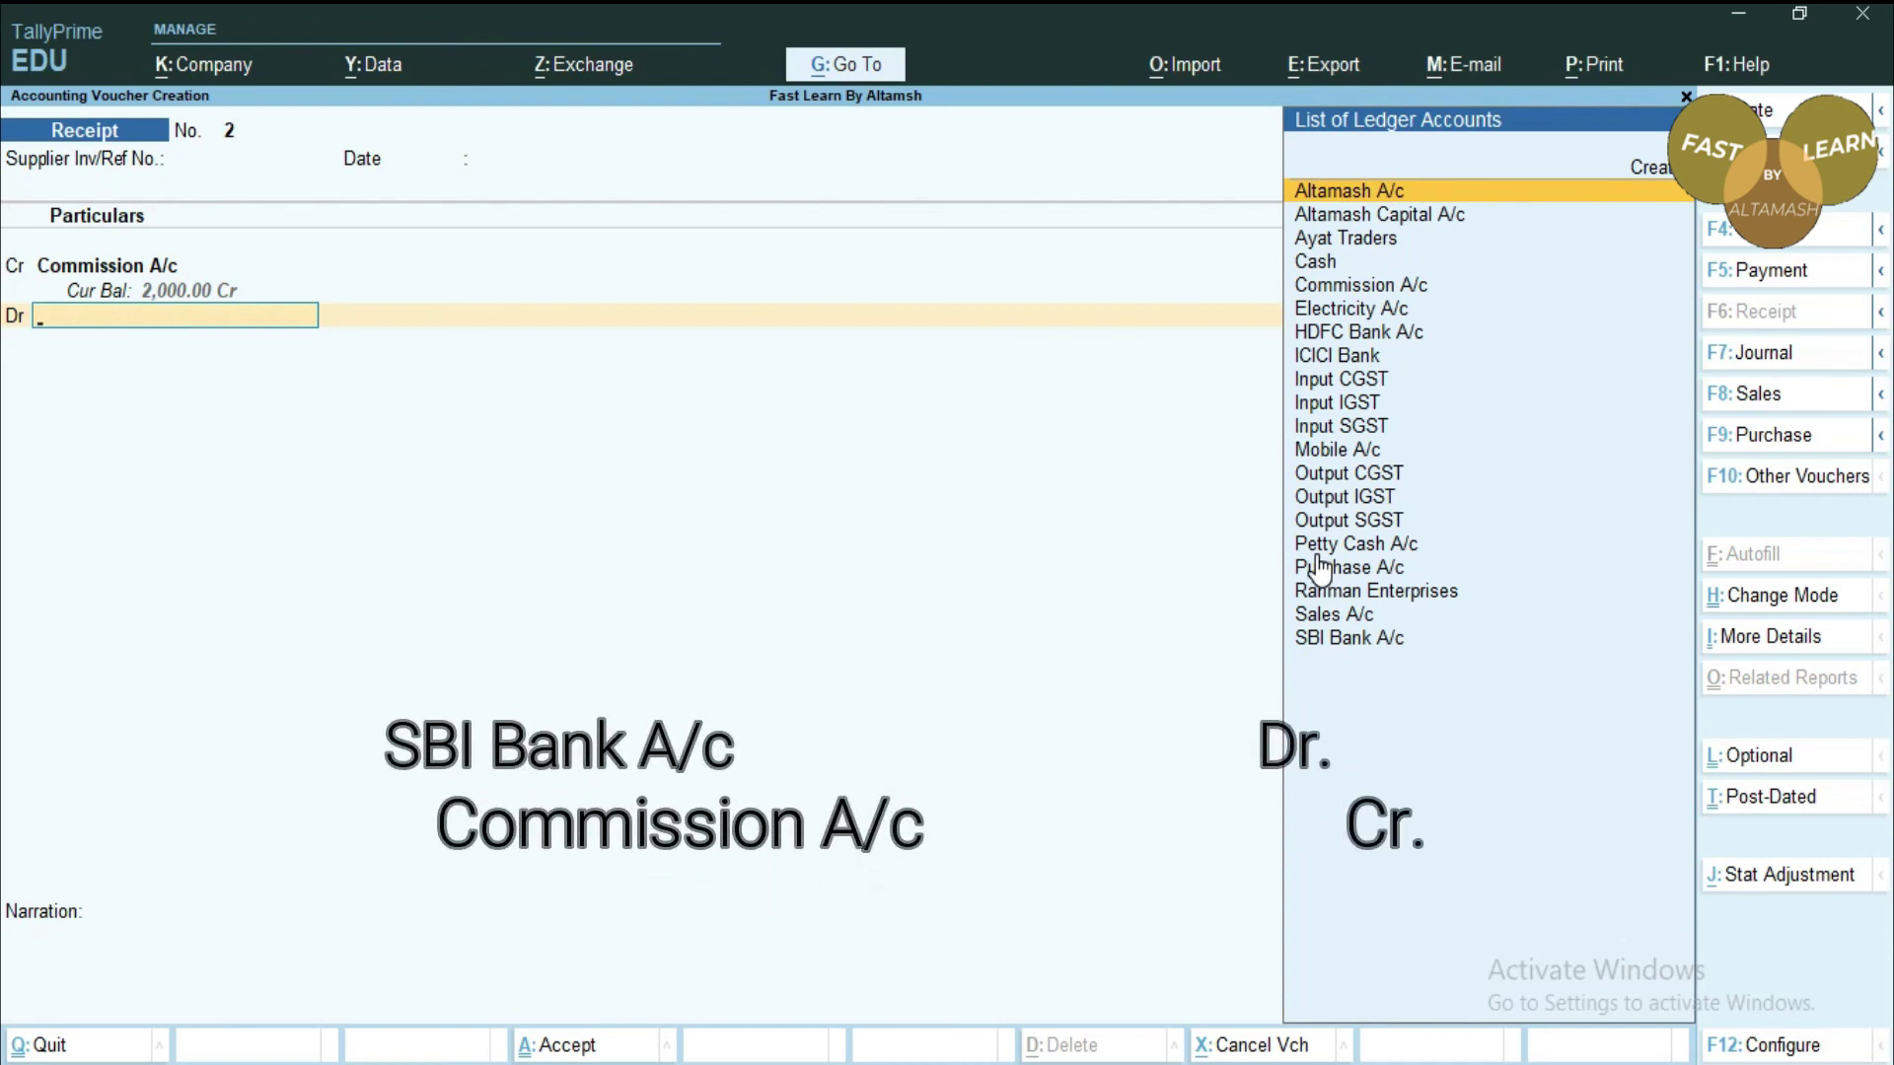
text(Sbi)
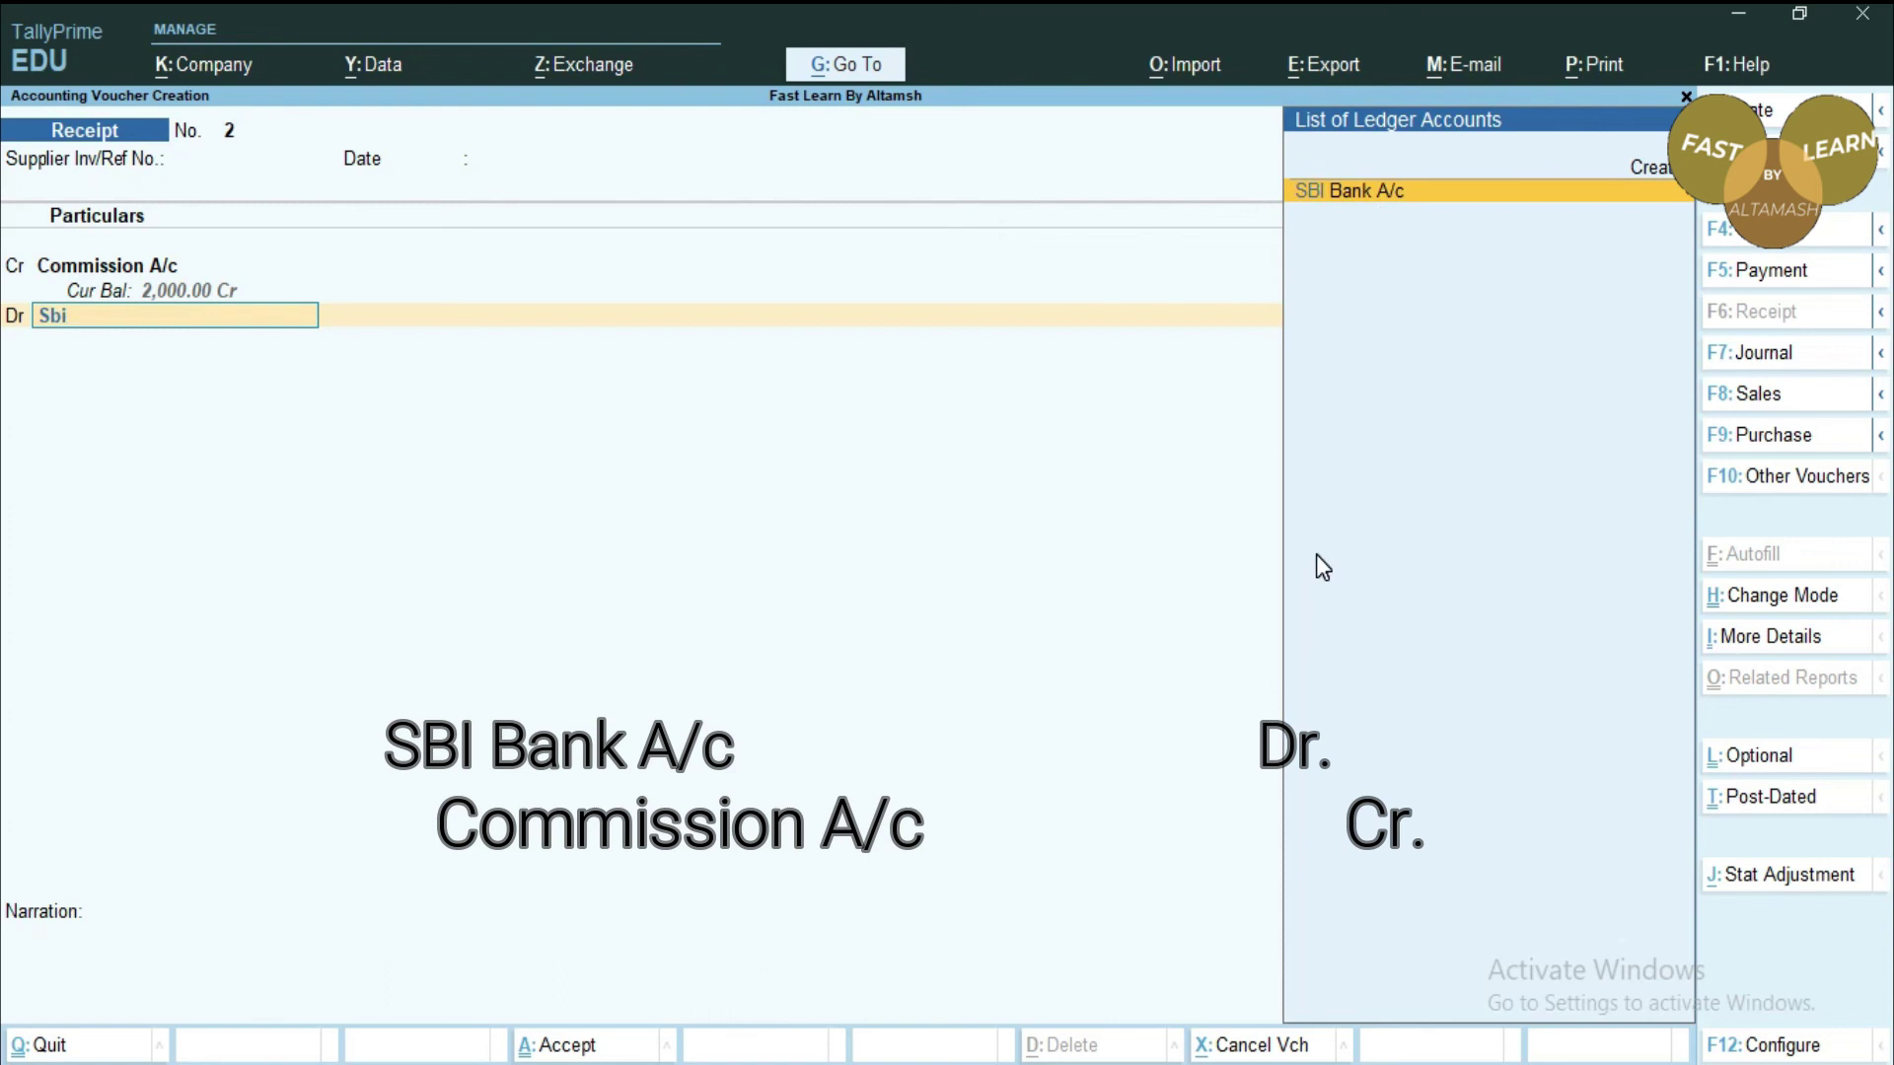
key(Return)
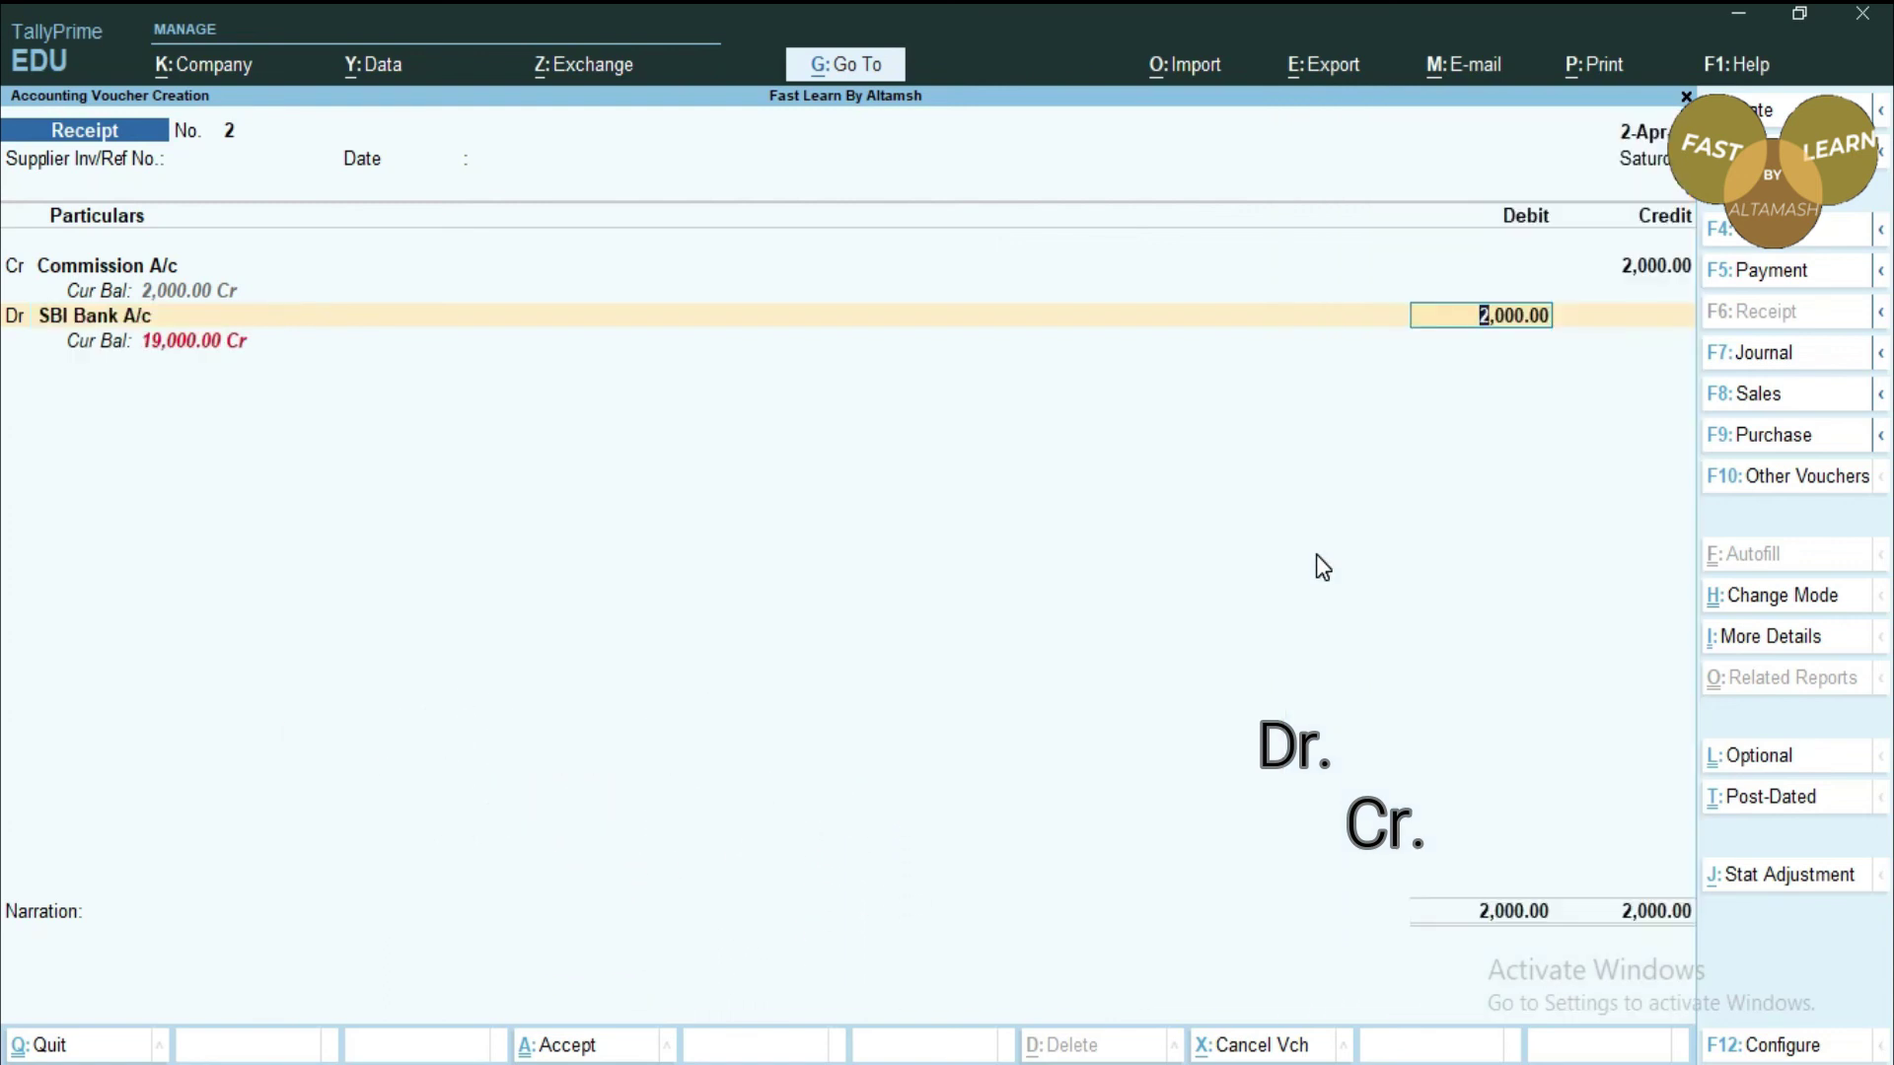
key(Return)
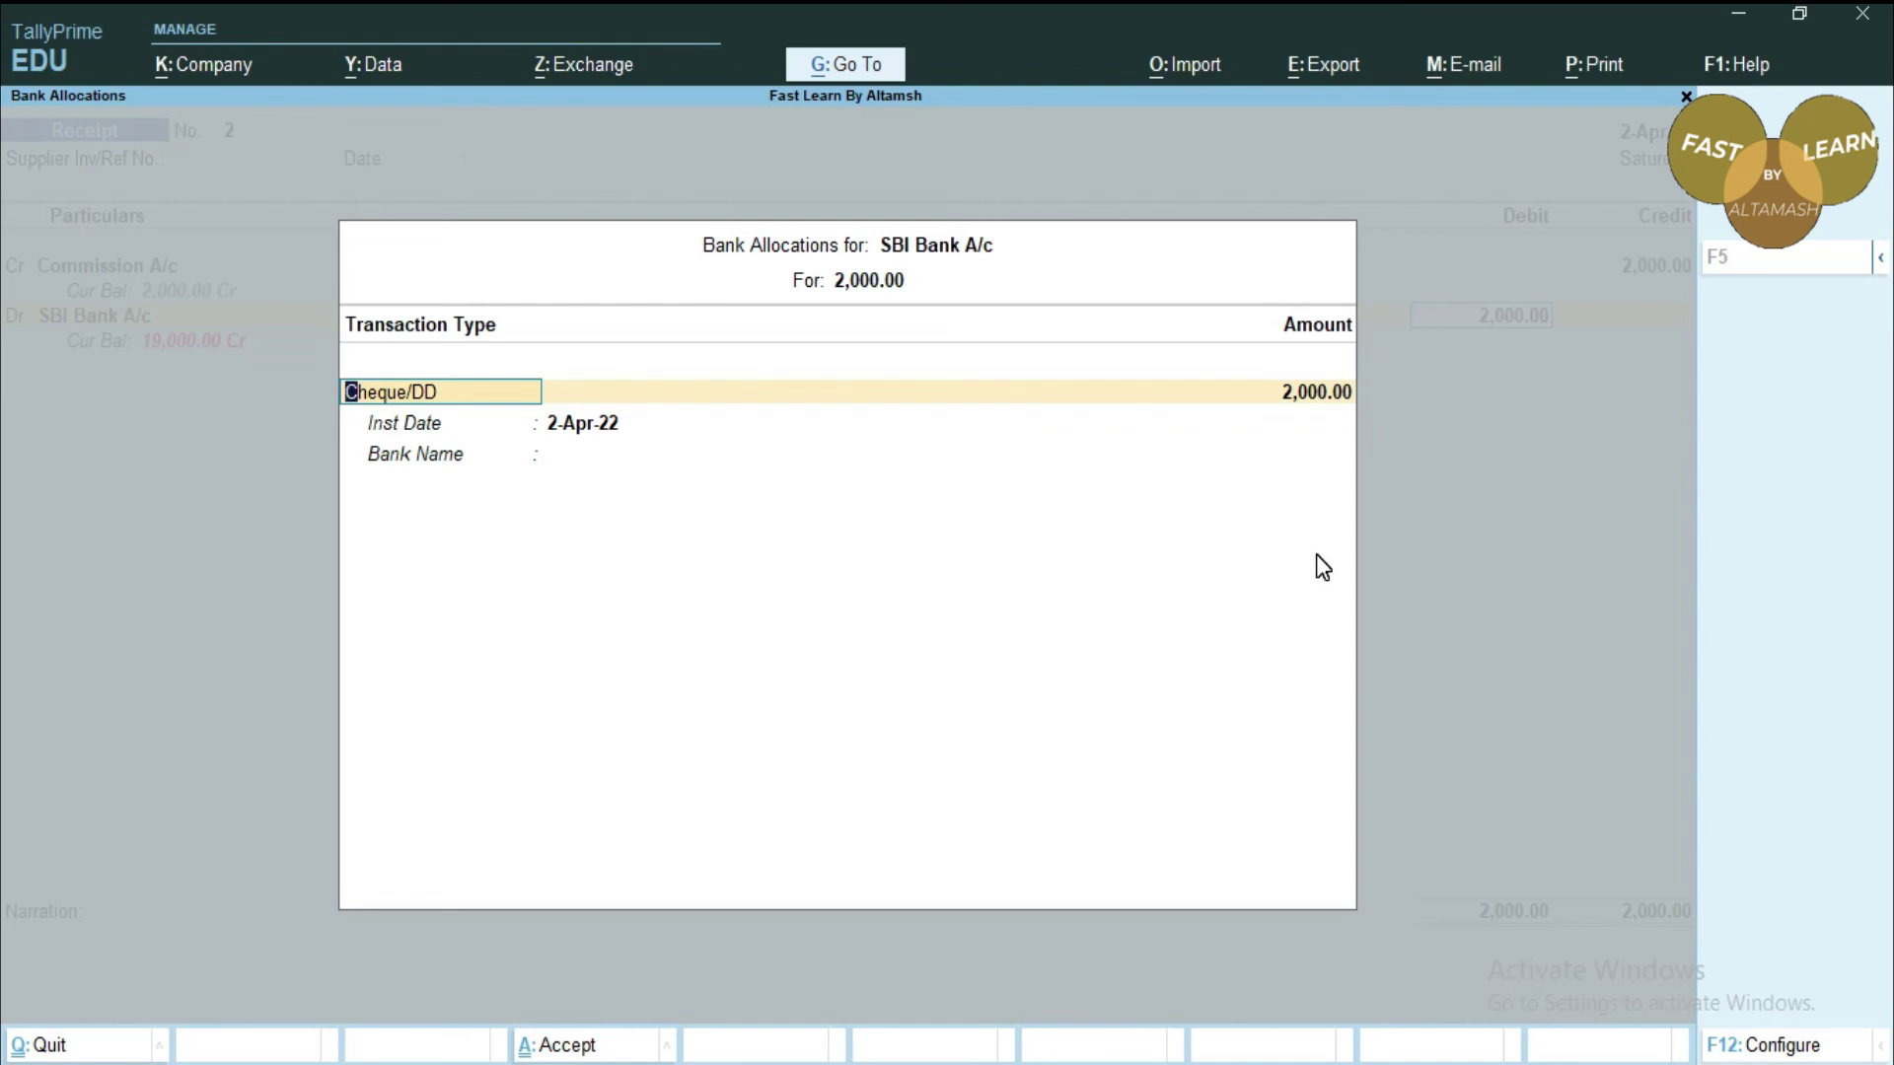
key(ctrl+a)
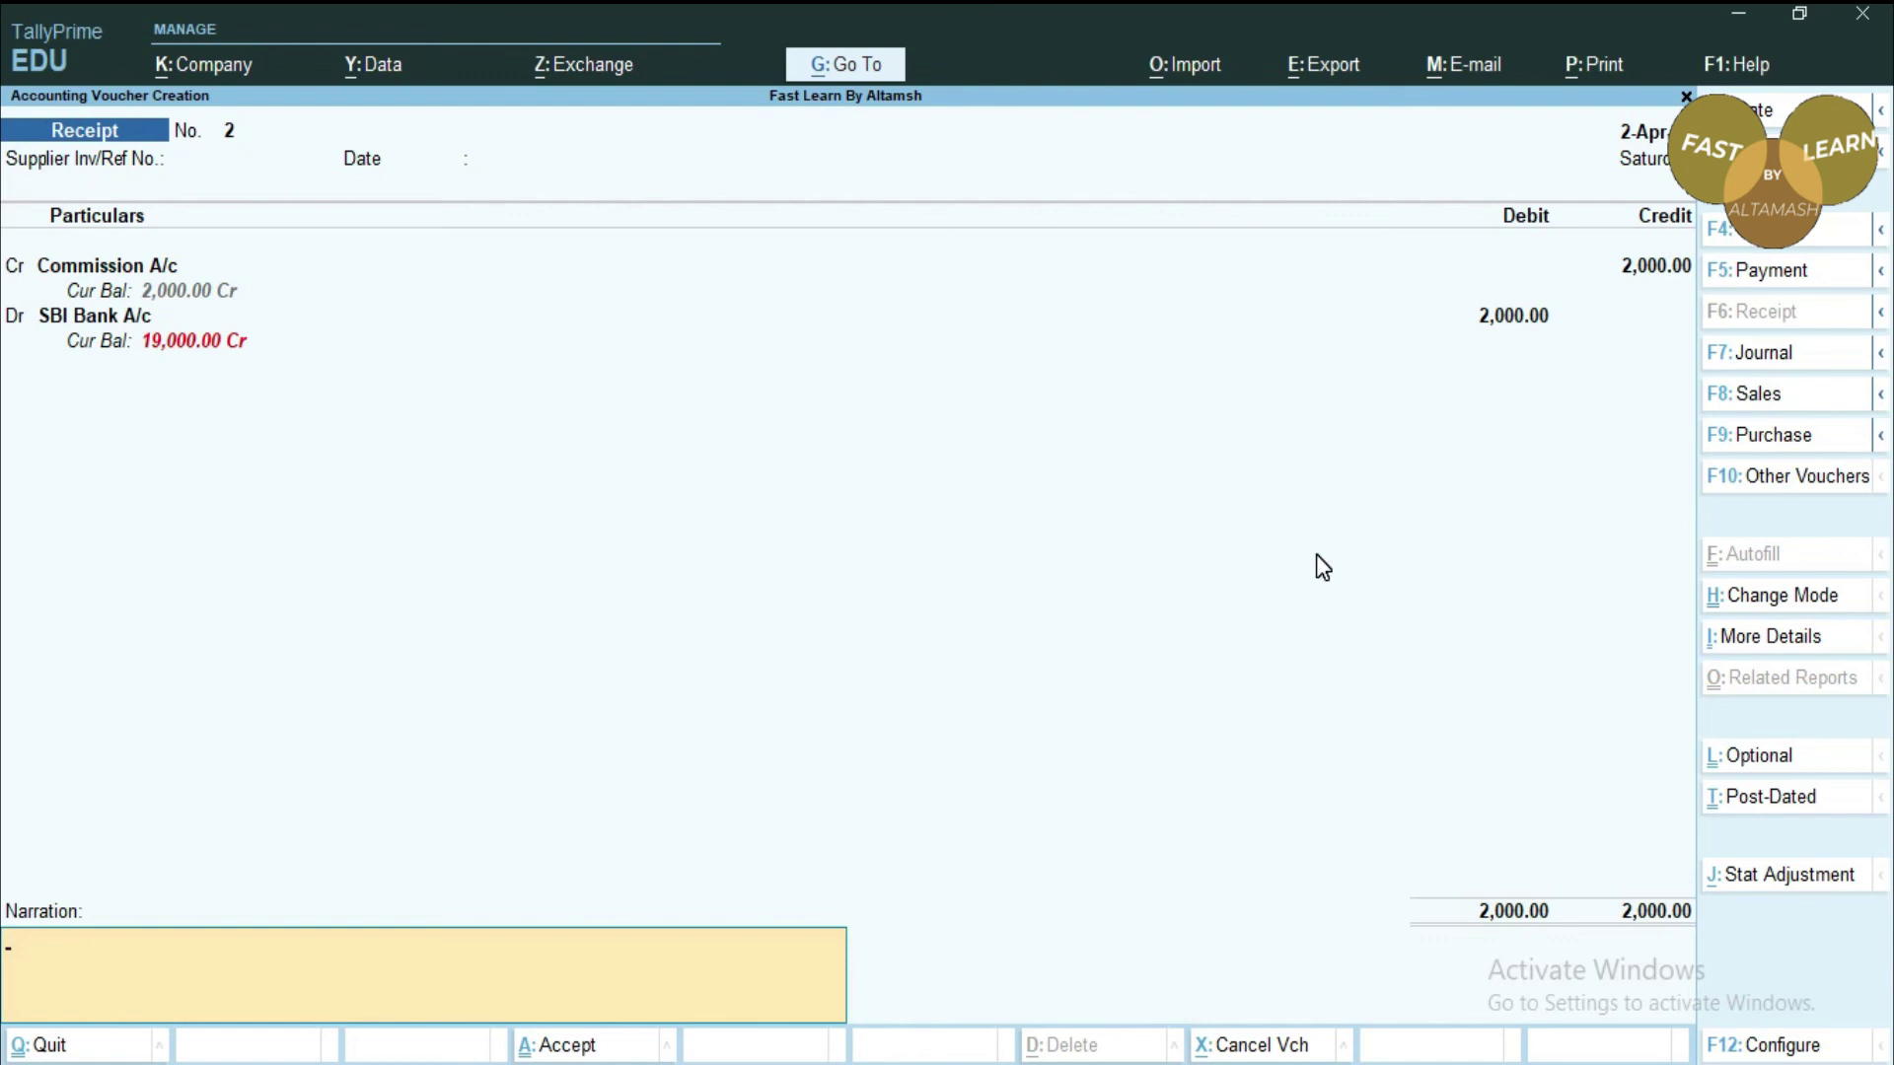
Enter the narration "Being Commission received 2000" and save the commission receipt voucher.
text(Being Commission received 2000)
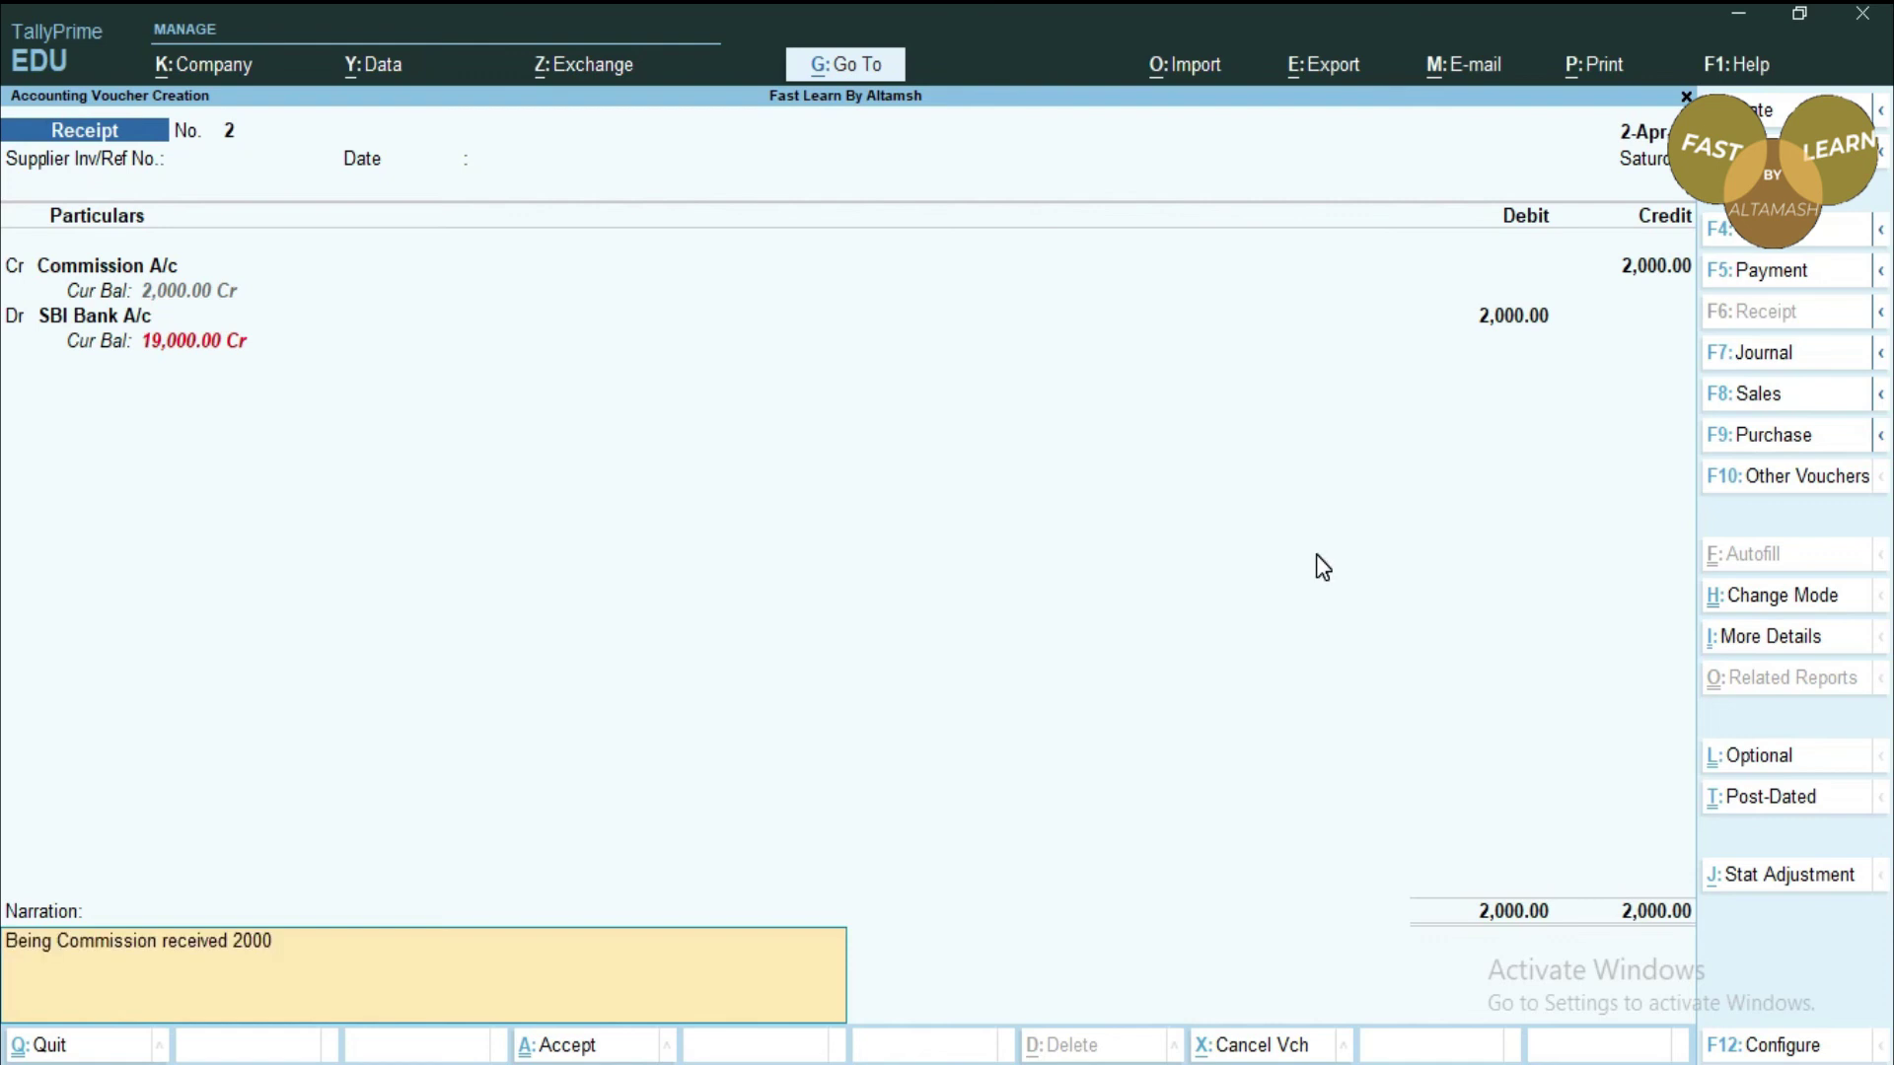
key(ctrl)
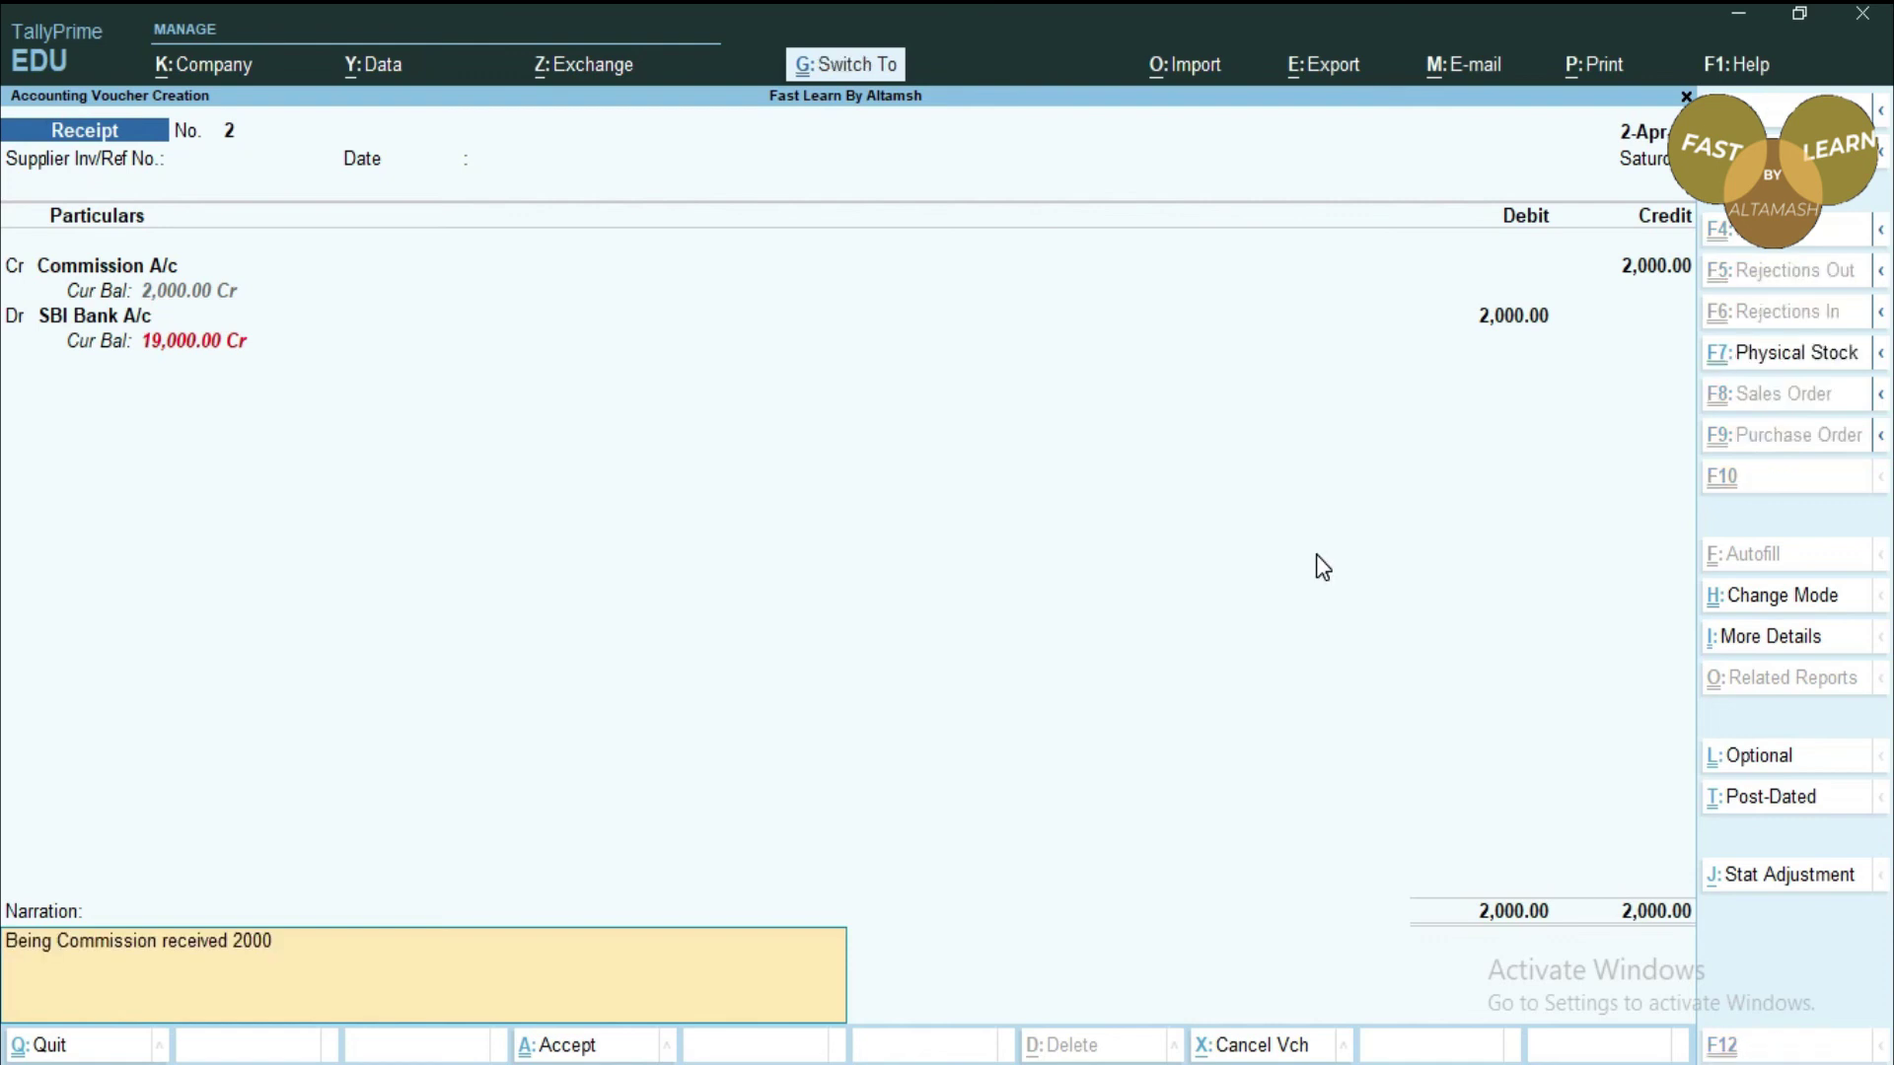
key(ctrl+a)
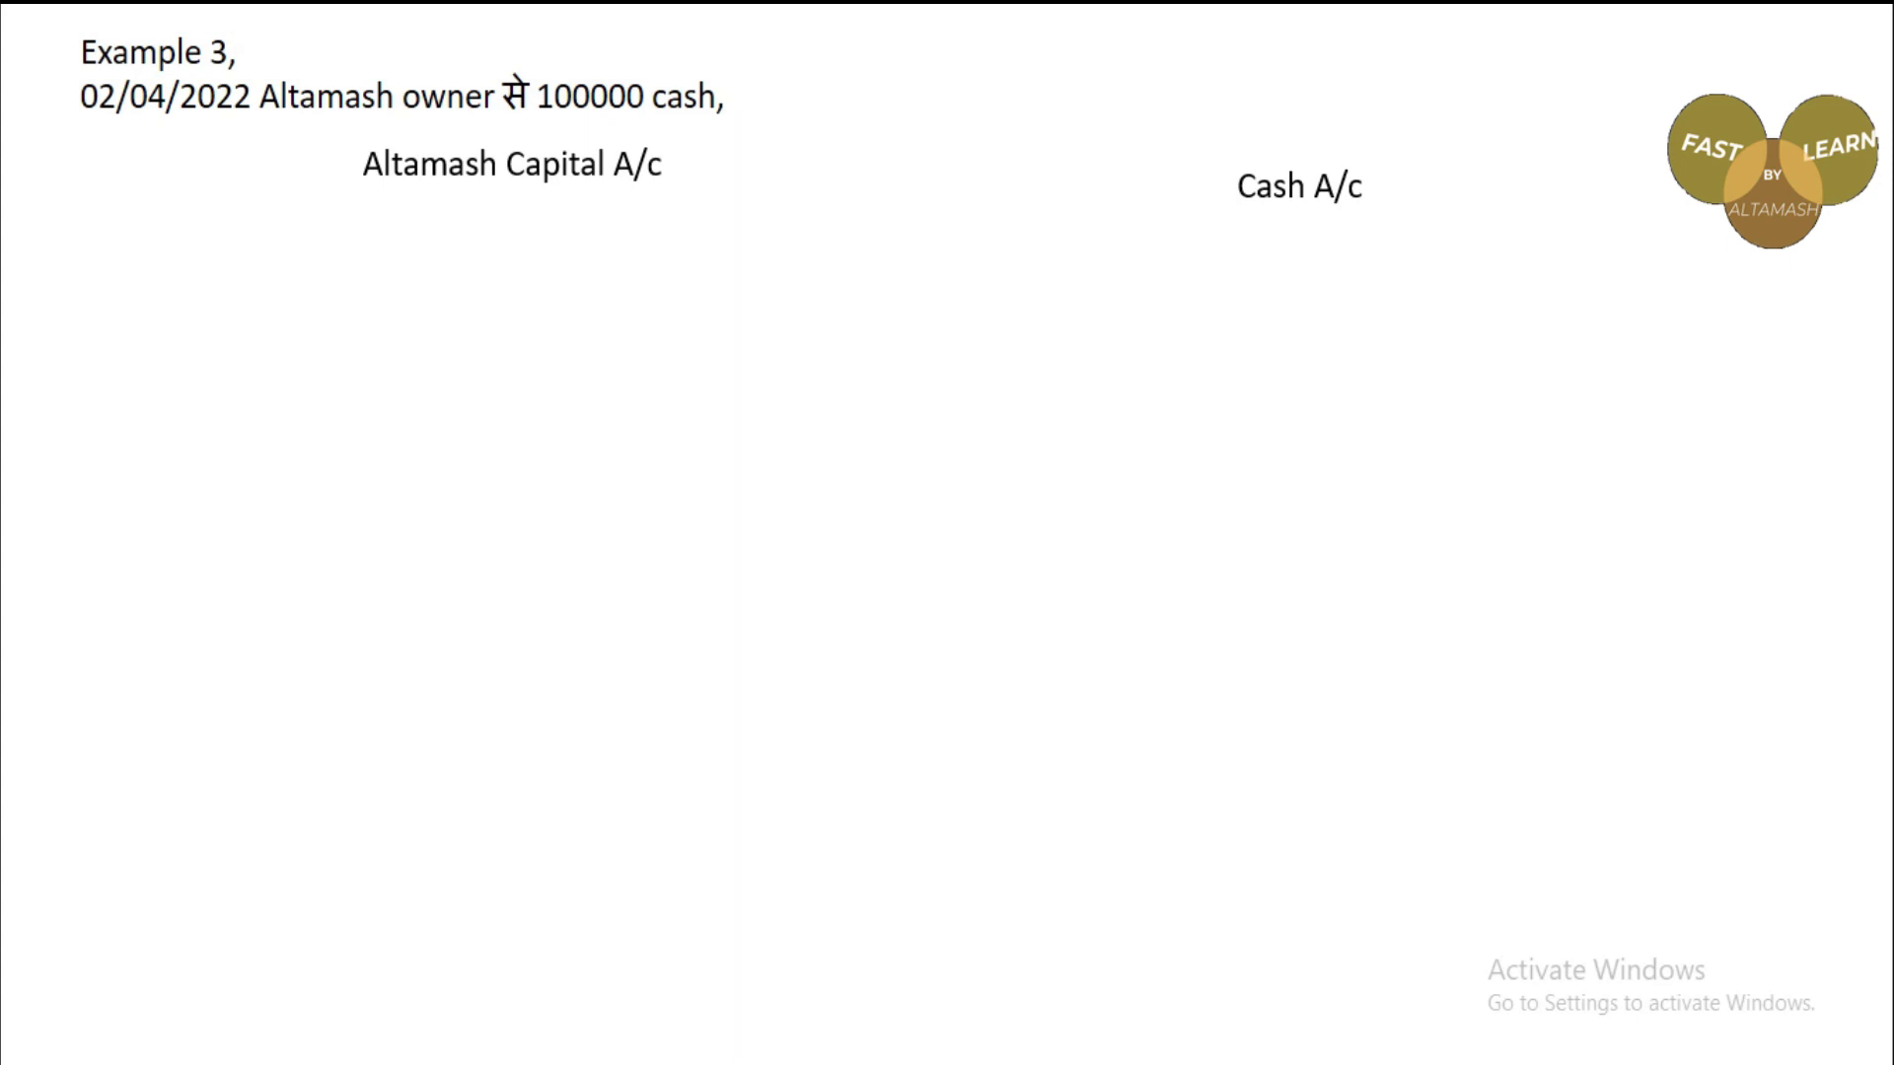
key(Right)
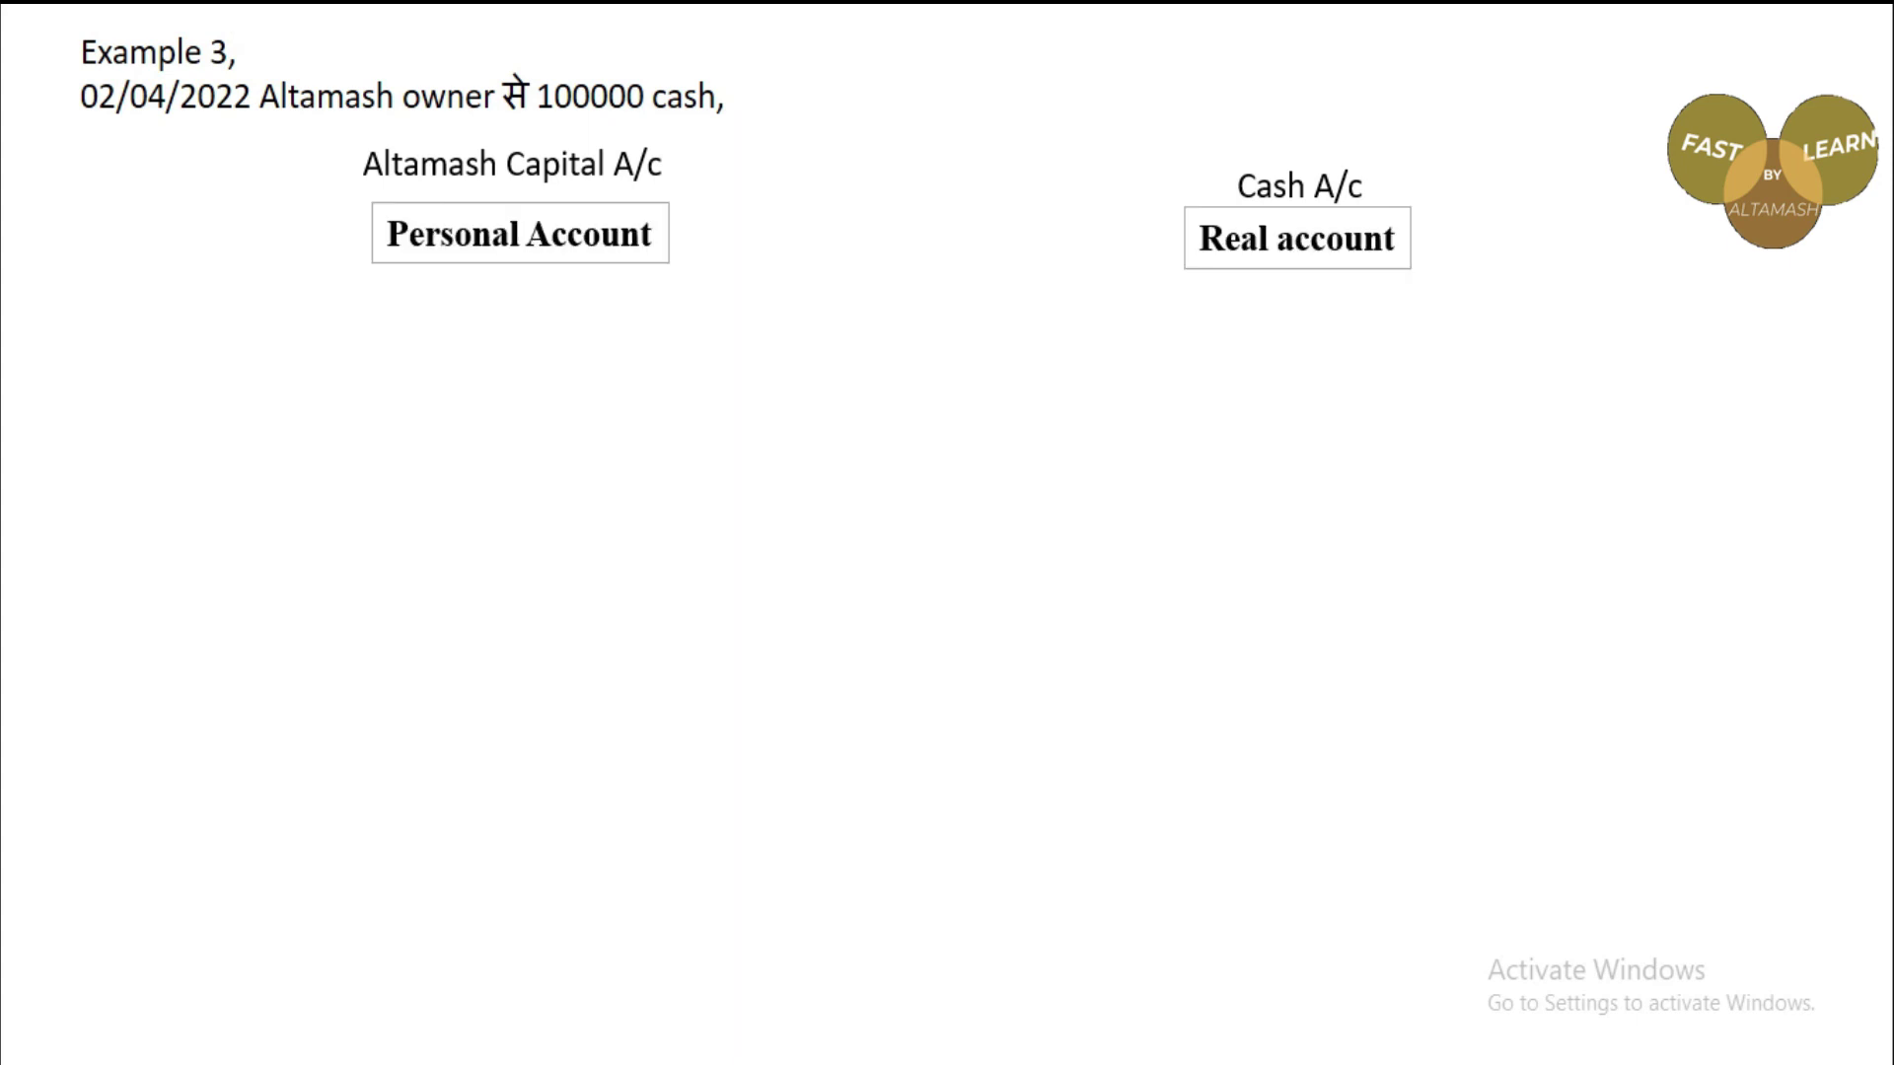
key(Right)
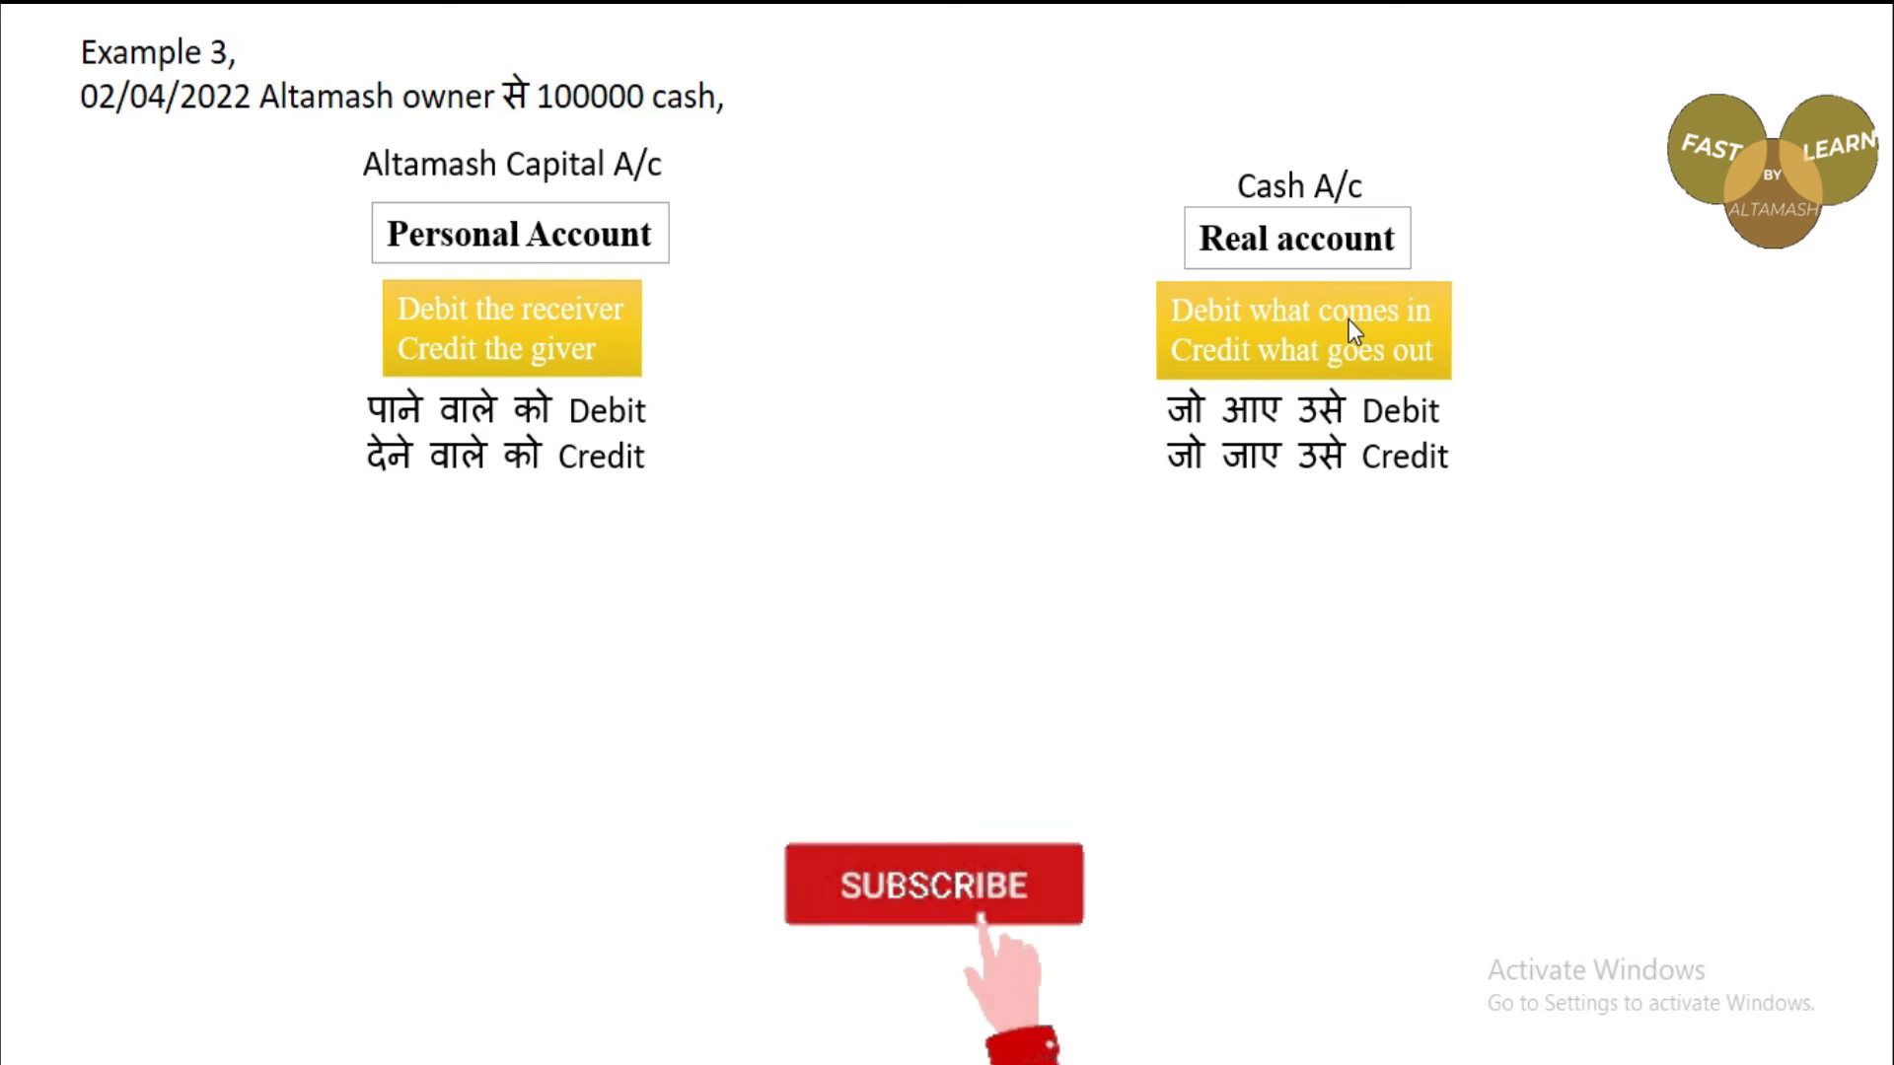
key(Right)
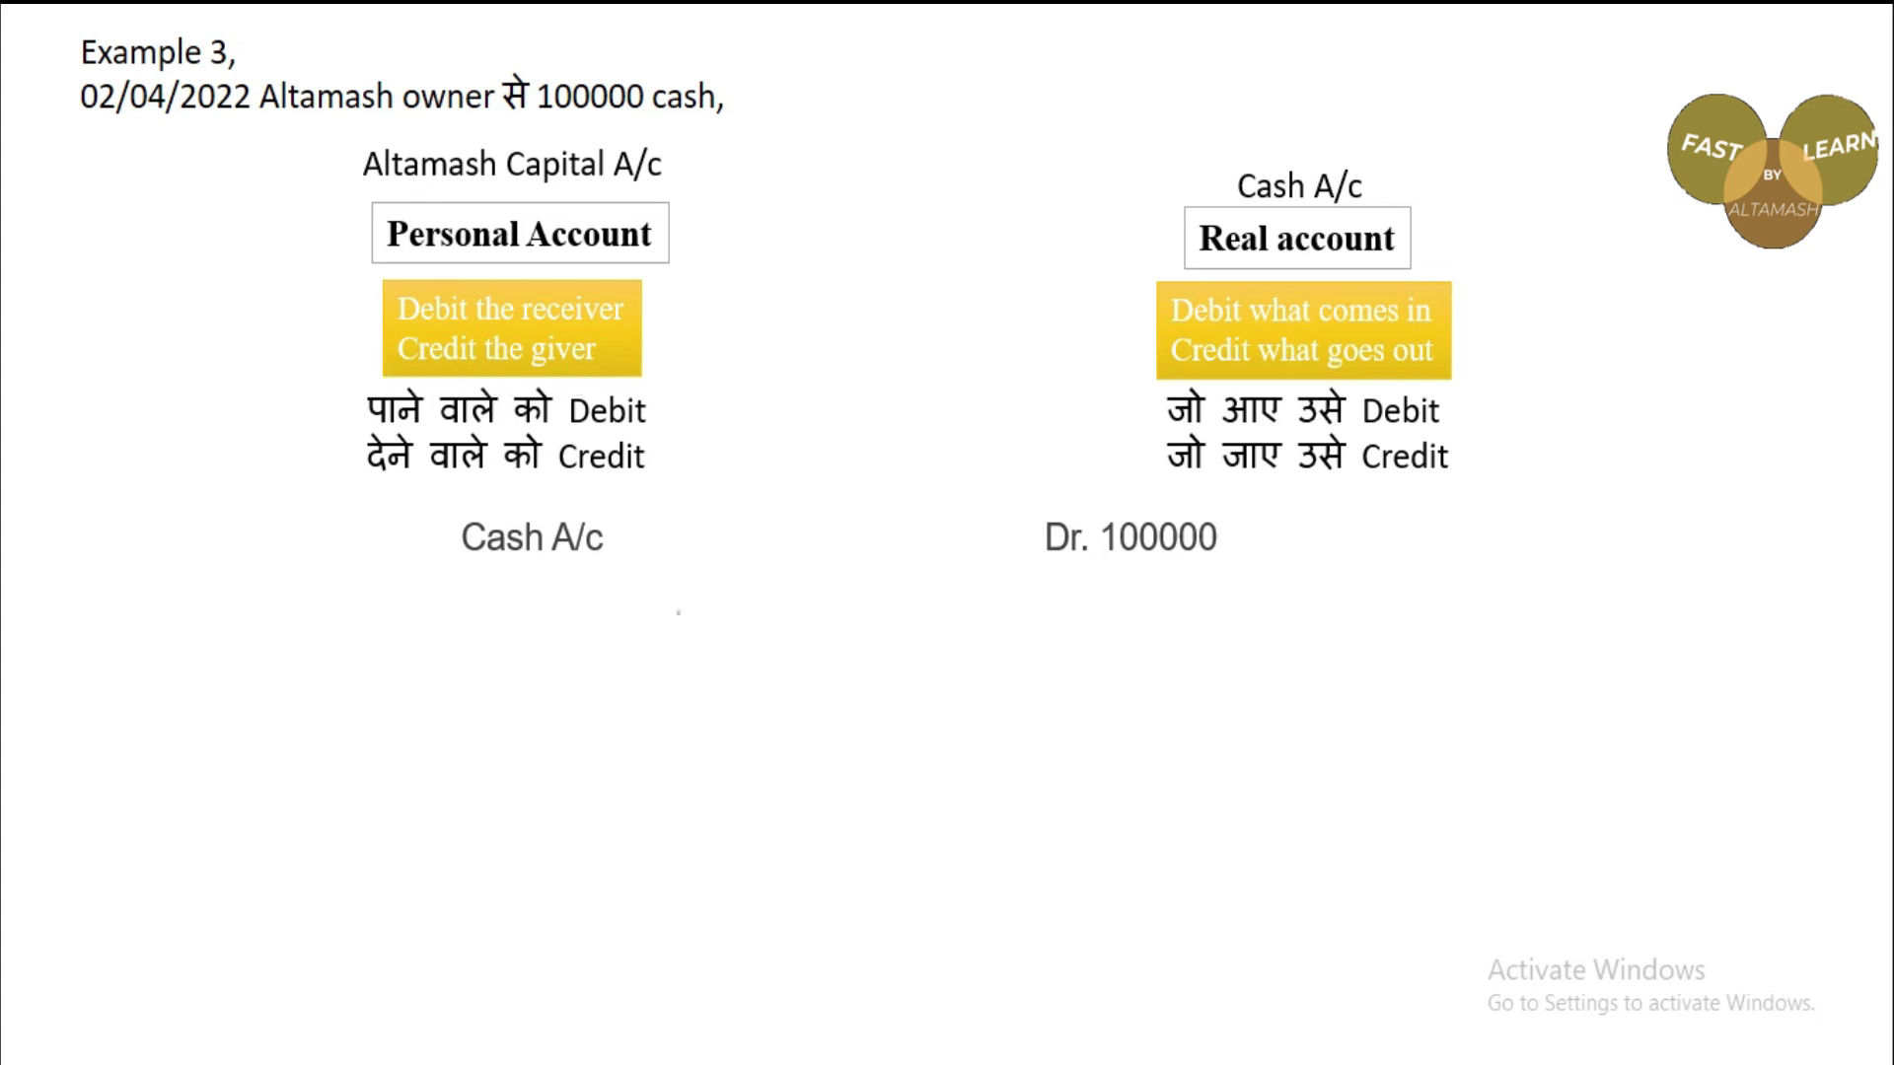
key(Right)
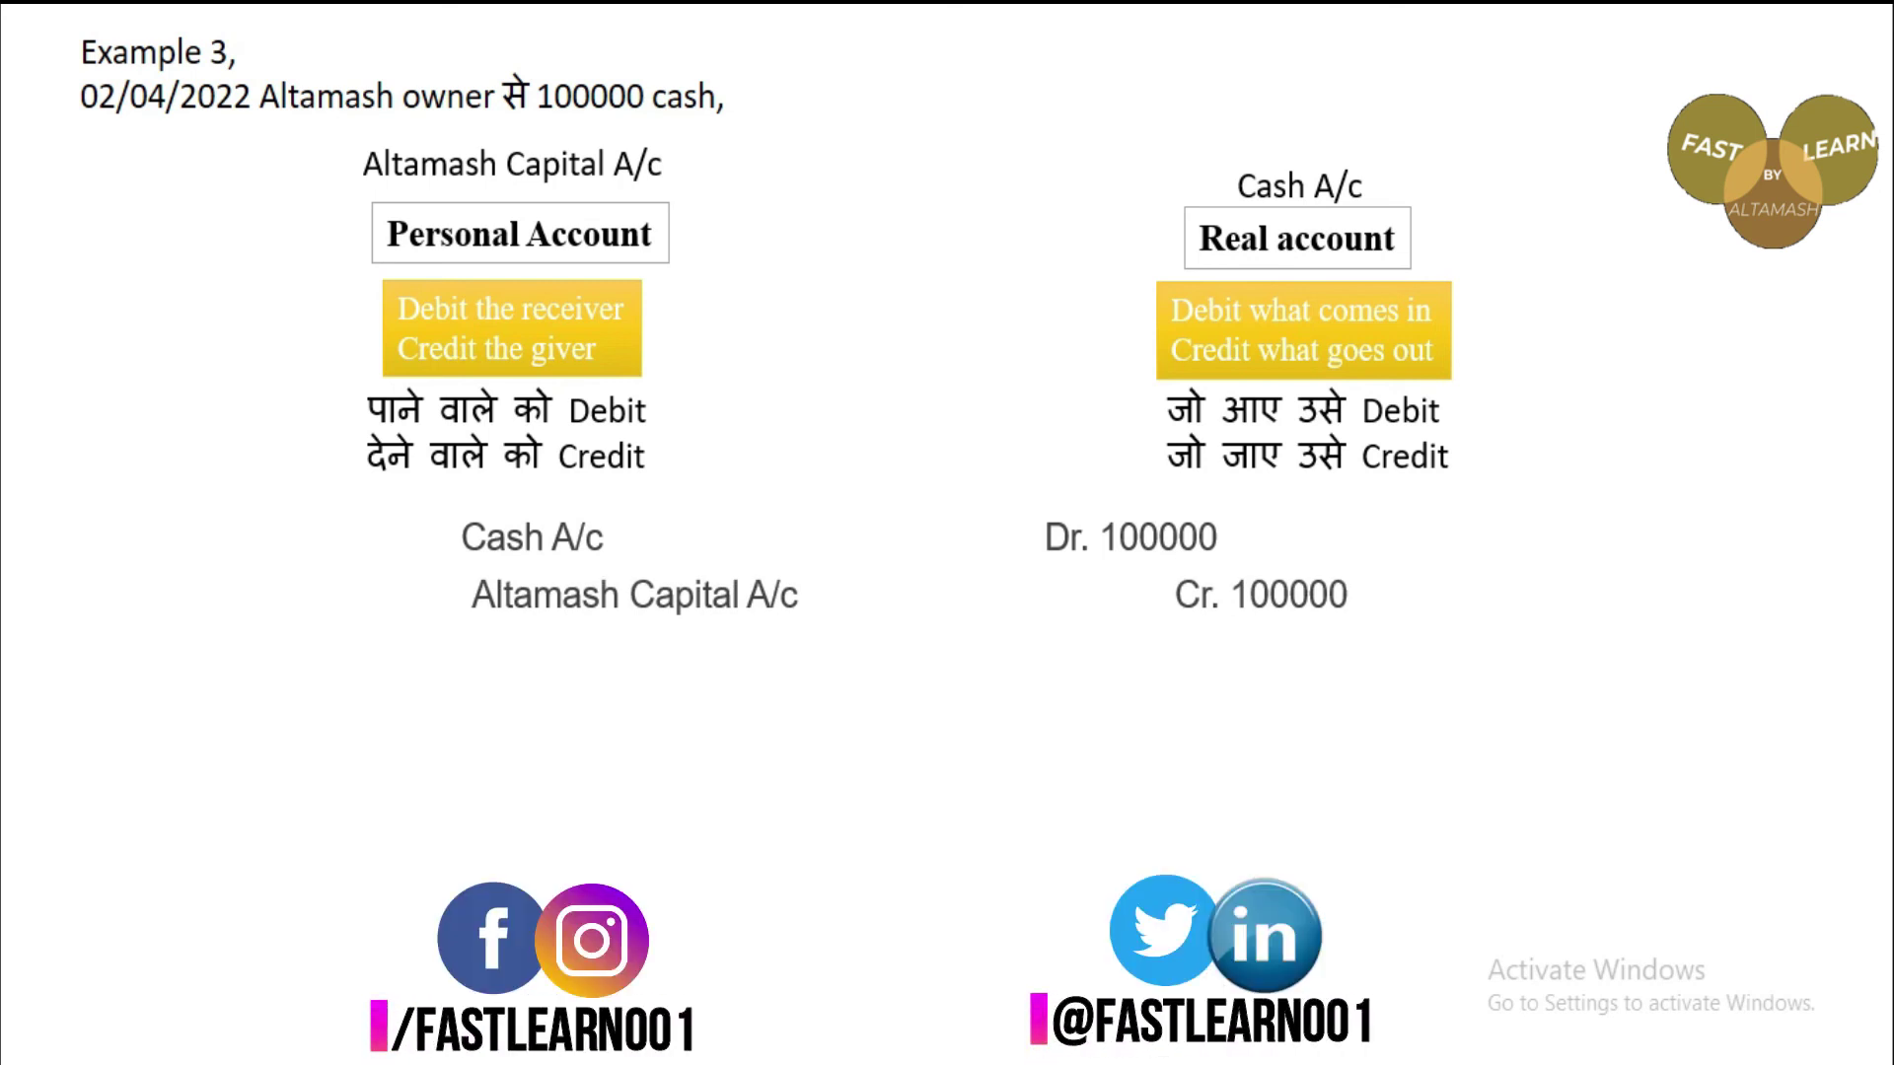
Switch back to TallyPrime and credit the owner's capital account with 1,00,000.00 in the third receipt, leaving the supplier reference blank.
key(alt+Tab)
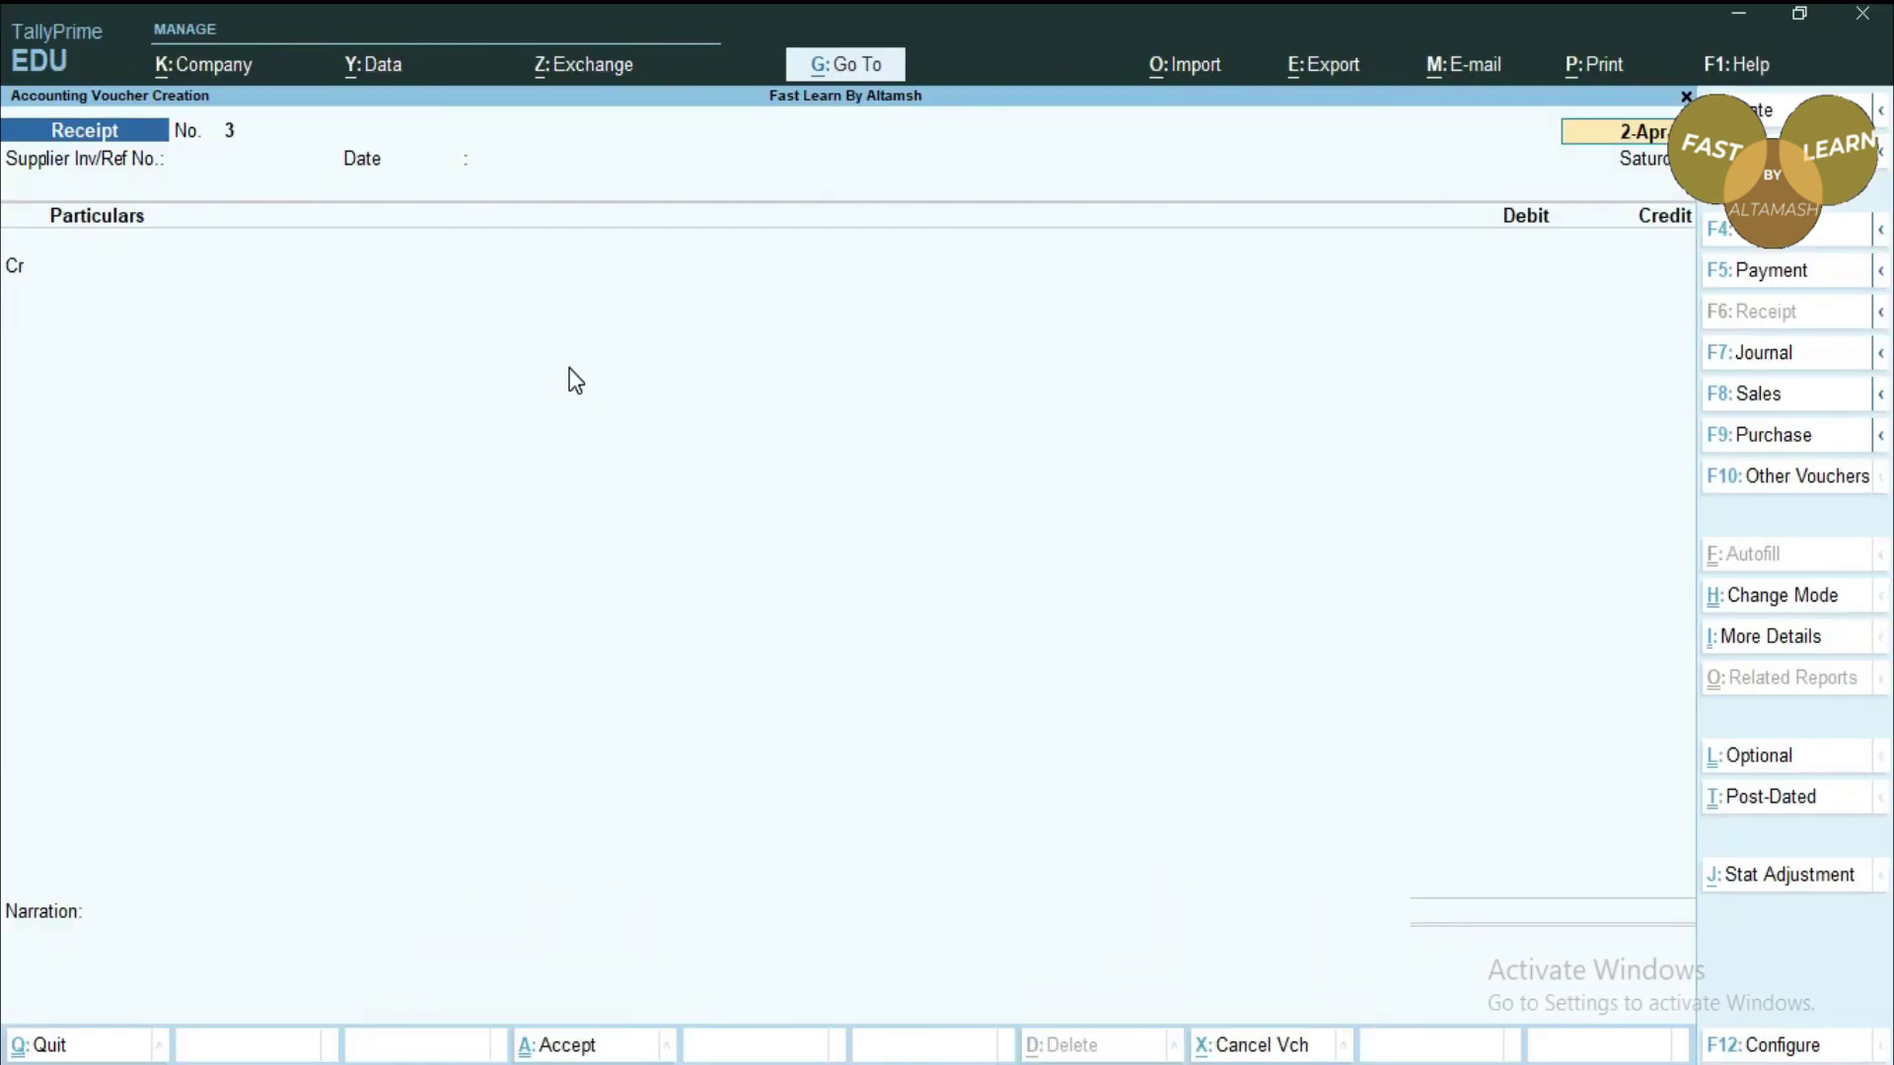
key(F2)
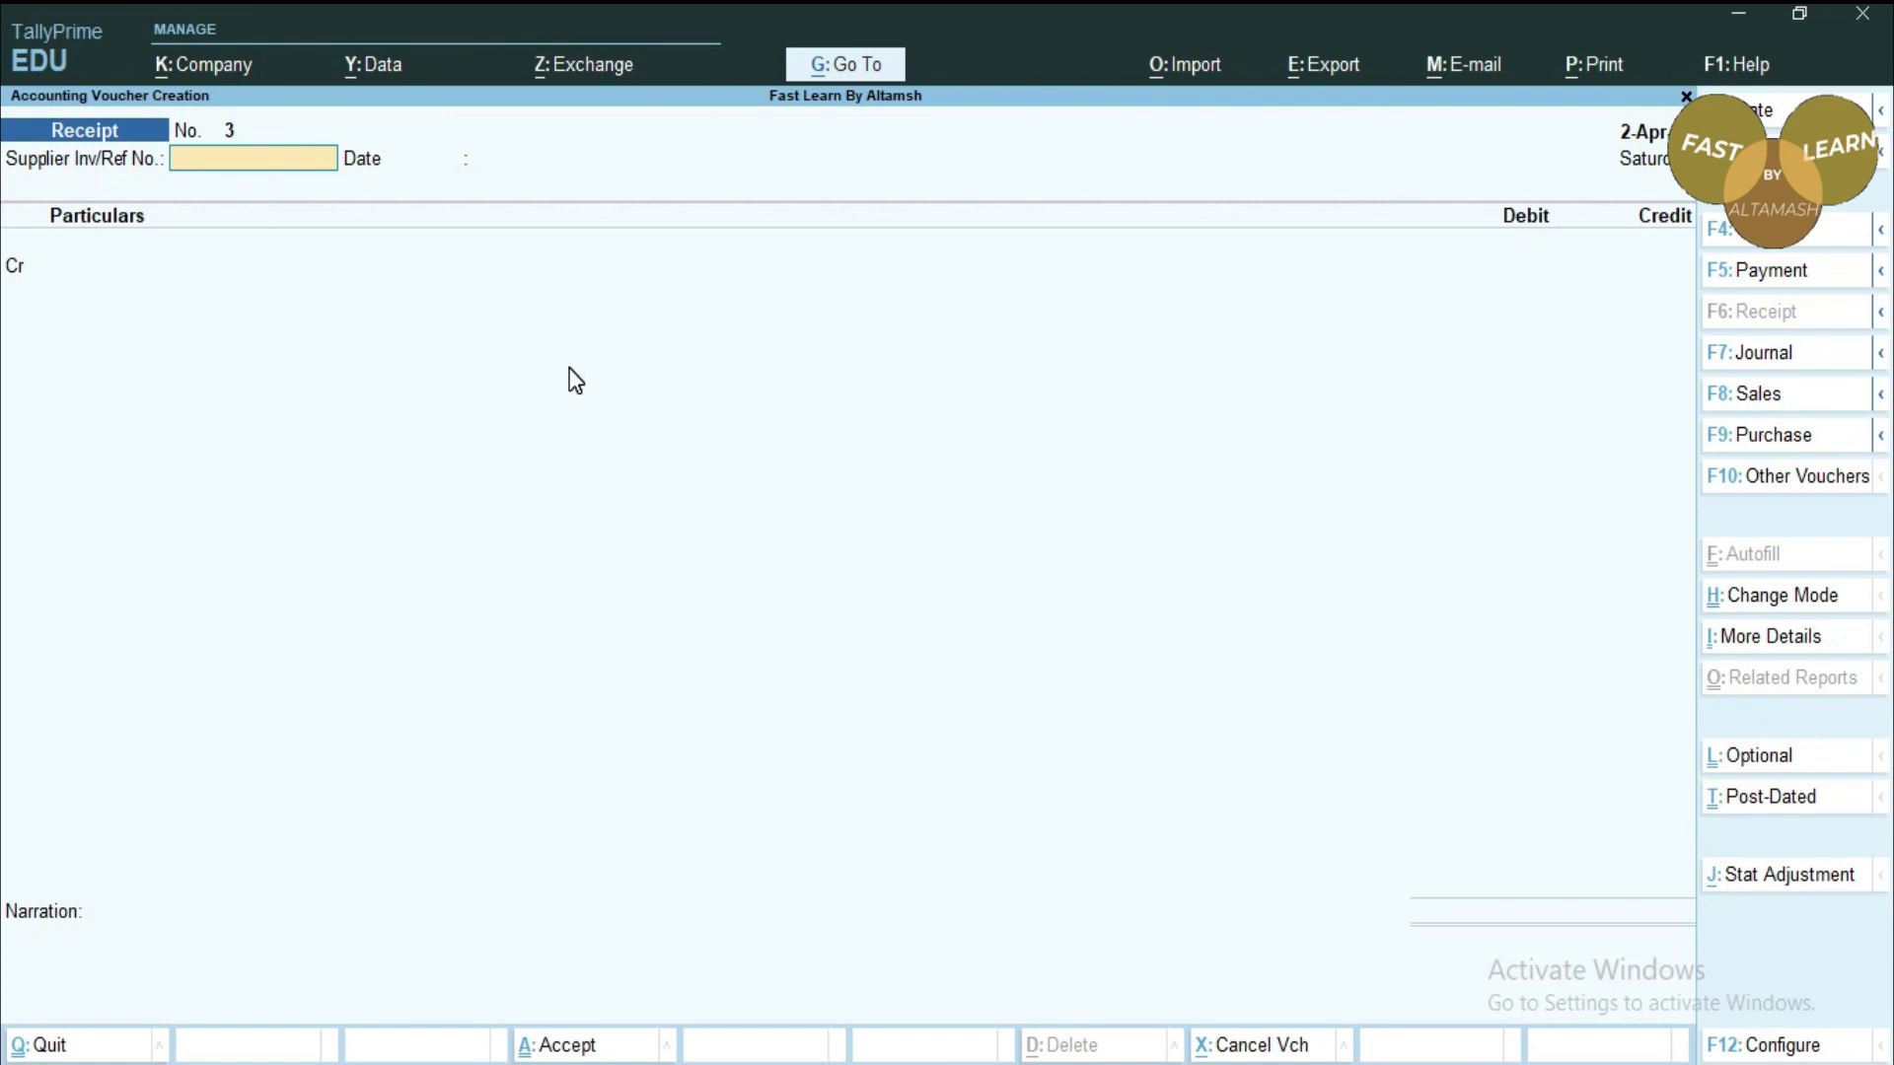
key(Return)
key(Return)
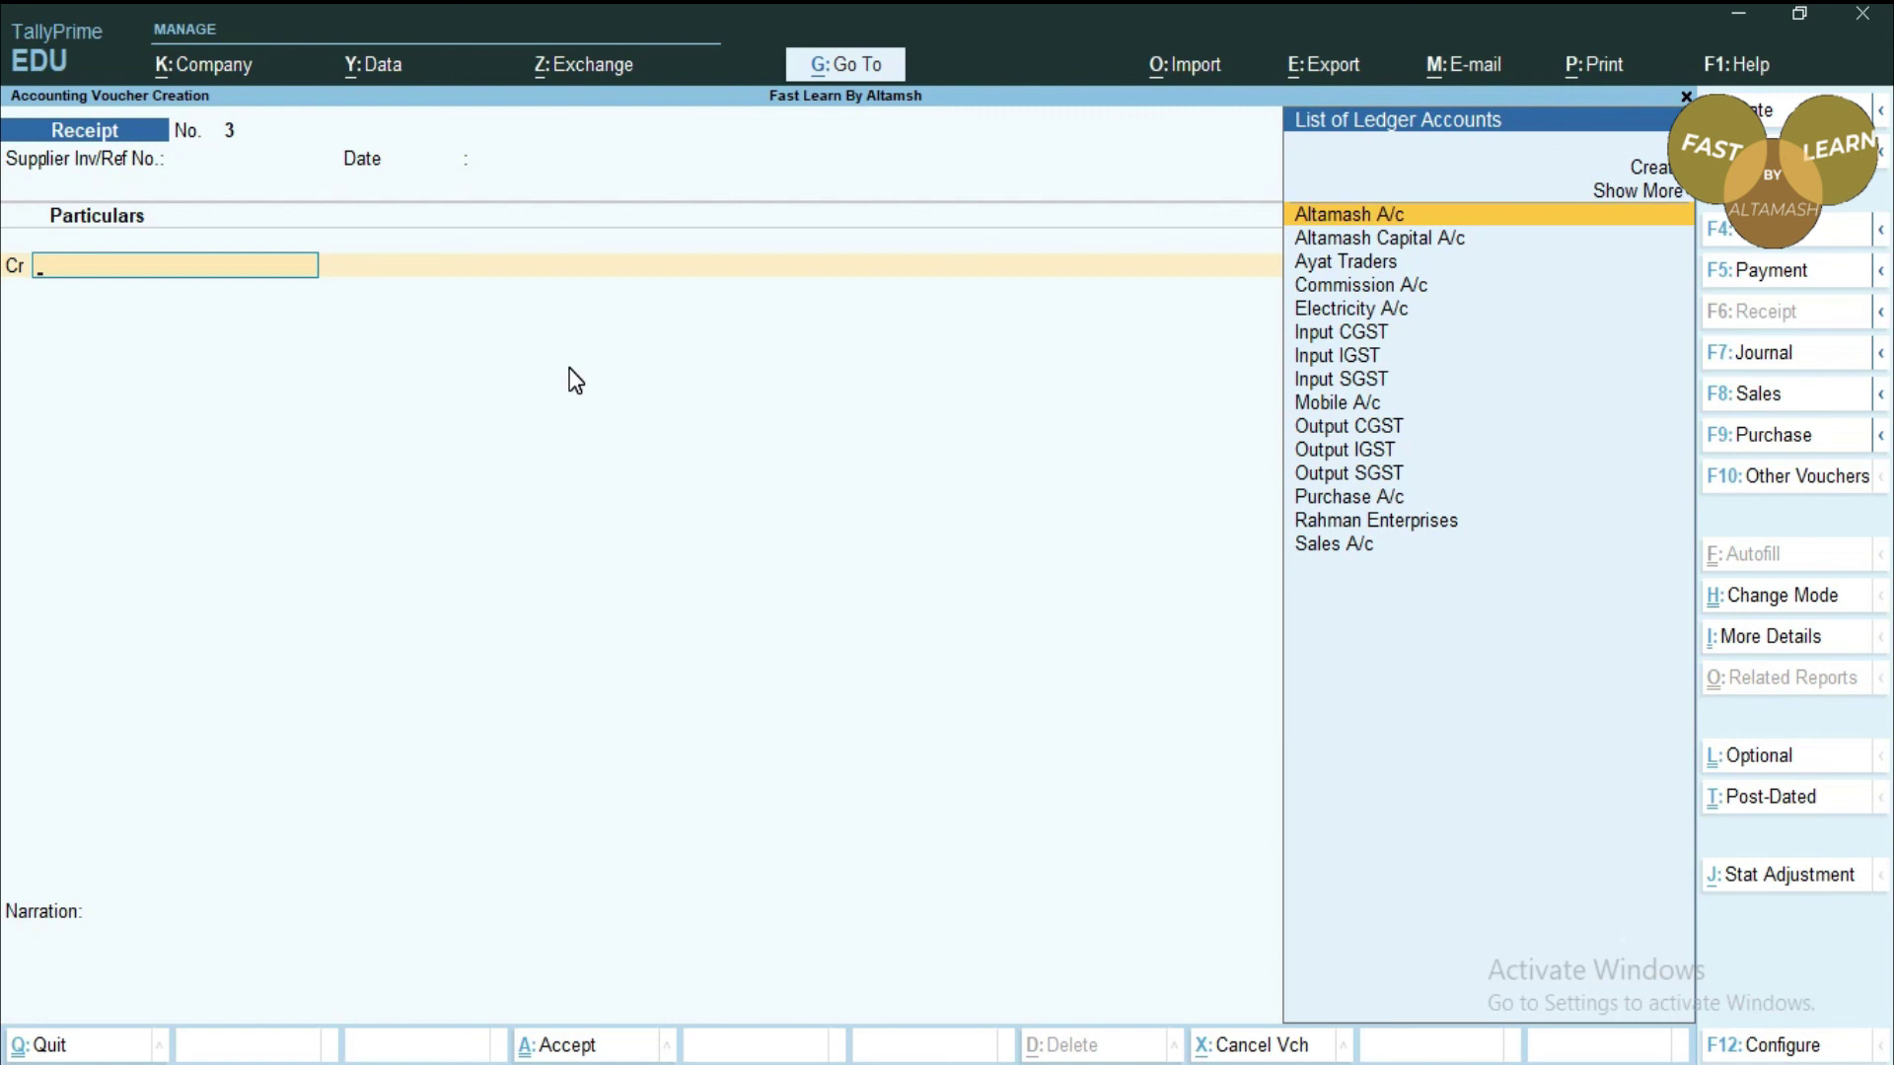
key(Down)
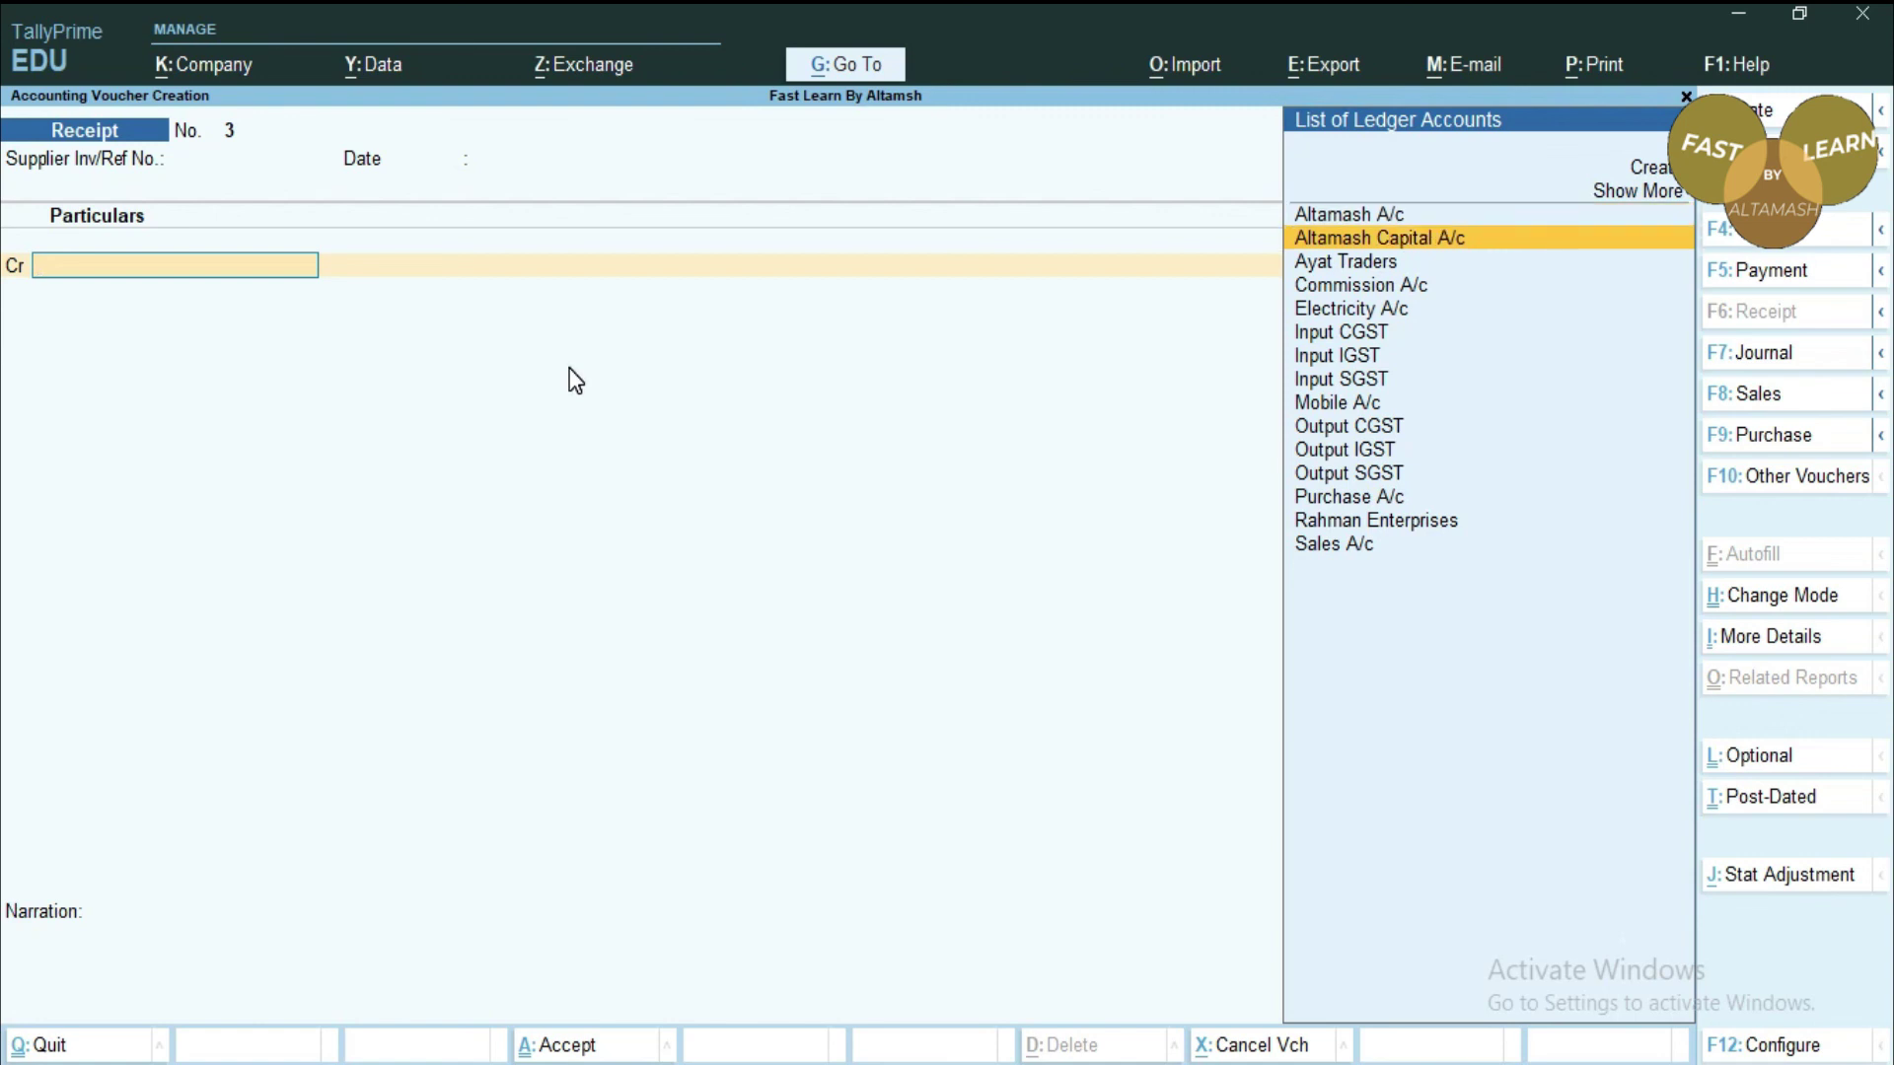
key(Return)
text(1)
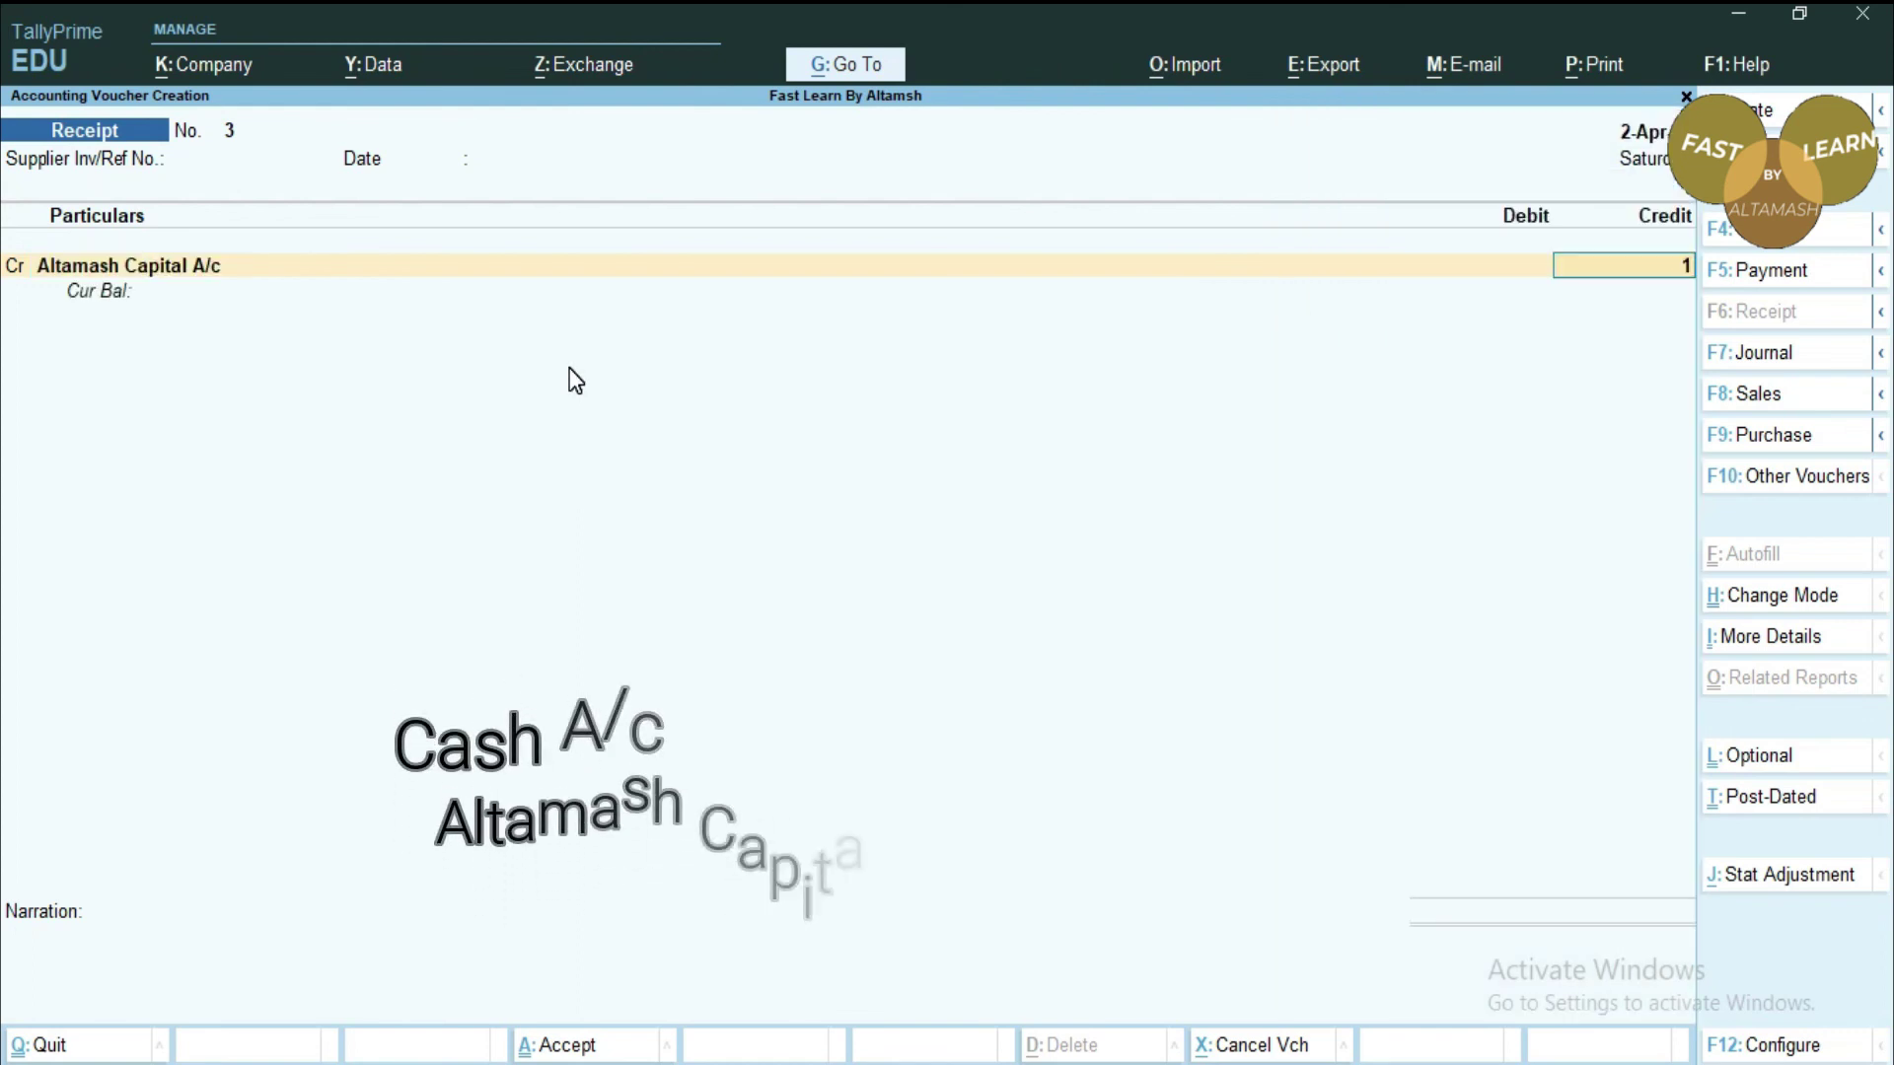
text(,00,000000)
key(Return)
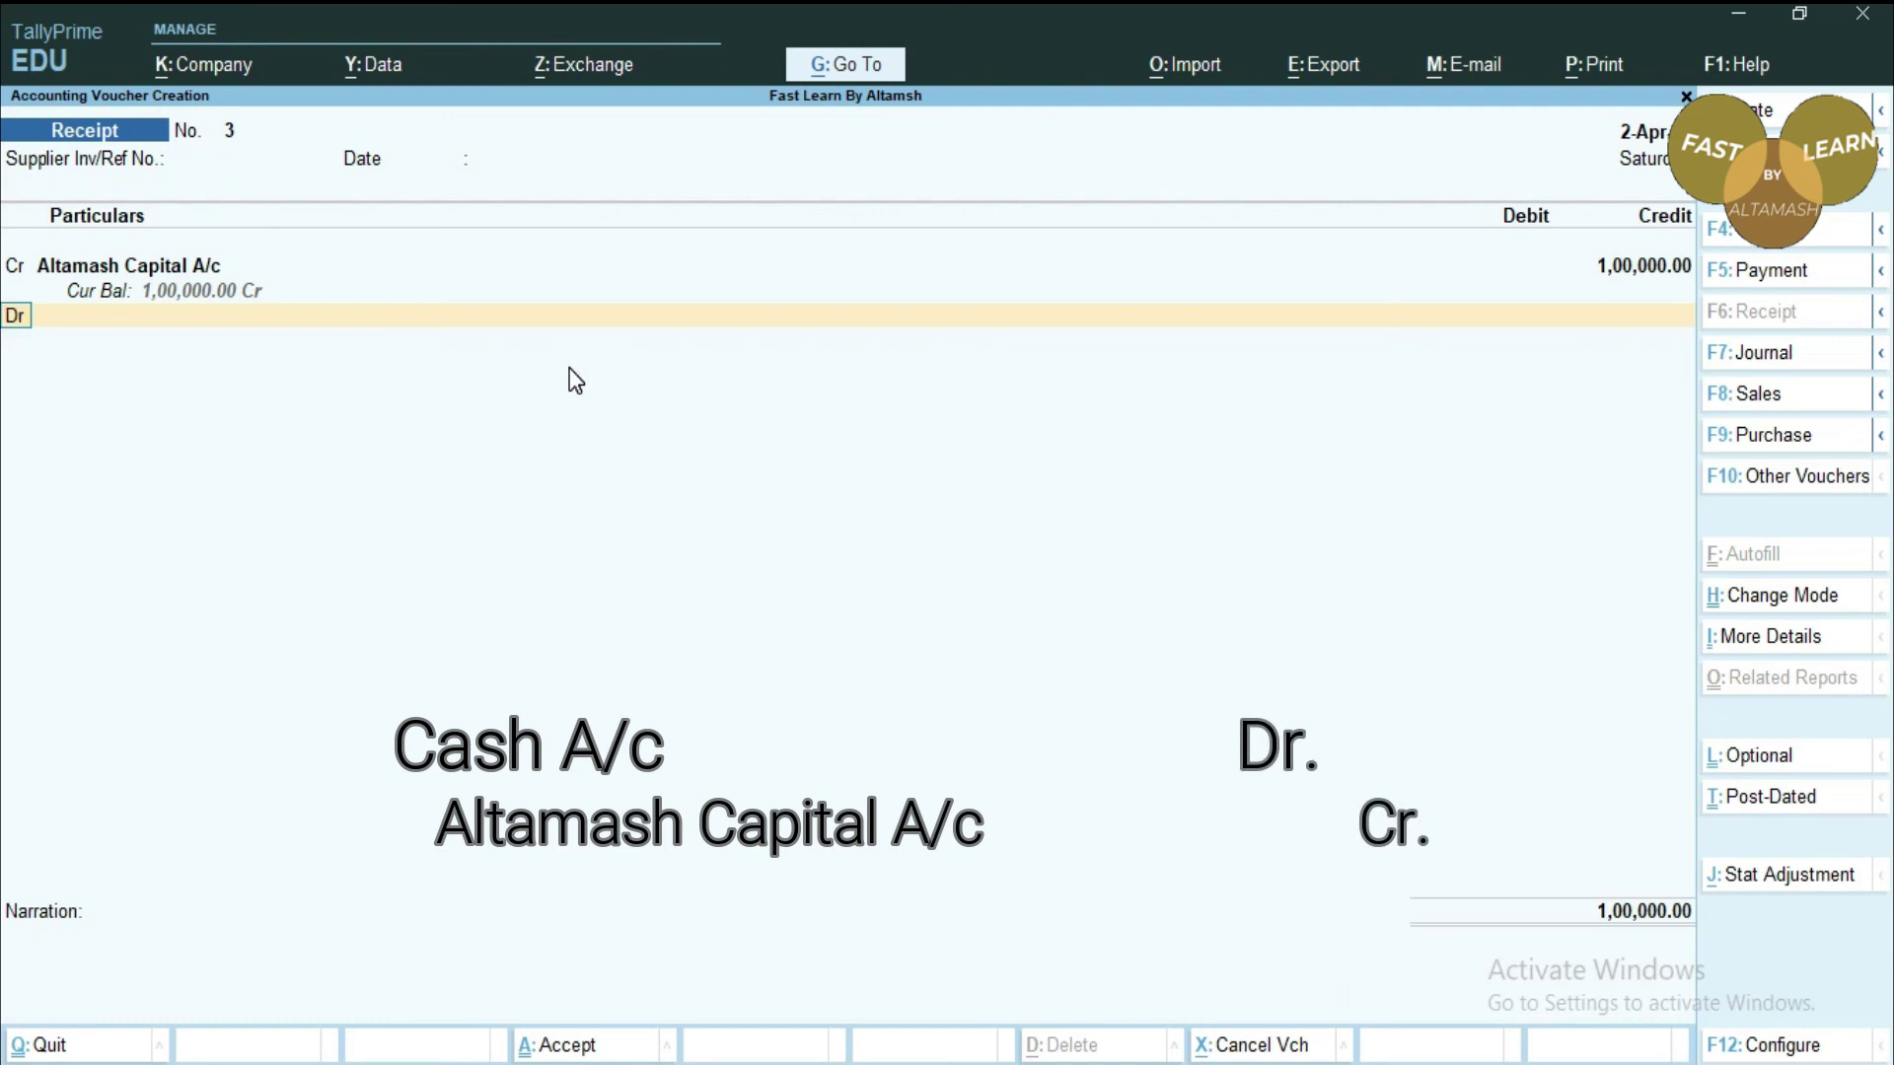
Debit Cash with 1,00,000.00 and save the receipt with the narration "Being cash Received Capital A/c 100000".
key(Return)
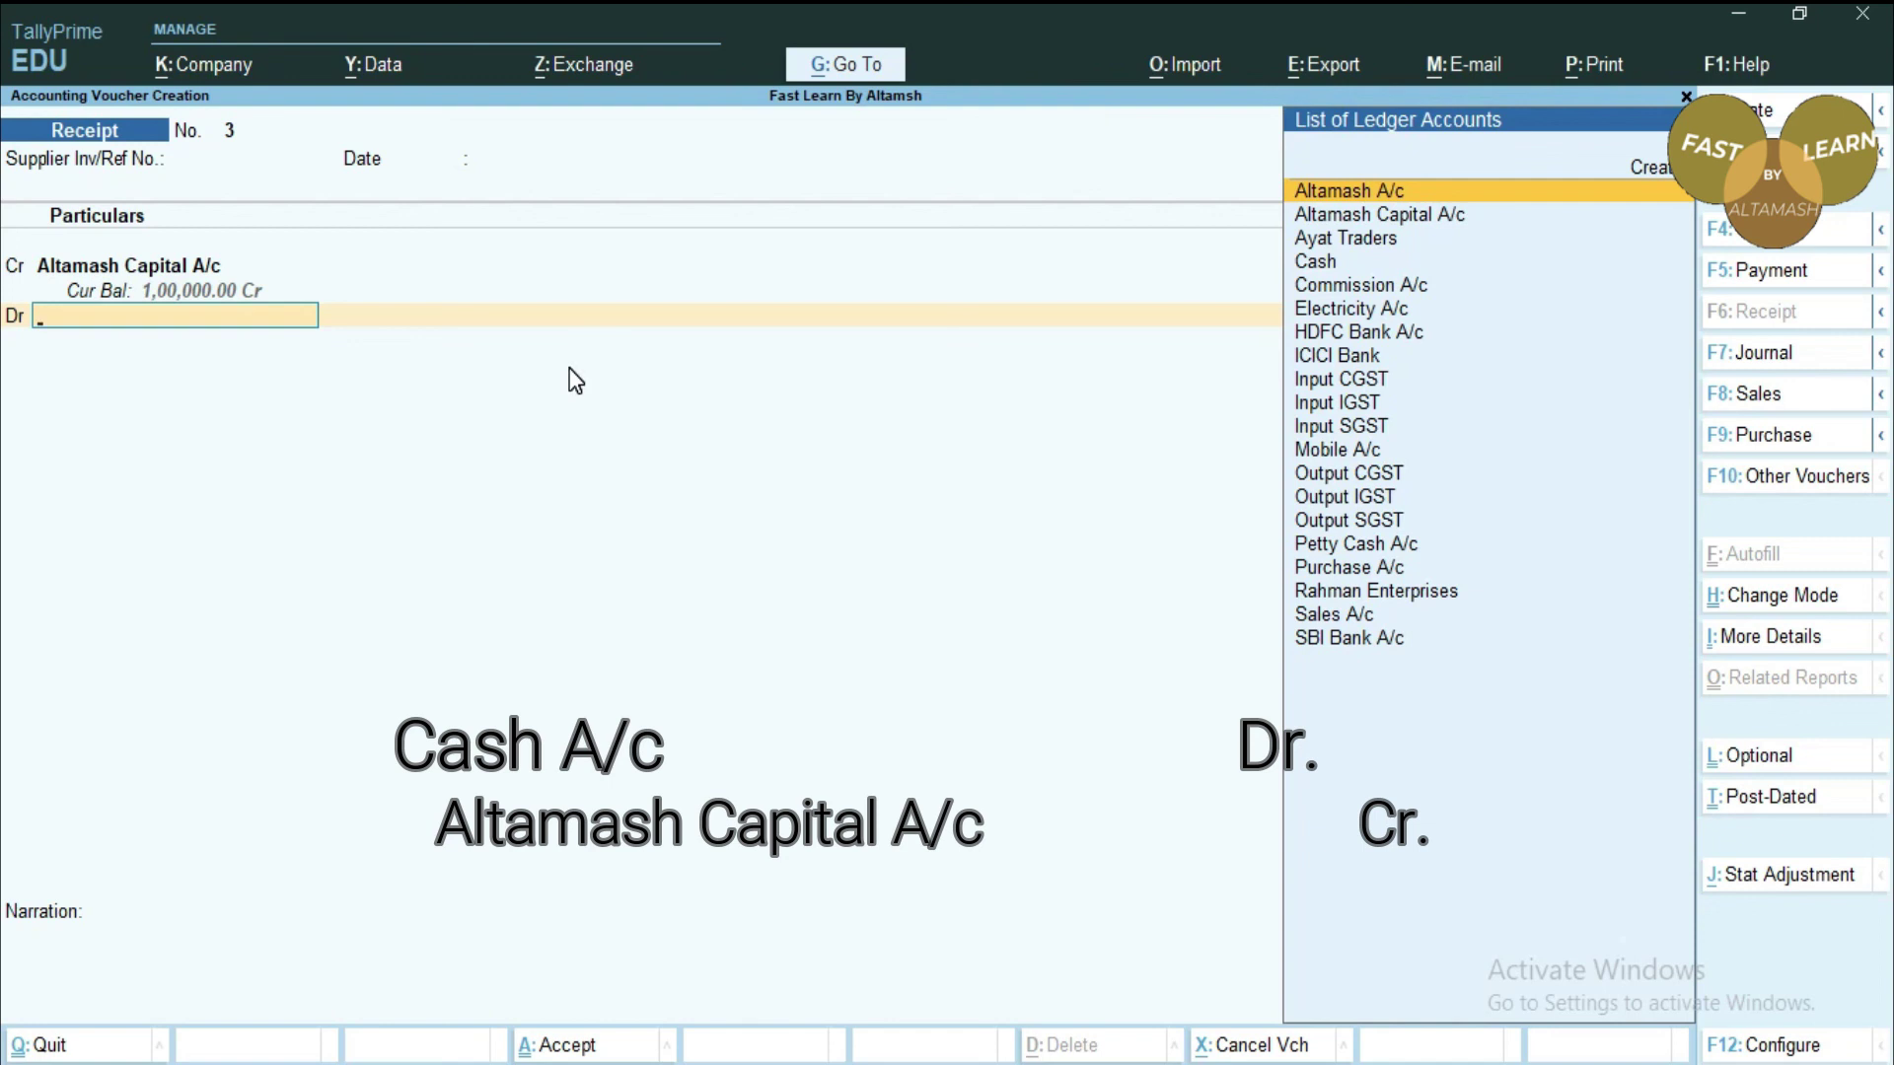
text(c)
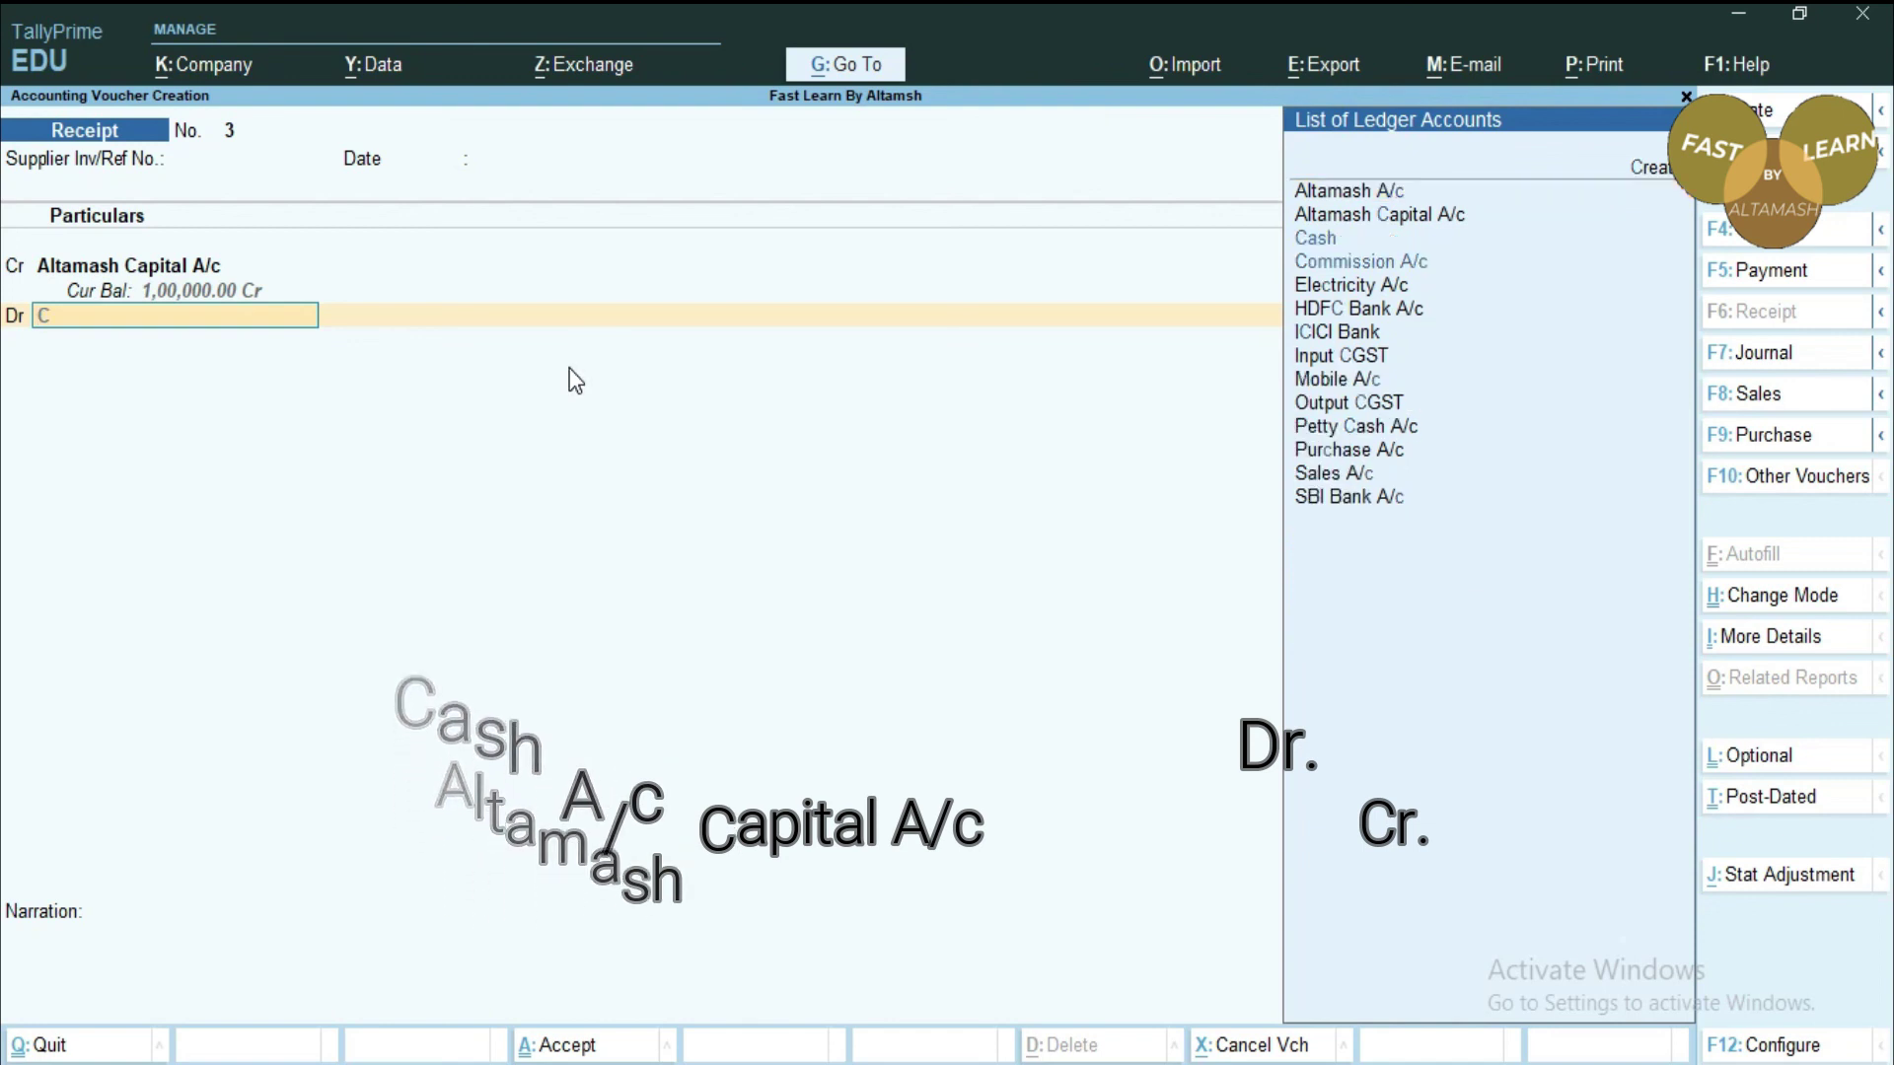
key(Return)
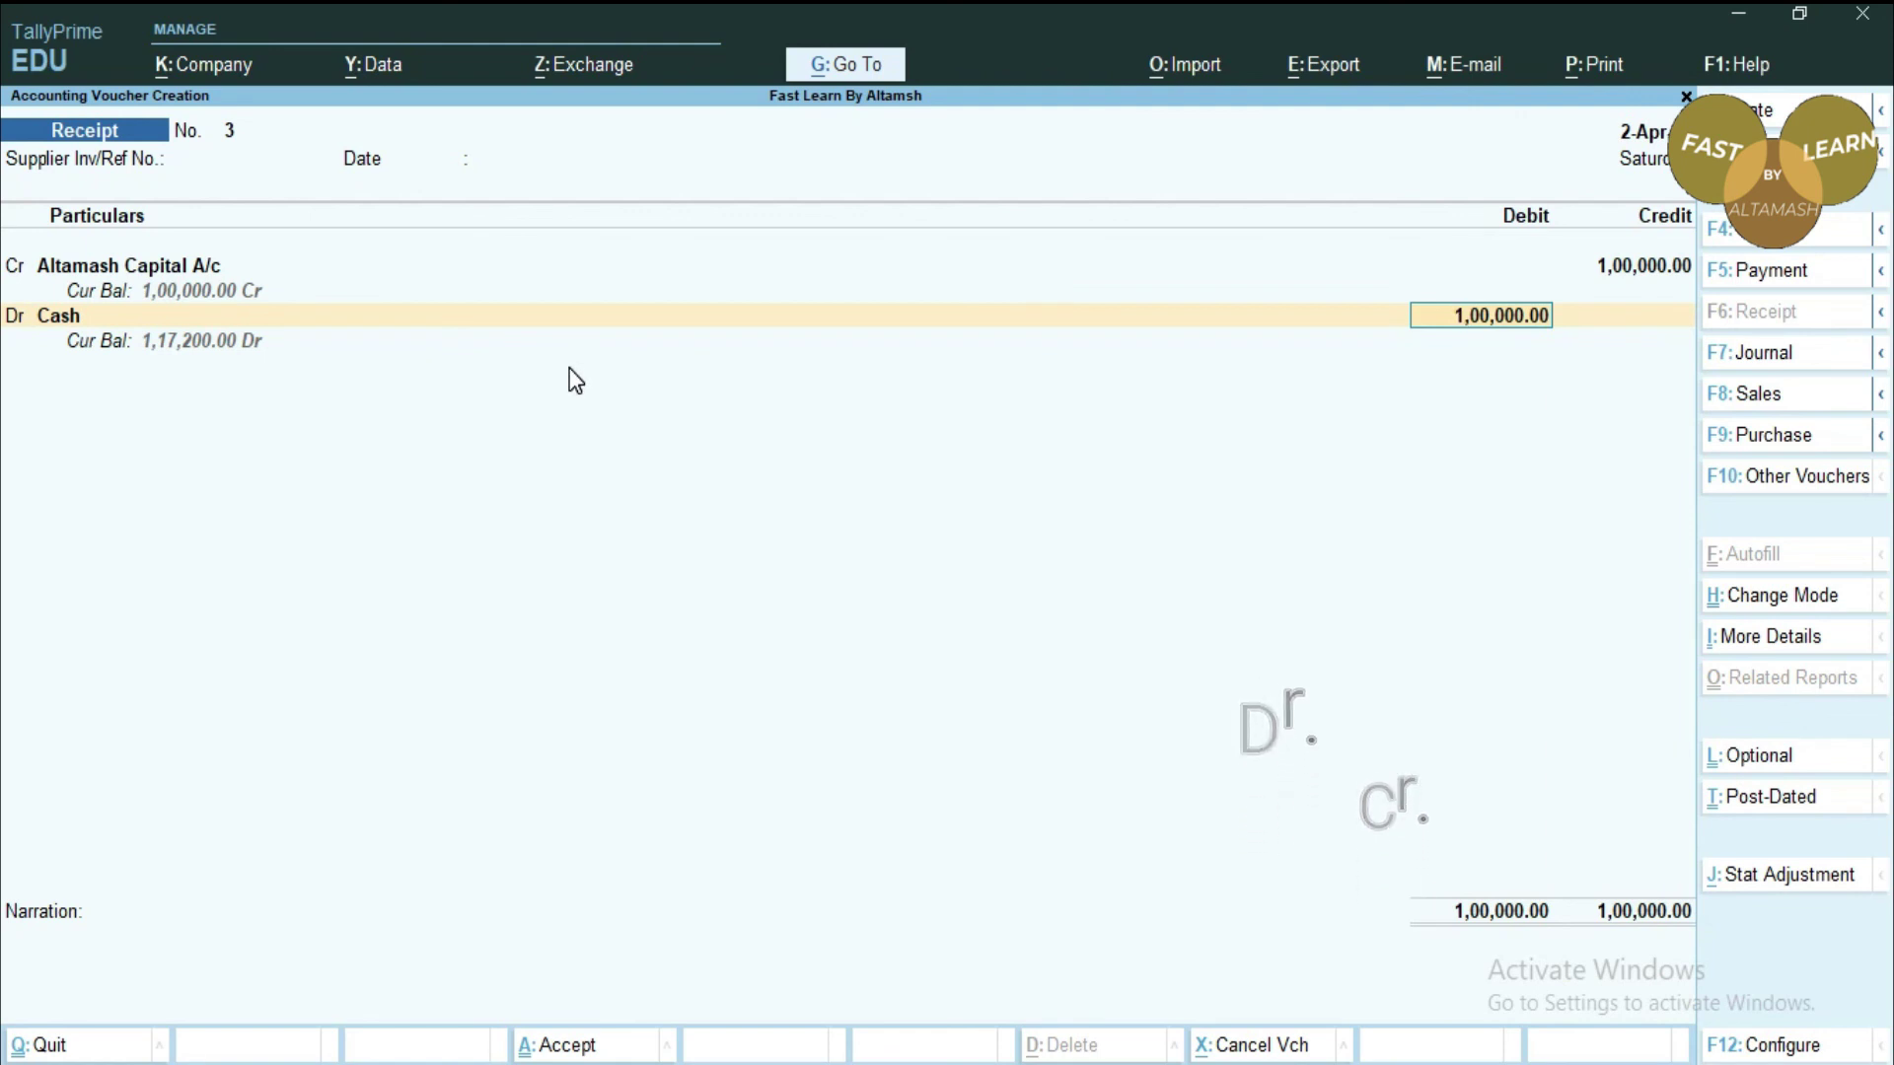
key(Return)
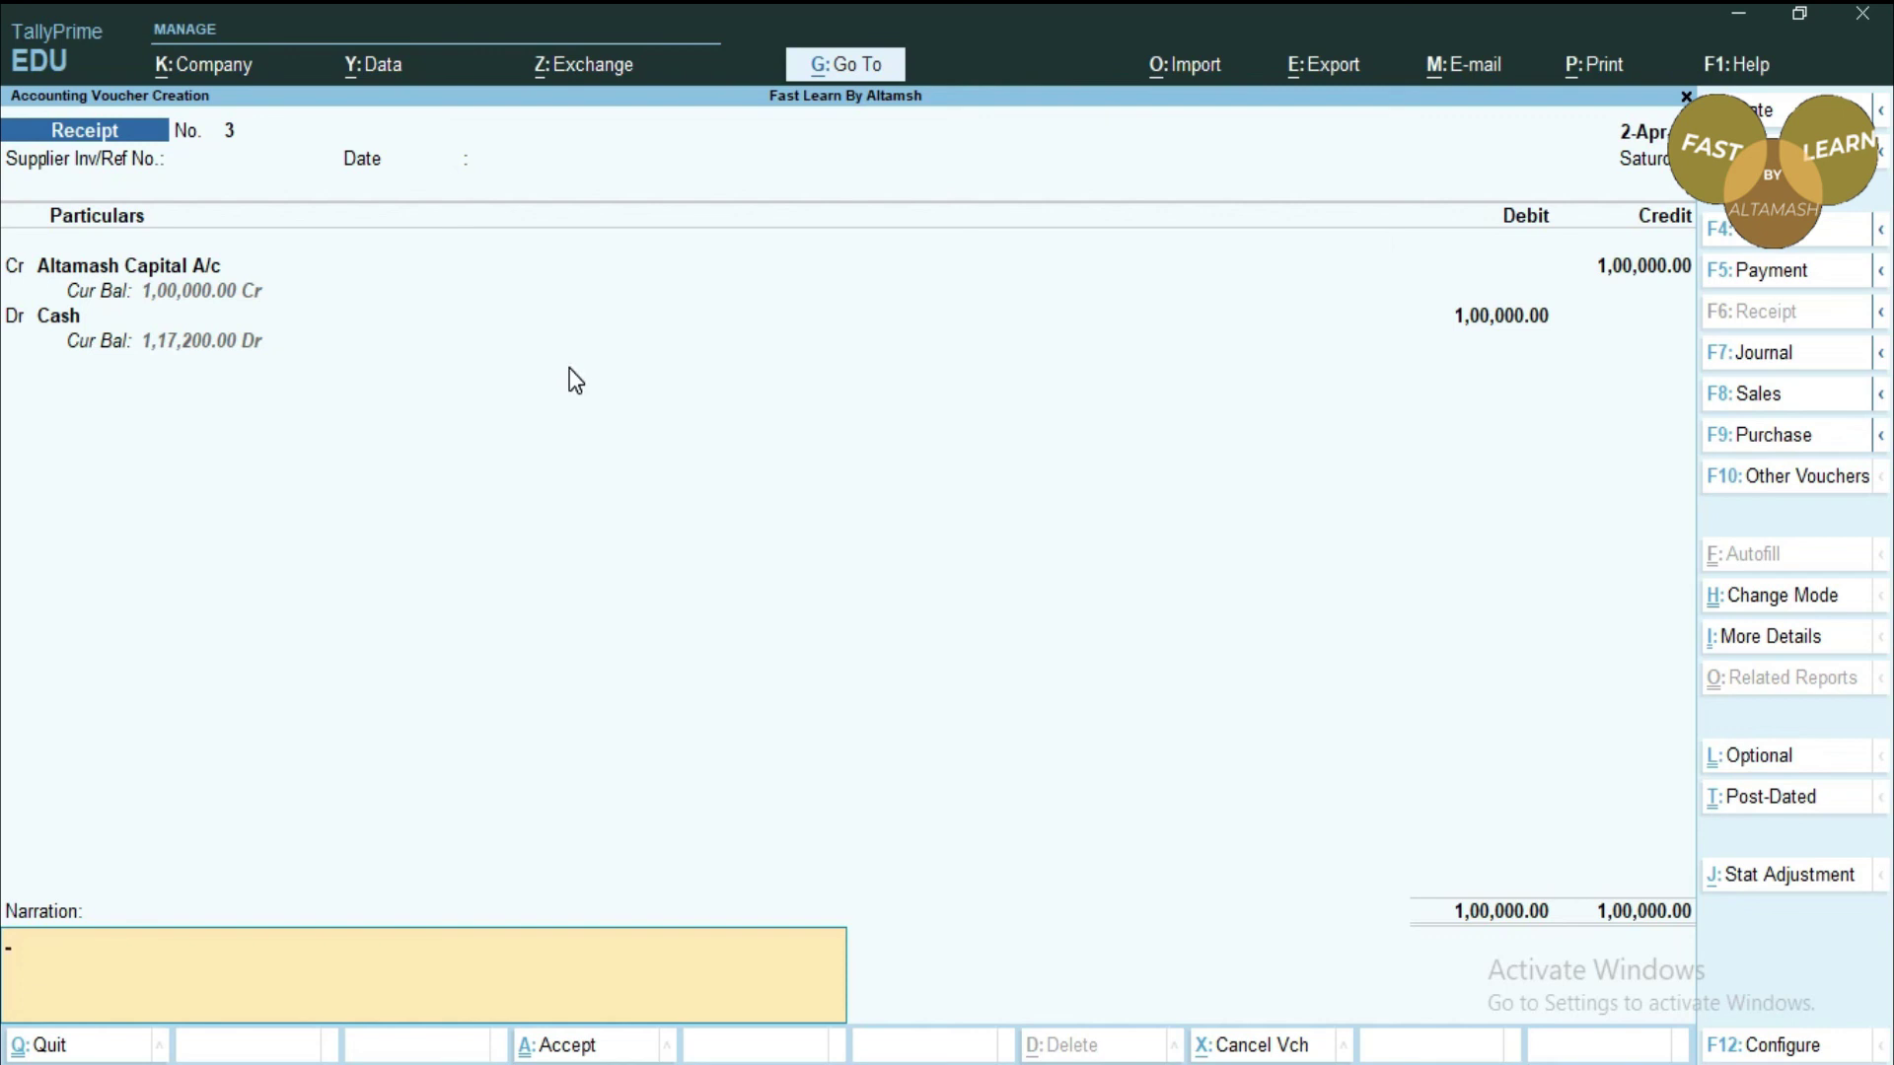
text(Being cash Received Capital A/c 100000)
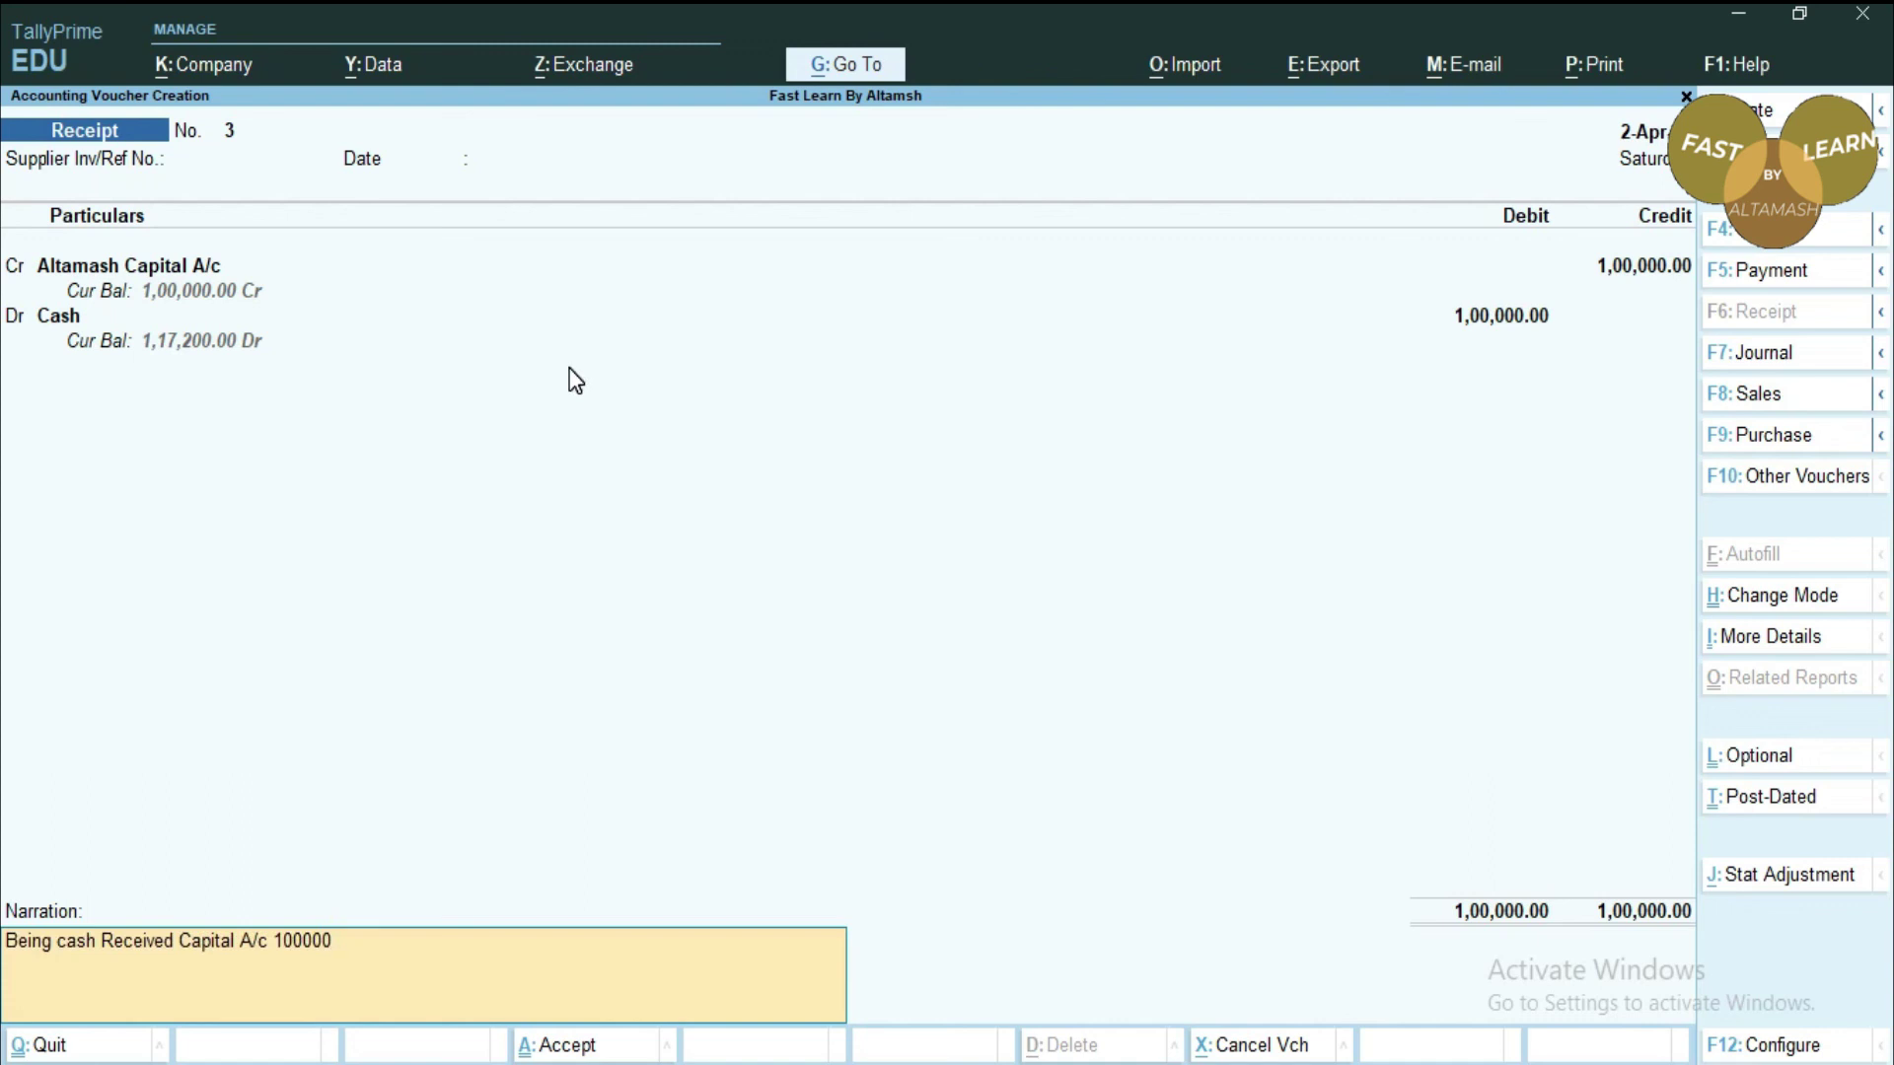
key(ctrl+a)
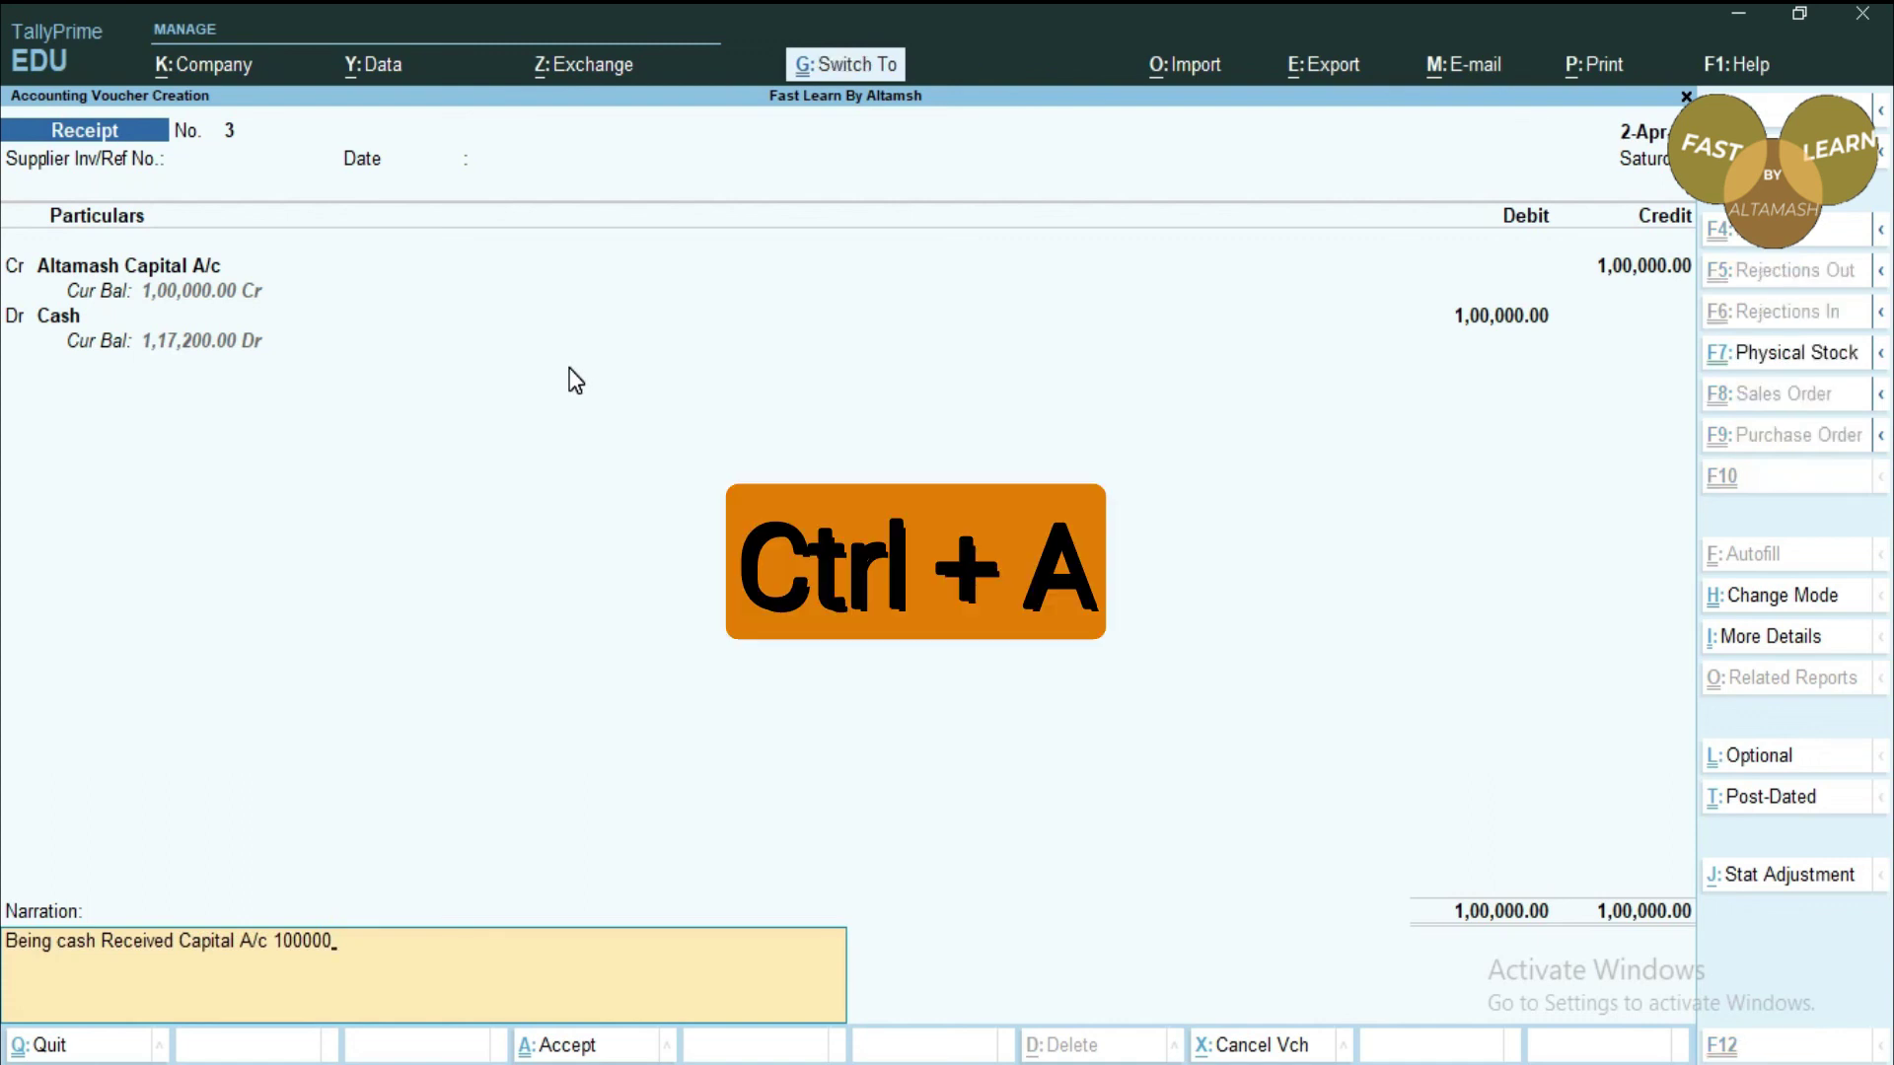